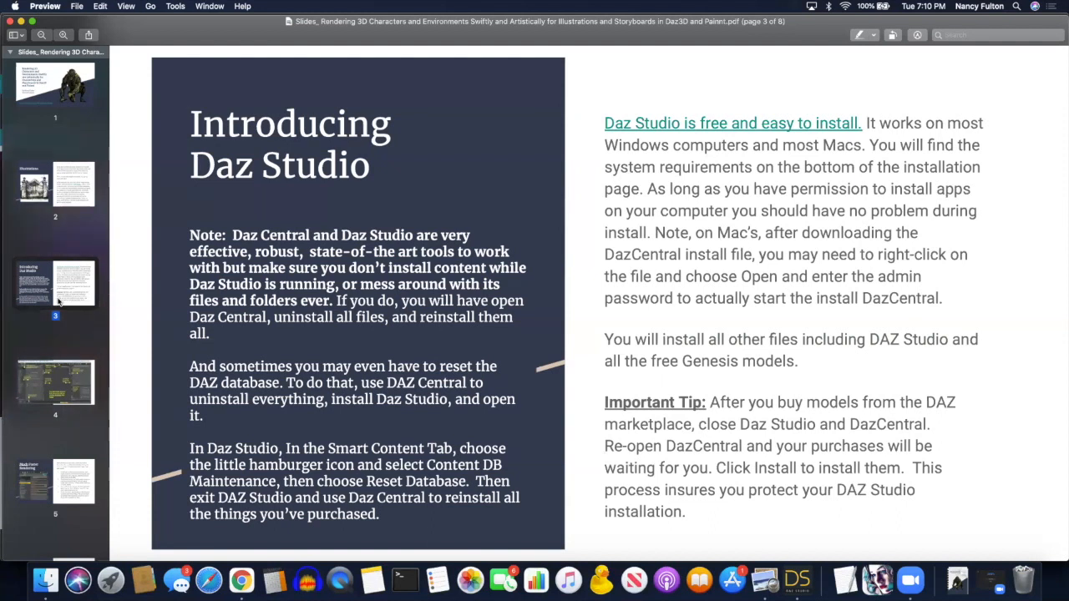
View pages 4 and 5 of the slides PDF and switch to DAZ Studio.
left_click(50, 374)
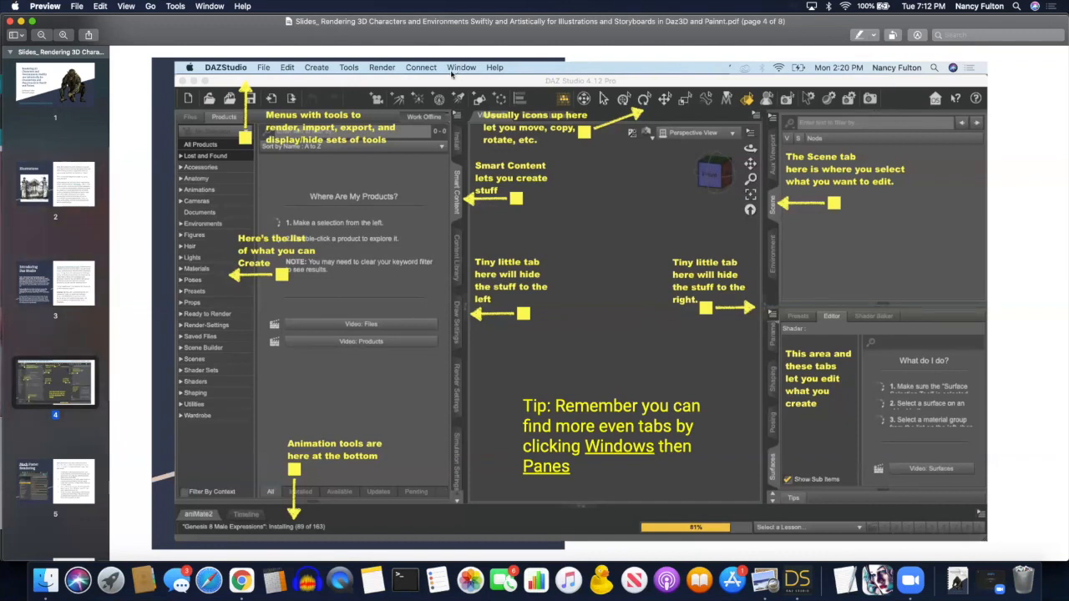
left_click(57, 483)
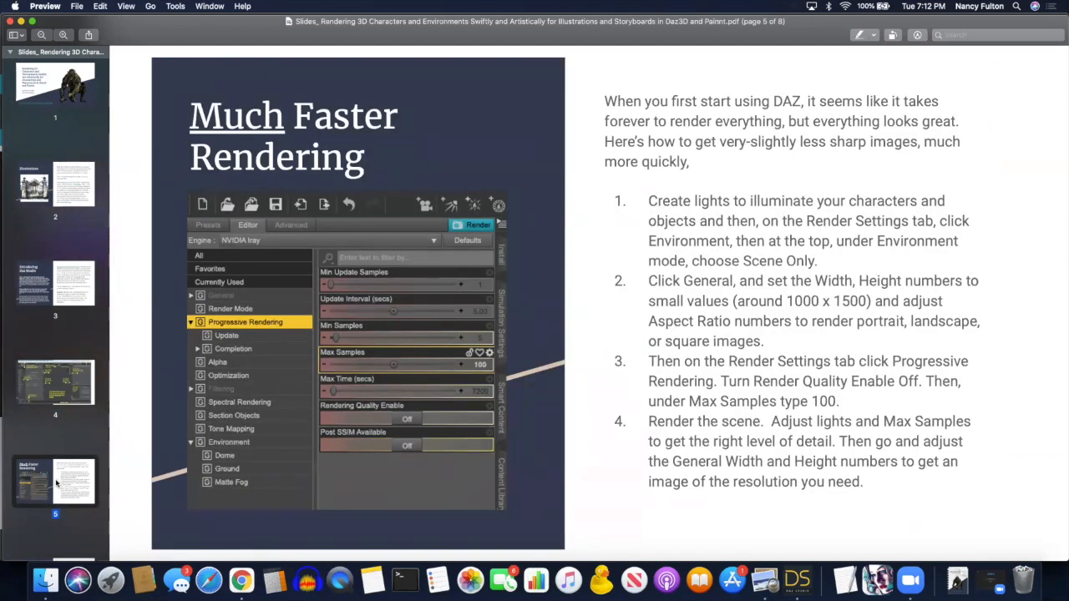
key("super+Tab")
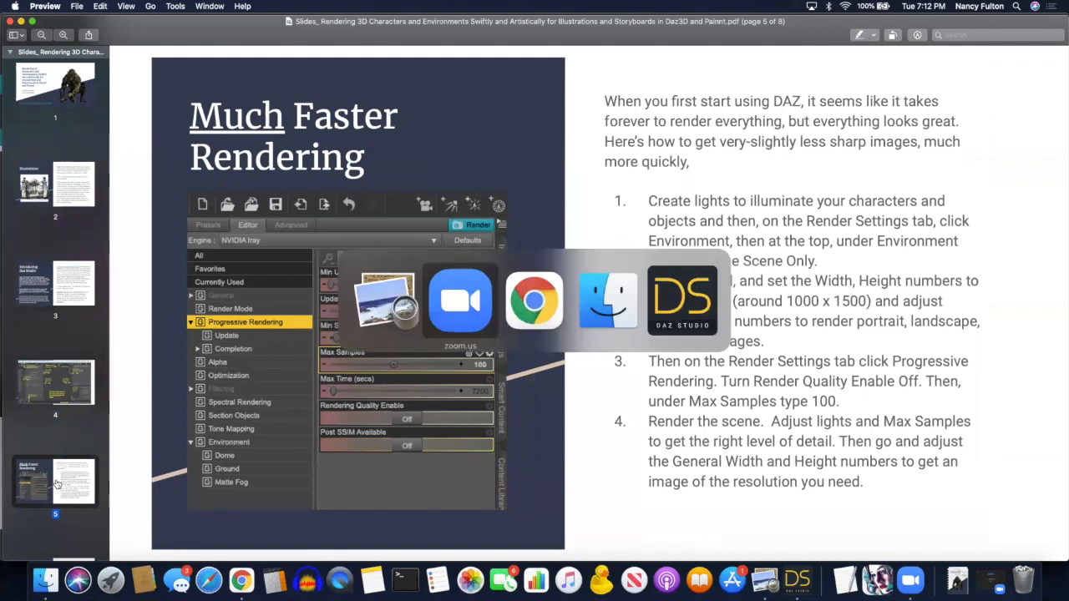
key("super+Tab")
key("super+Tab")
key("super+Tab")
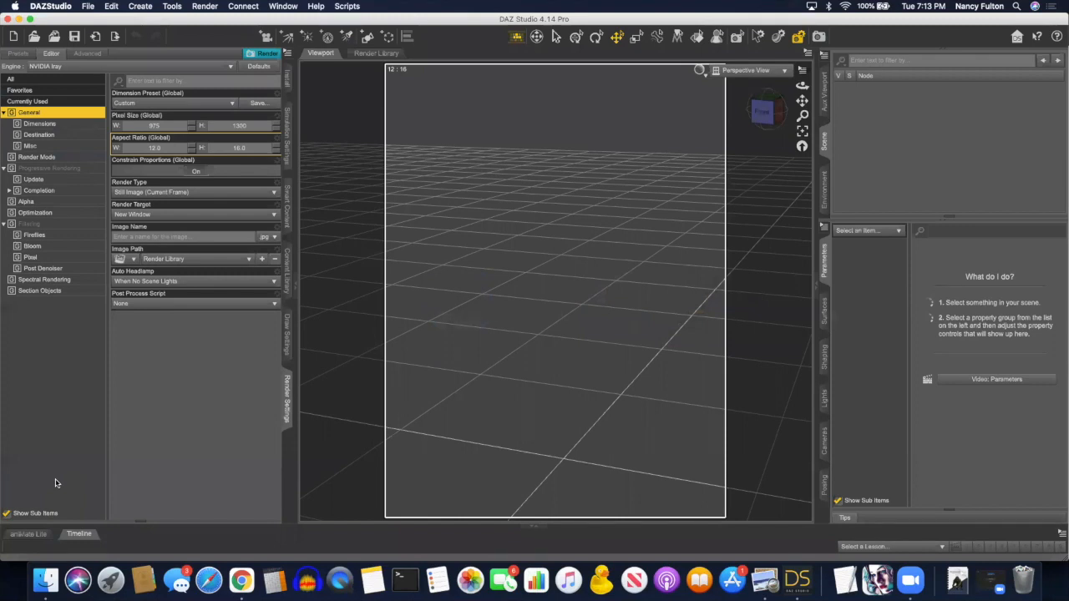
Browse the Figures category of the Smart Content library, checking Mechanical and listing all People figures.
left_click(50, 268)
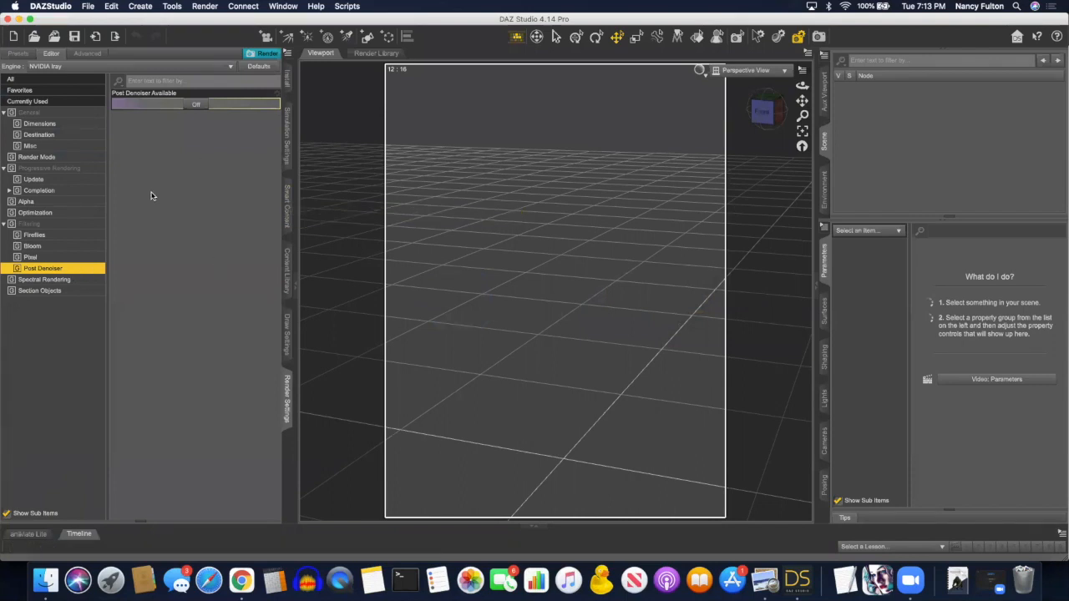
left_click(289, 205)
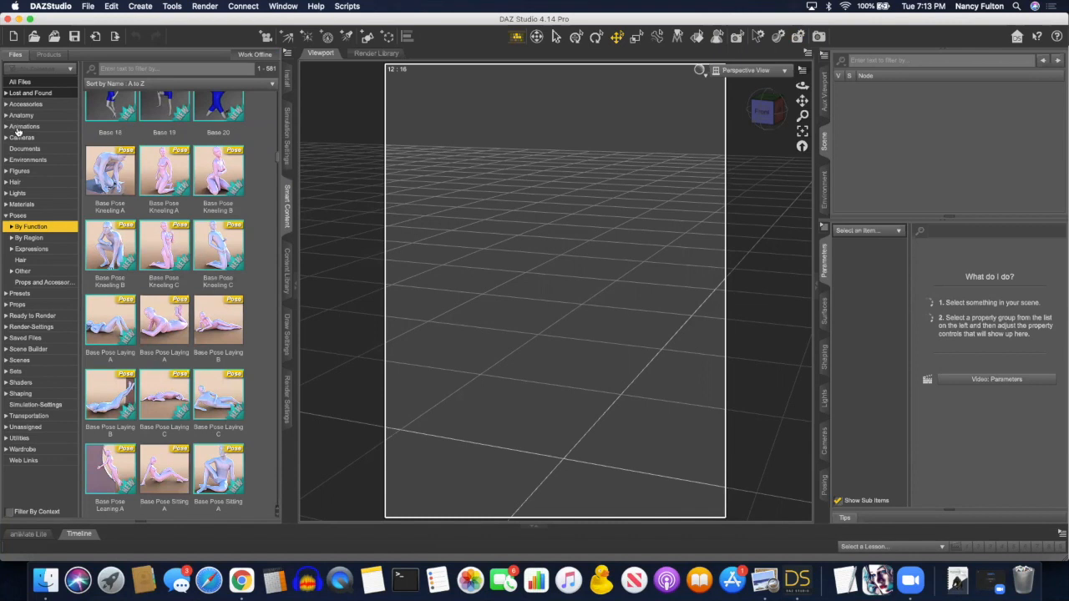
left_click(20, 171)
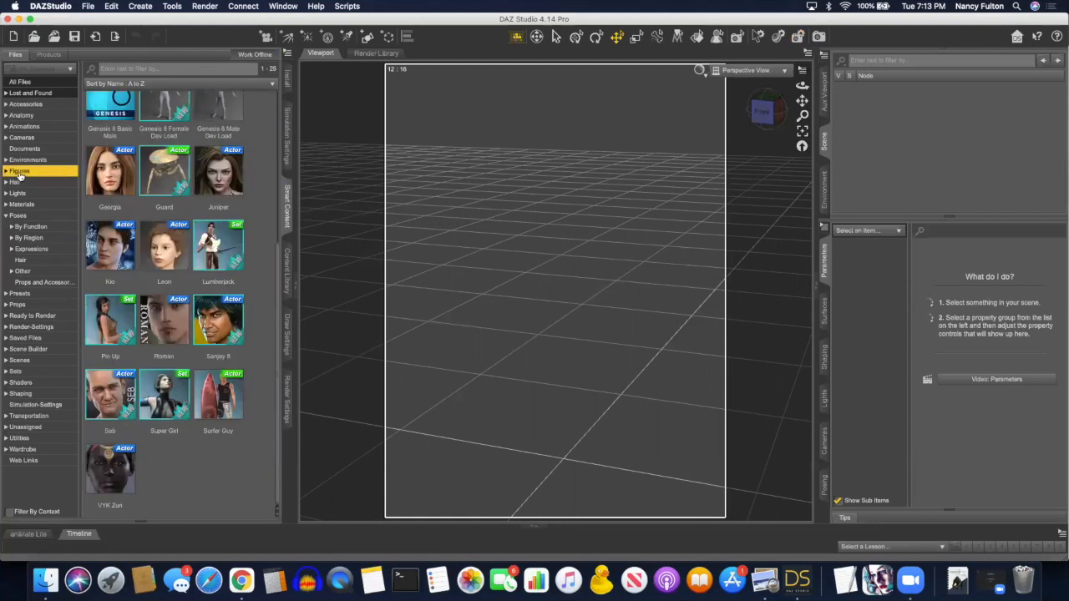
left_click(6, 172)
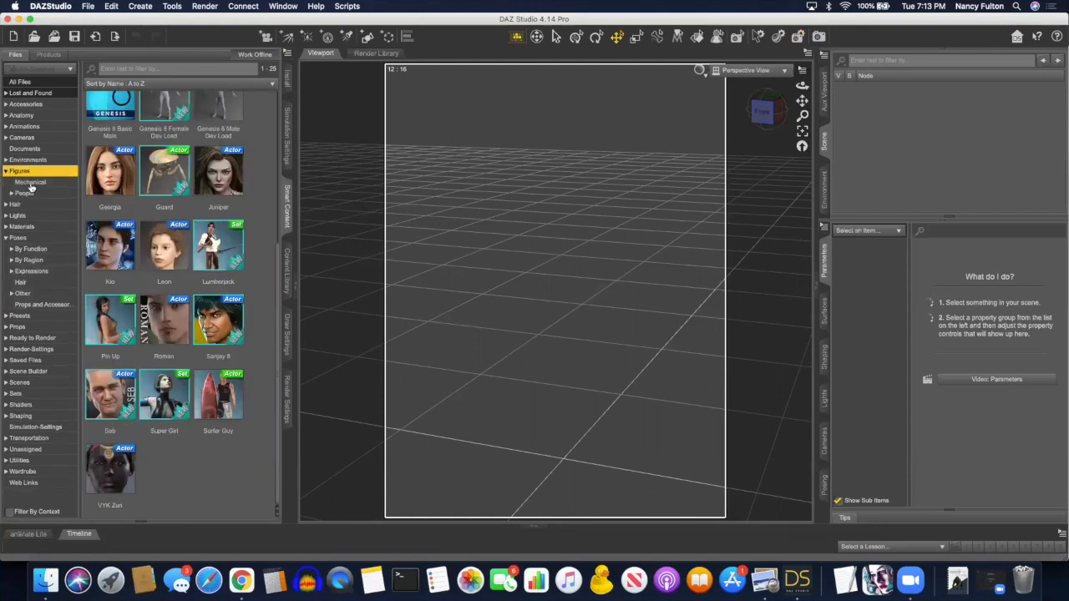
left_click(25, 183)
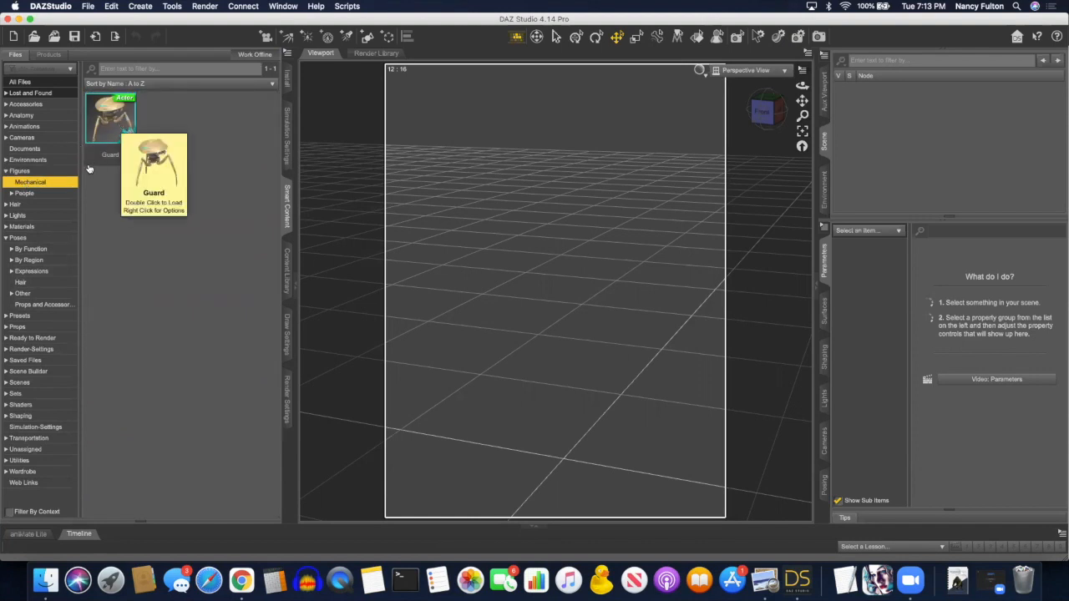
left_click(12, 194)
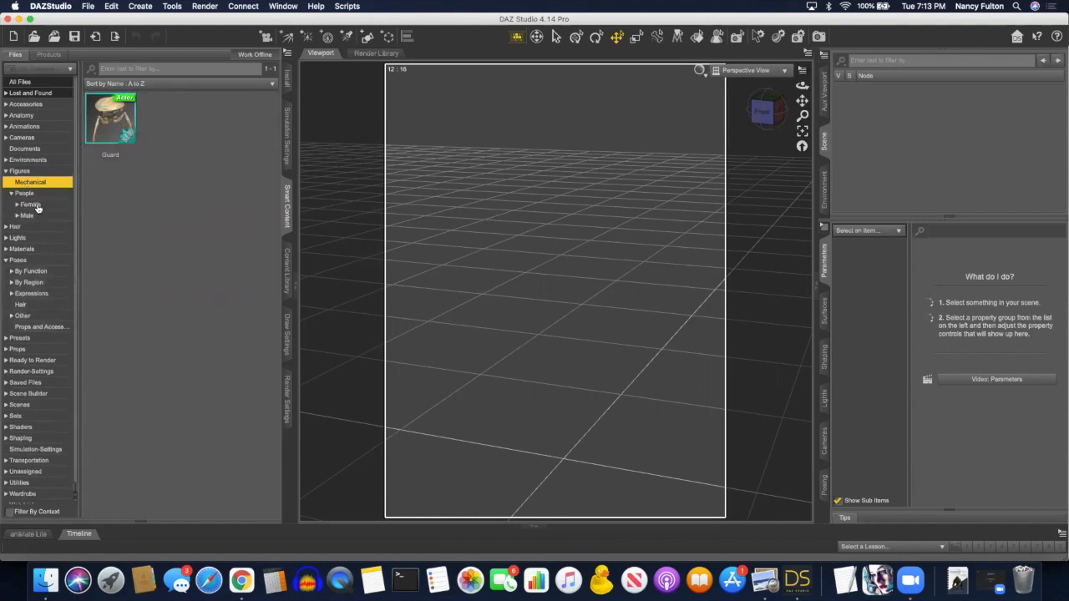
left_click(25, 193)
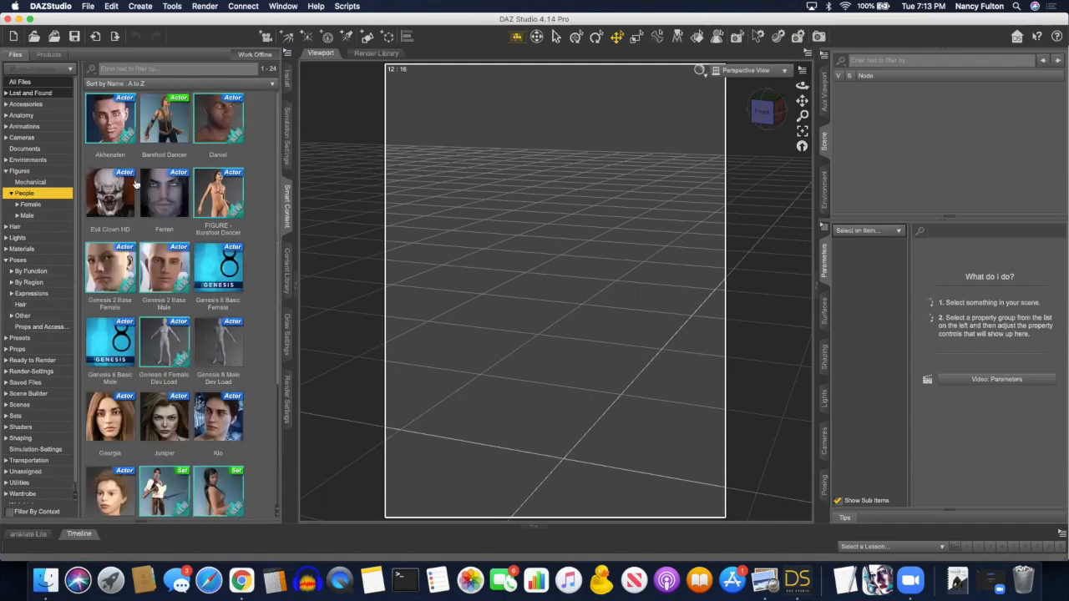
Load the Evil Clown HD actor from the People figures into the empty scene.
scroll(155, 299, "down", 5)
scroll(154, 299, "up", 4)
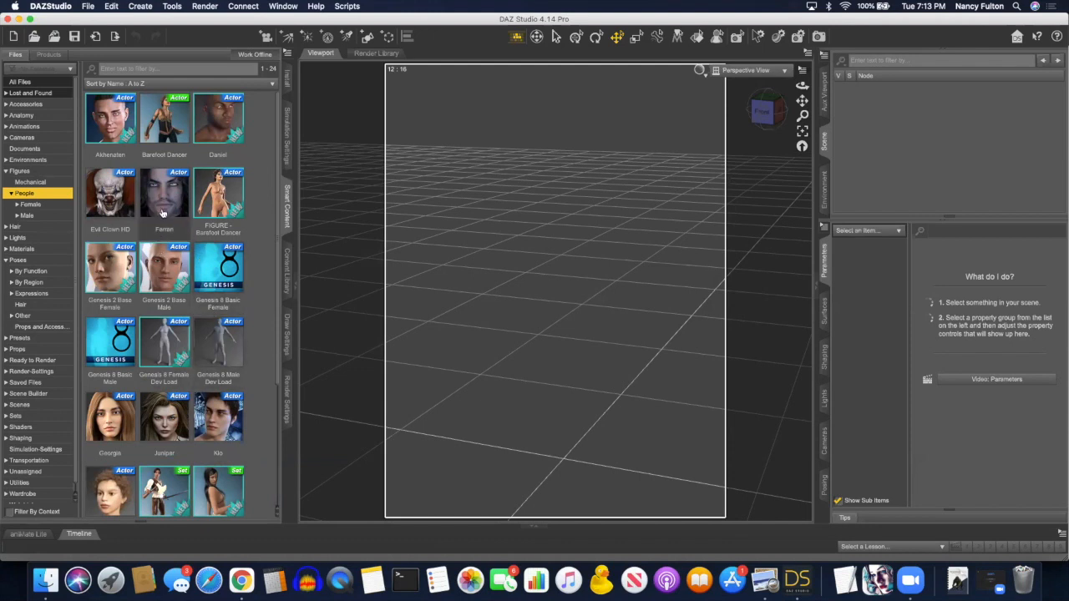
mouse_move(167, 207)
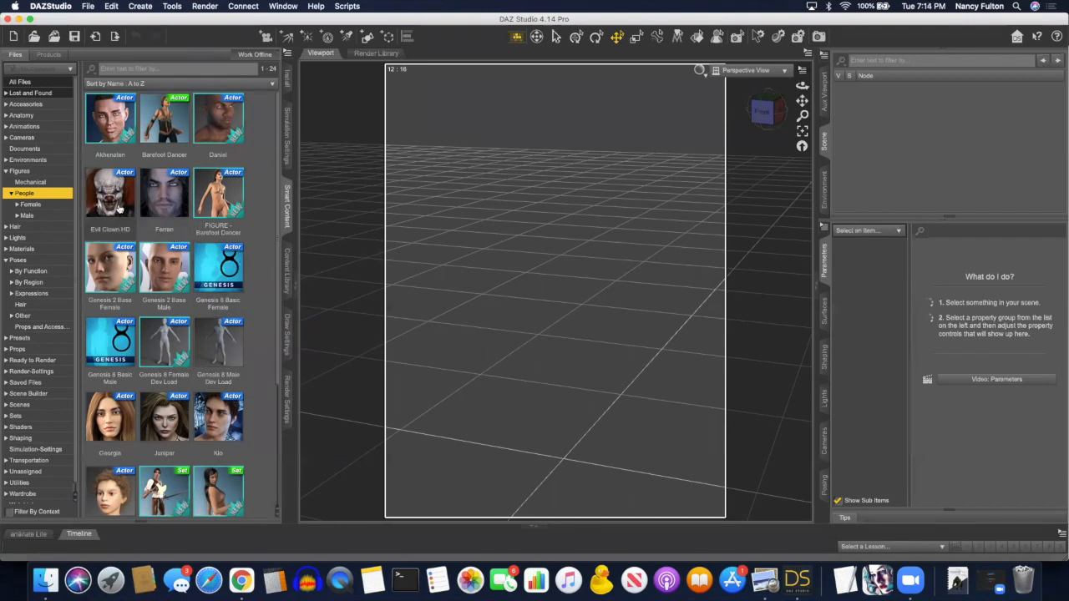
mouse_move(119, 207)
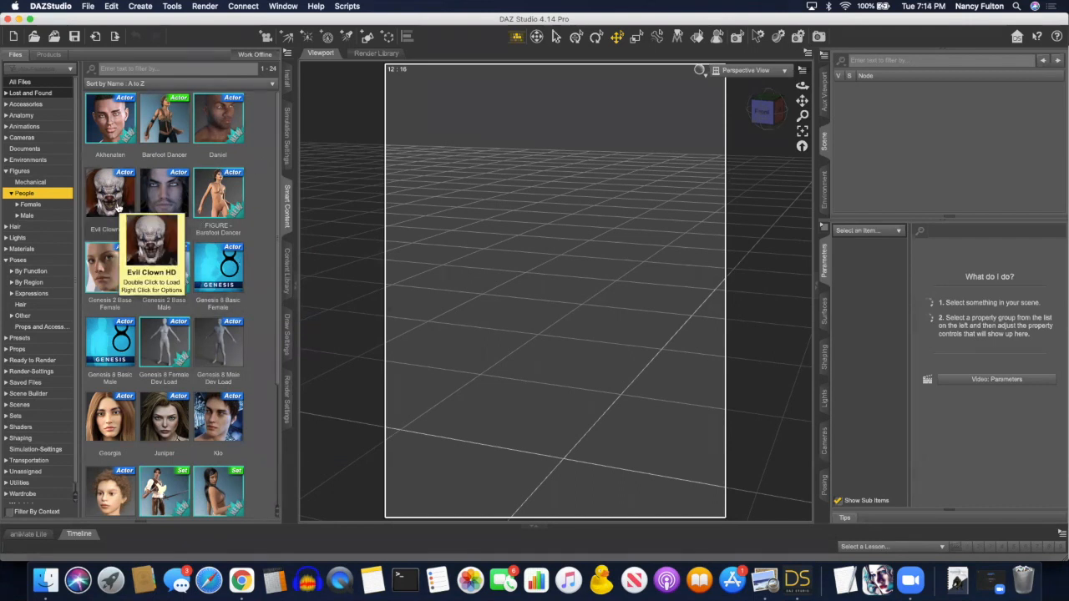
double_click(114, 195)
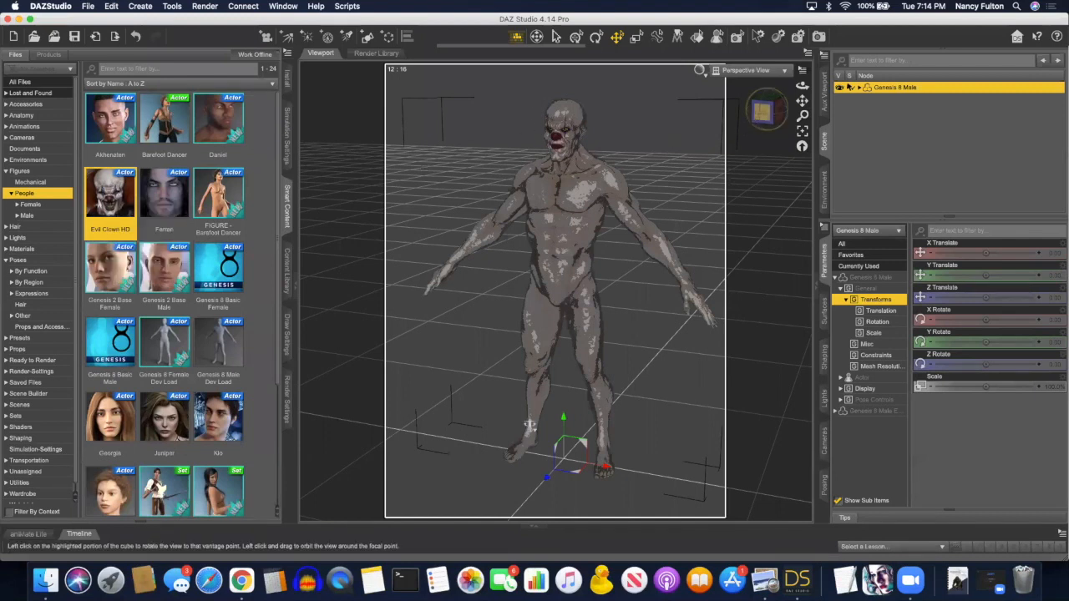
left_click(758, 114)
left_click(757, 115)
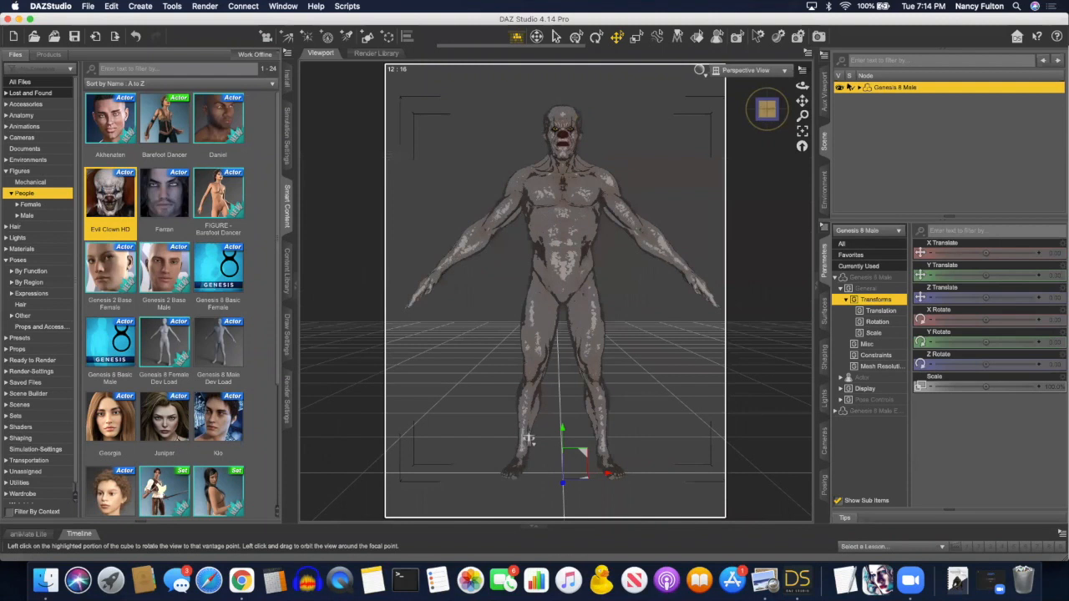
mouse_move(758, 115)
left_mouse_down()
mouse_move(771, 93)
mouse_move(765, 118)
mouse_move(747, 109)
mouse_move(773, 105)
mouse_move(753, 120)
left_mouse_up()
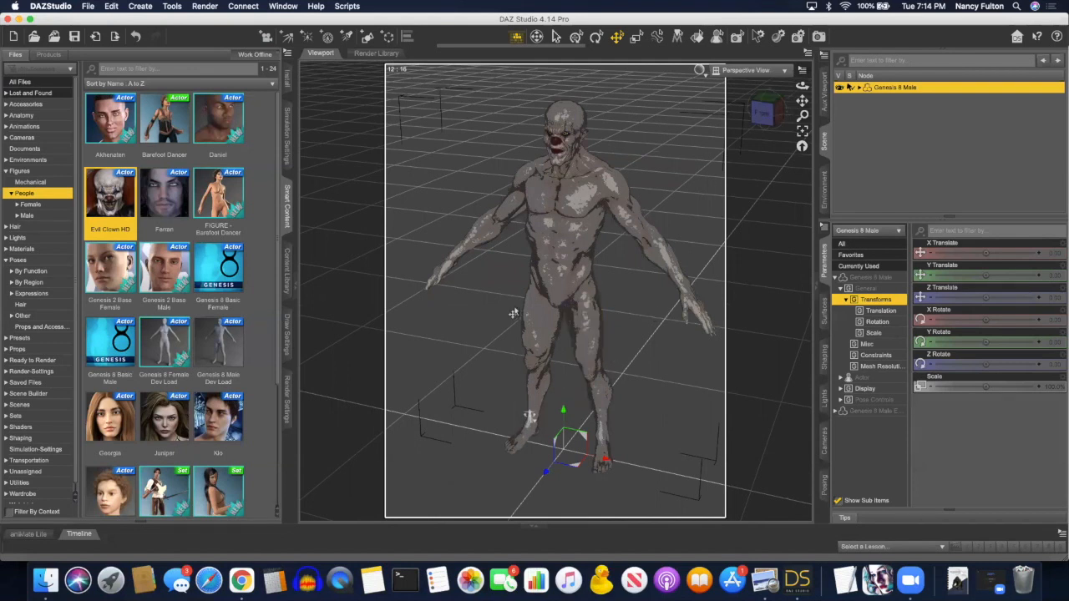
Find the Super Action Darius 8 41 pose among the poses sorted by function and apply it to the clown figure.
left_click(29, 272)
scroll(146, 324, "down", 5)
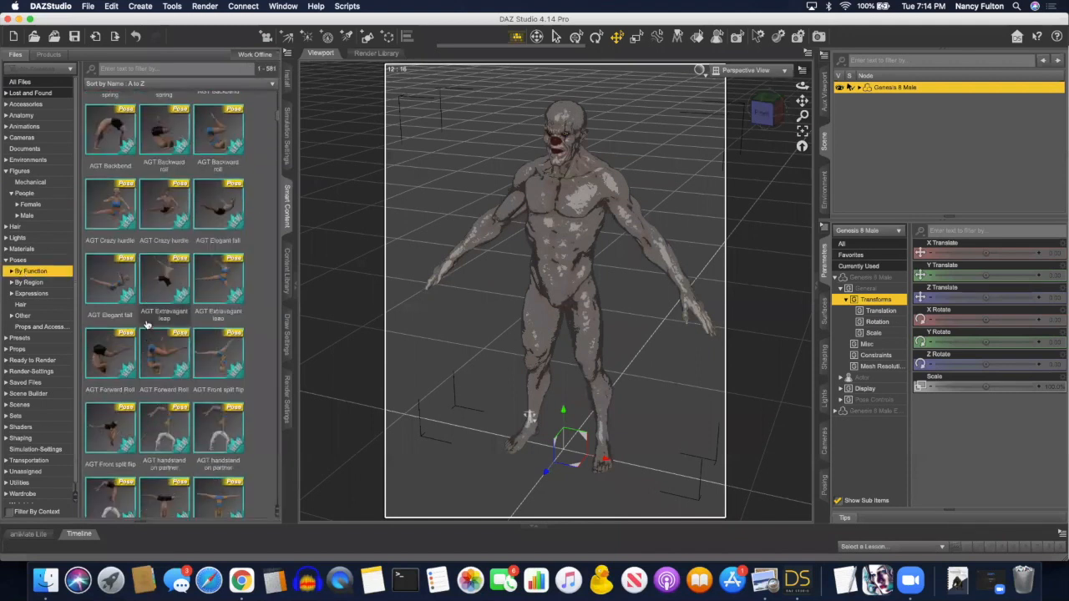
scroll(146, 324, "down", 10)
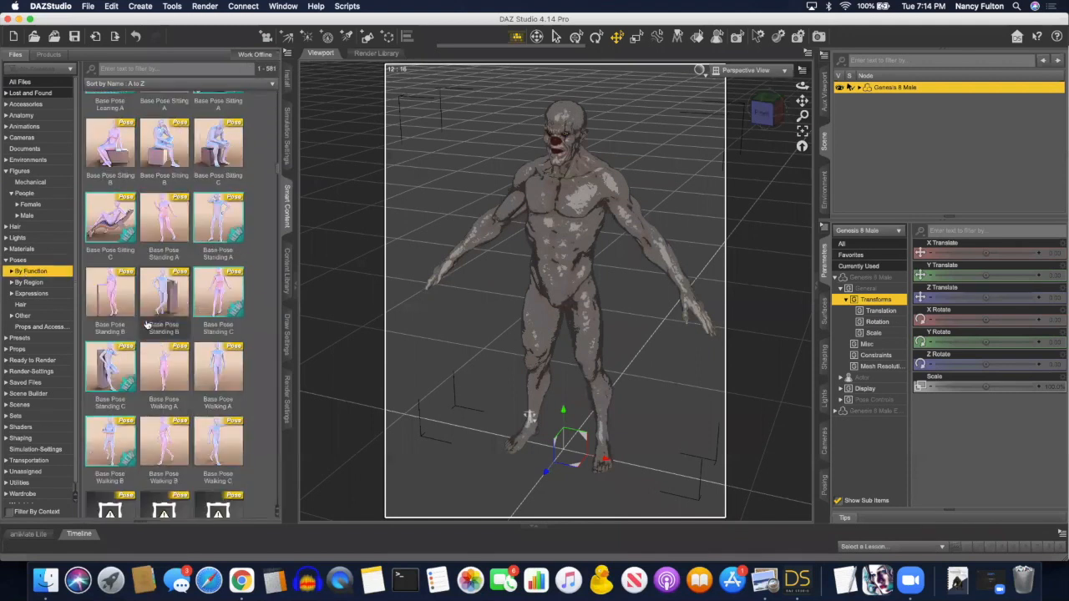
scroll(146, 324, "down", 10)
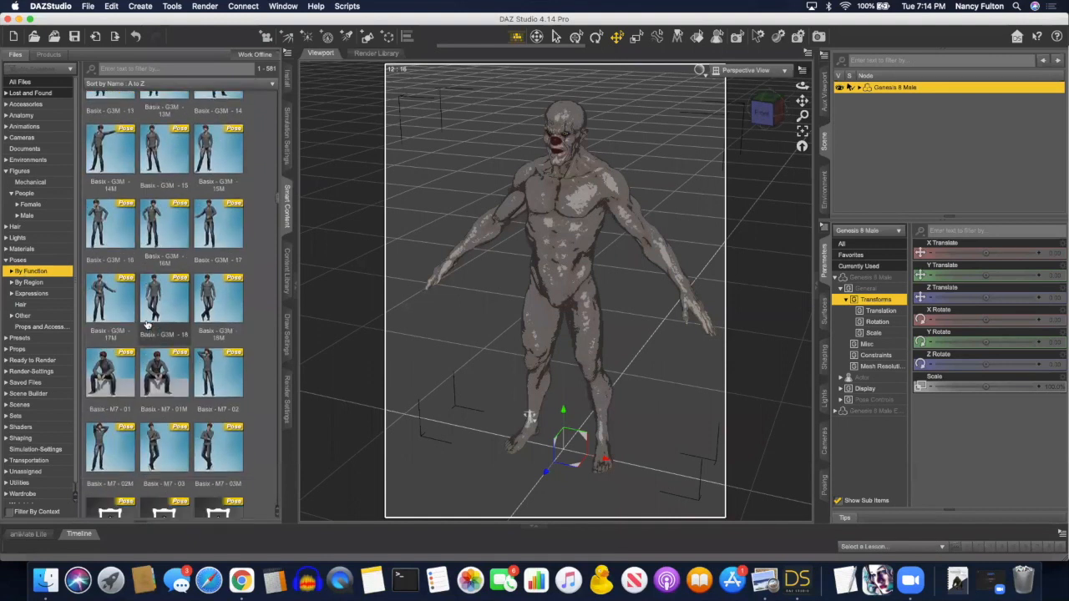
scroll(146, 324, "down", 10)
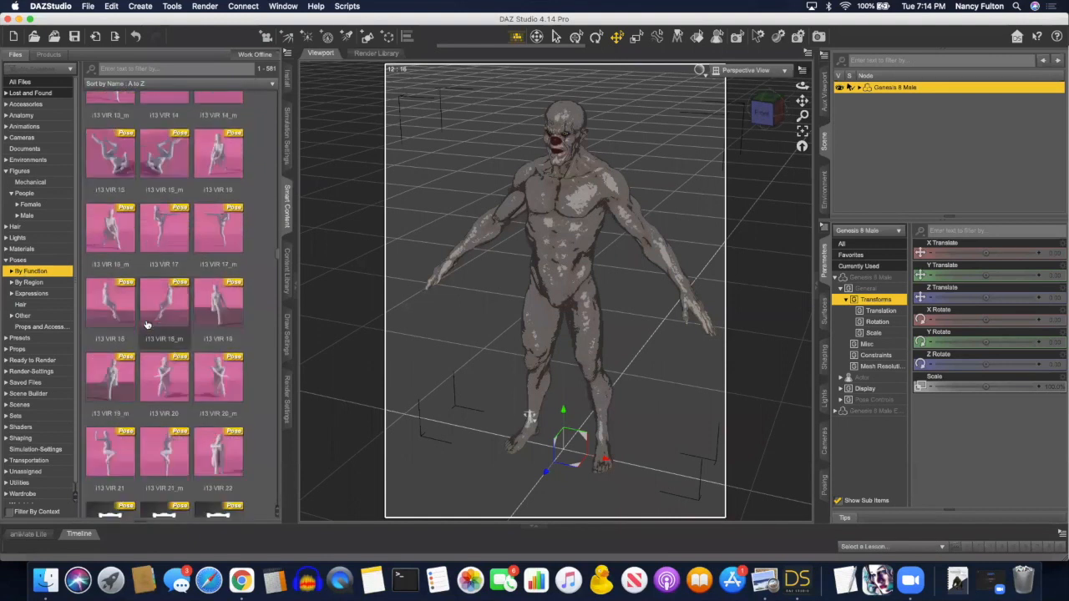
scroll(147, 326, "down", 1)
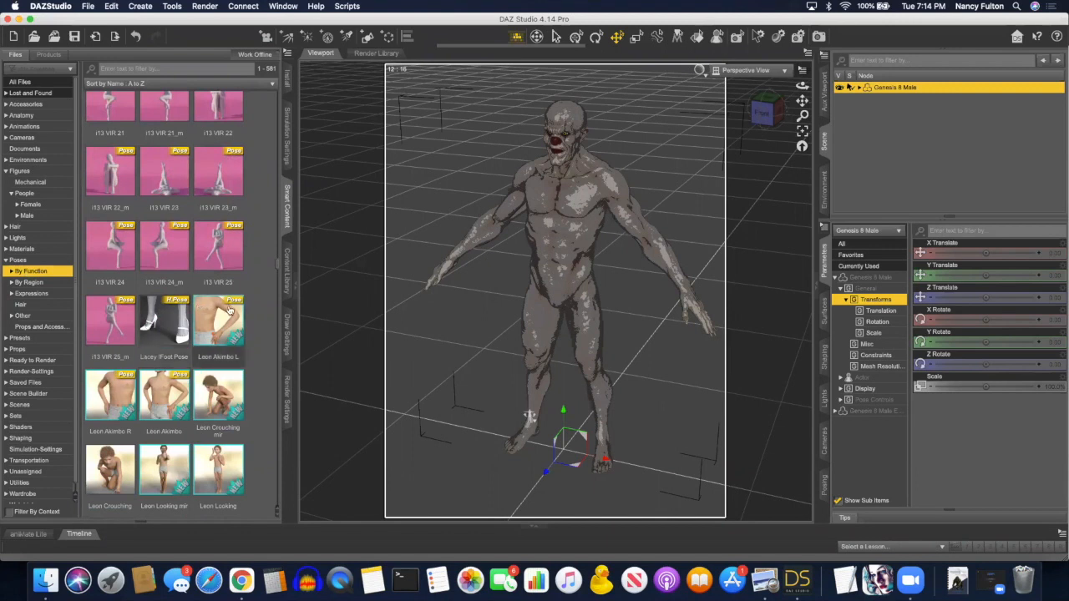
scroll(211, 324, "down", 8)
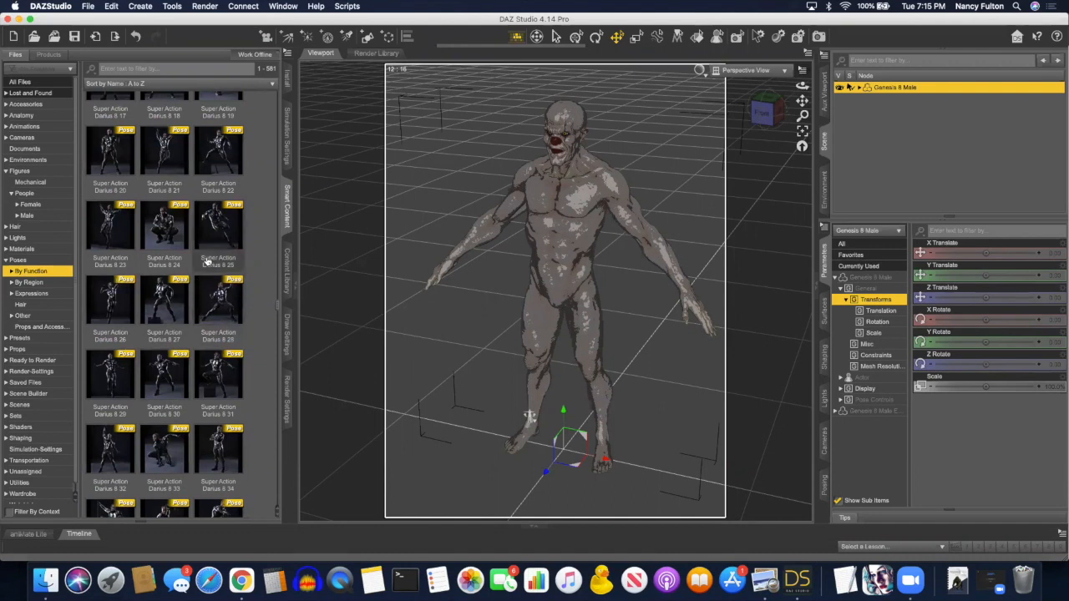
scroll(208, 284, "down", 5)
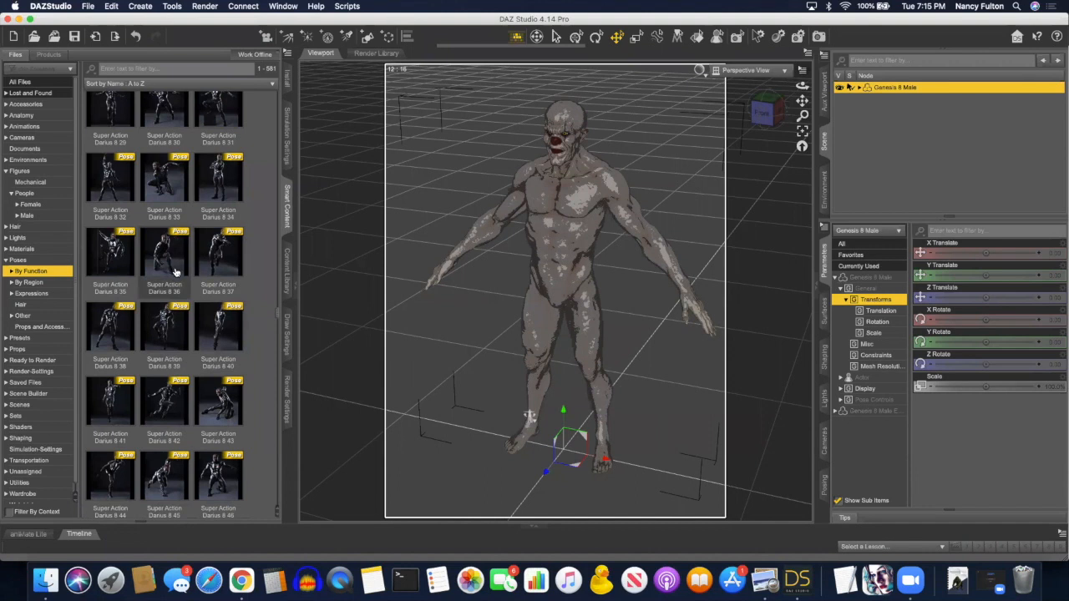
scroll(177, 334, "down", 1)
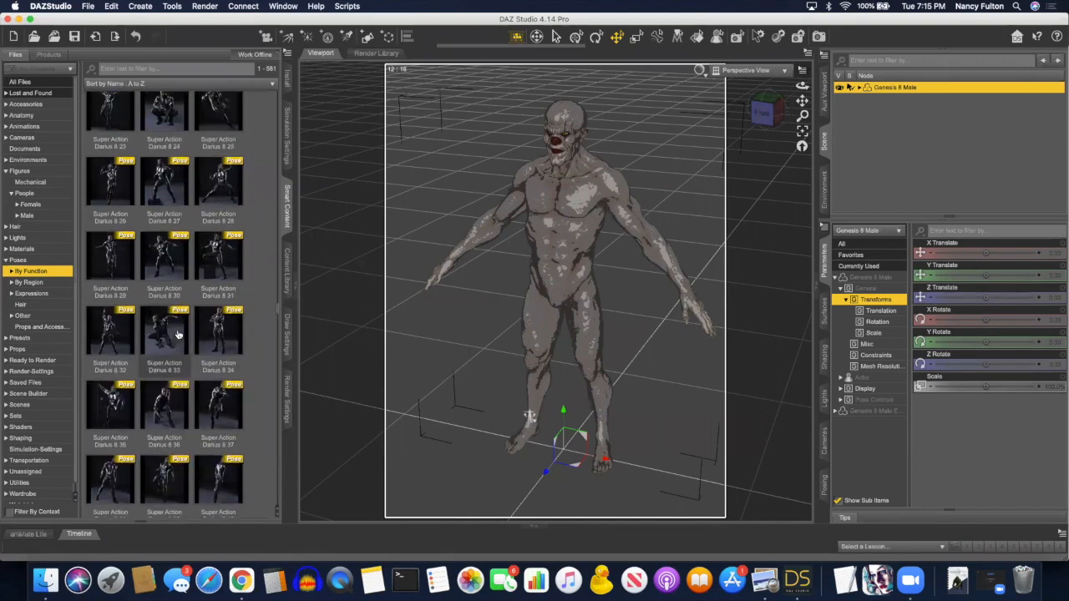
scroll(177, 334, "down", 2)
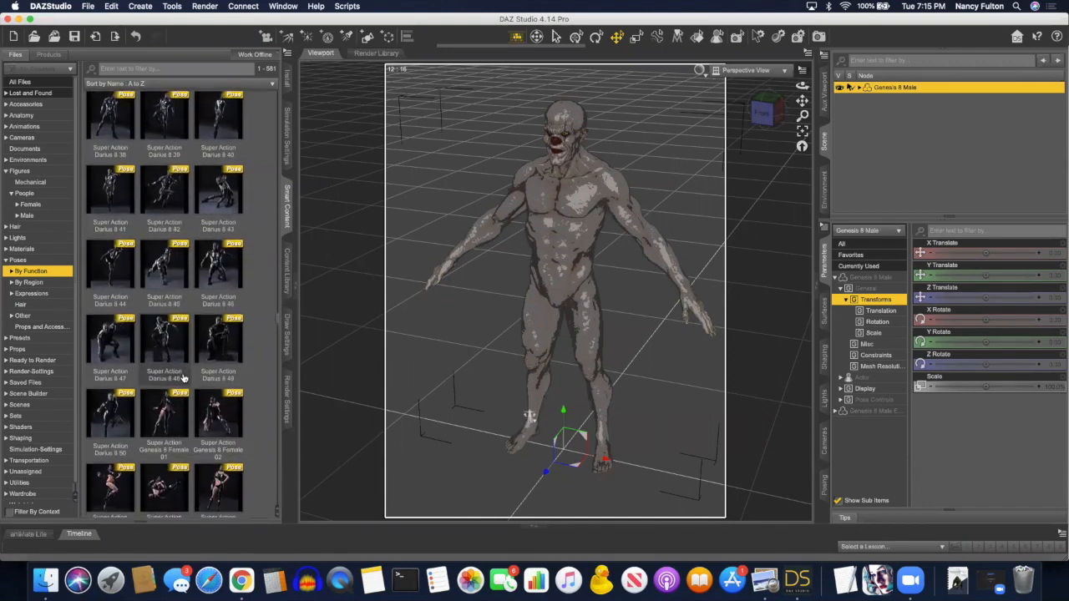
scroll(188, 384, "down", 3)
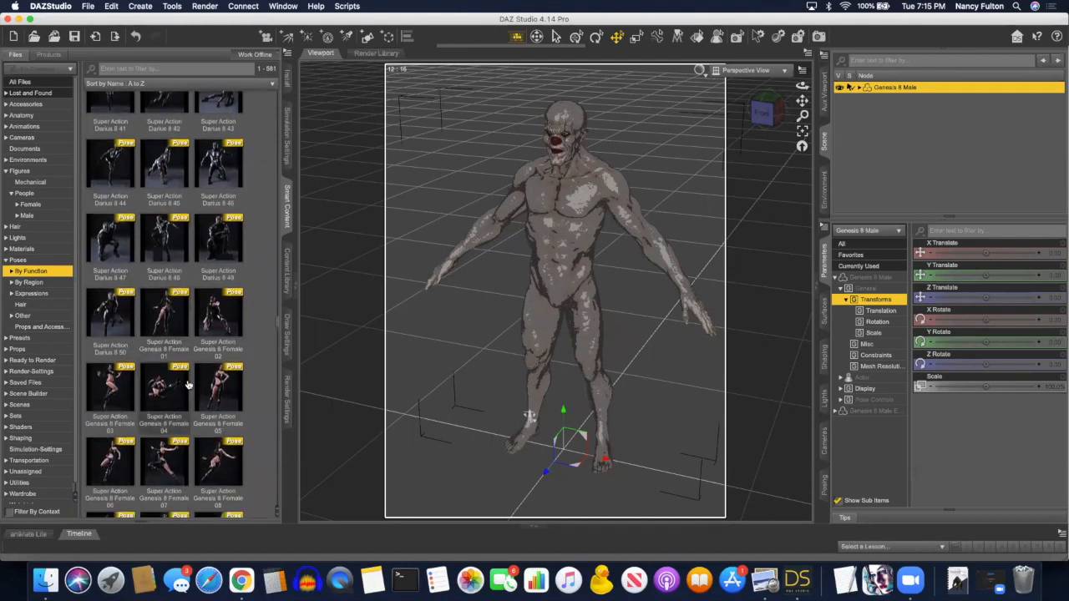
scroll(188, 384, "up", 3)
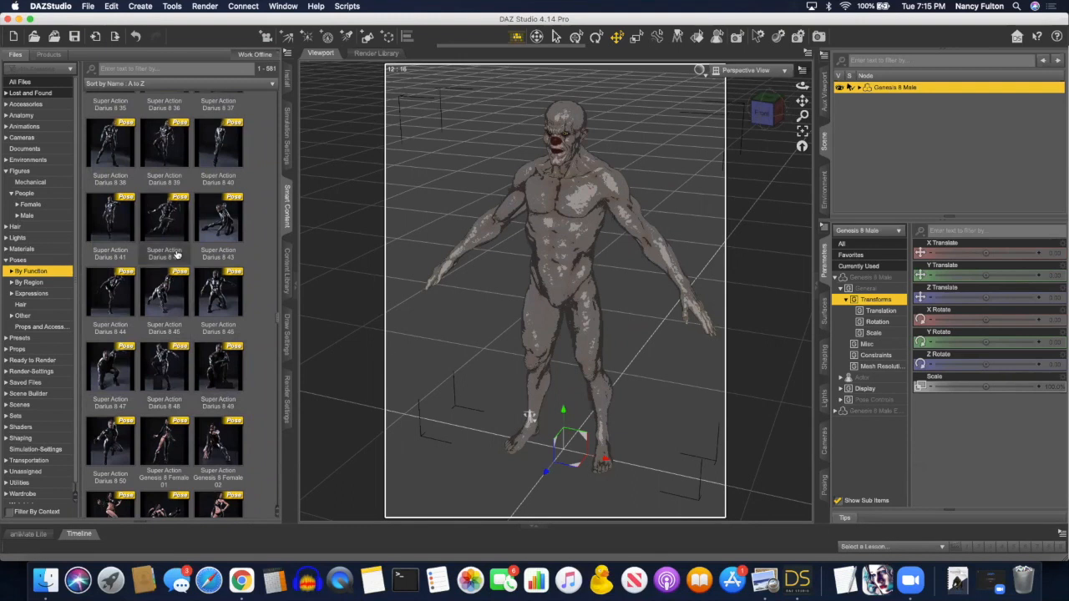
mouse_move(168, 219)
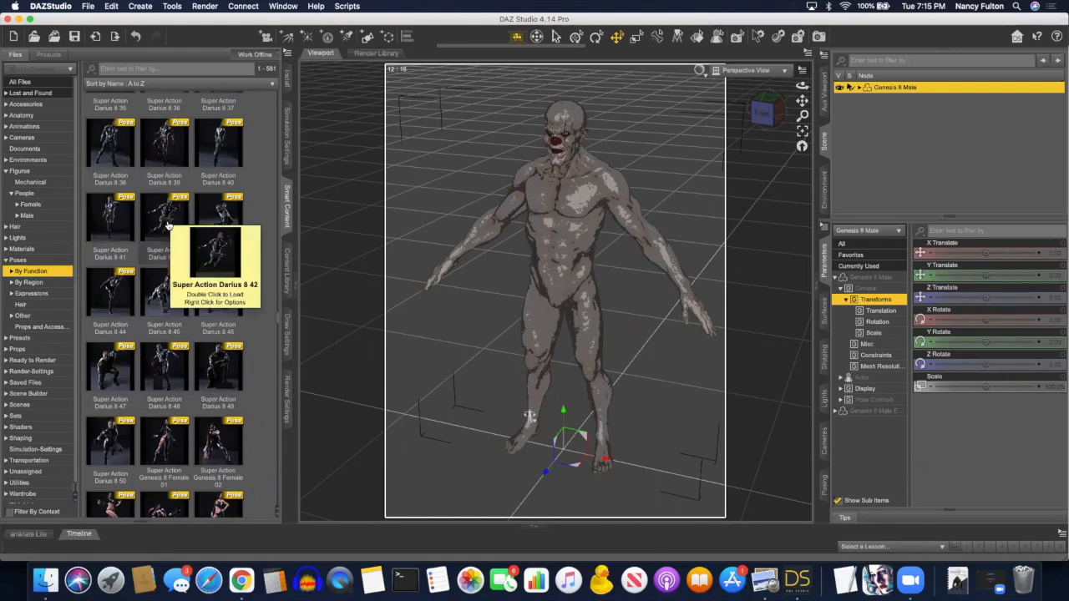
left_click(121, 219)
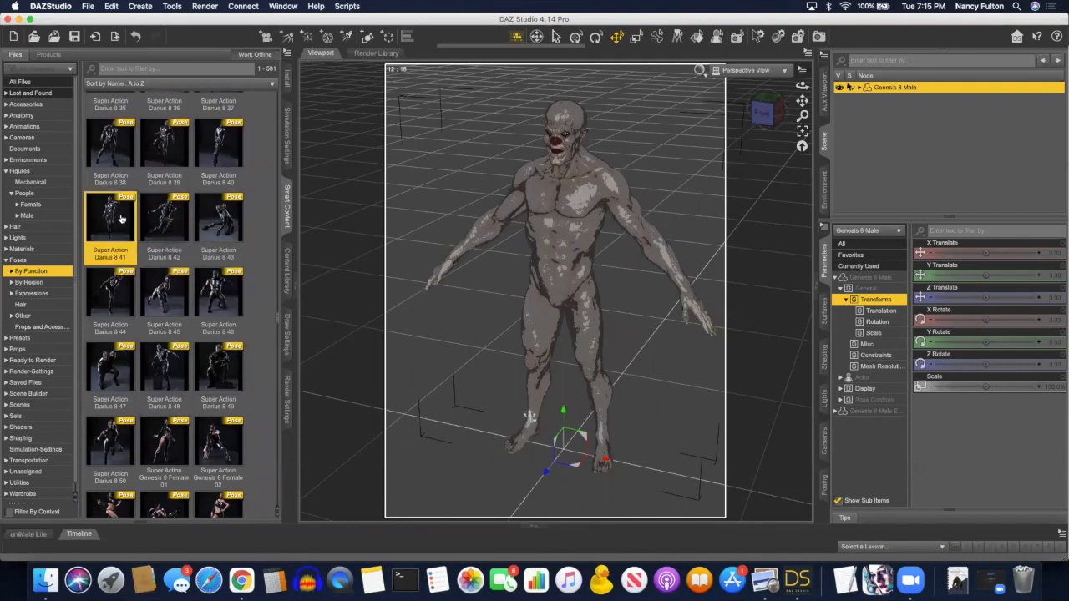
mouse_move(121, 219)
left_mouse_down()
mouse_move(694, 169)
mouse_move(888, 89)
mouse_move(858, 111)
mouse_move(341, 247)
mouse_move(118, 240)
mouse_move(110, 231)
left_mouse_up()
double_click(107, 237)
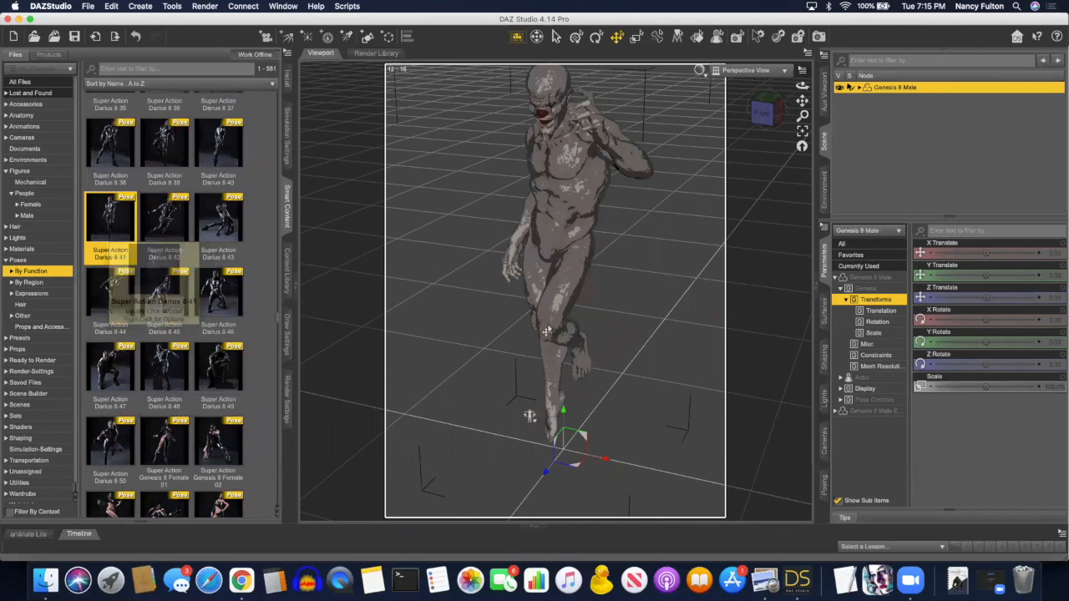
Try to load the Super Action Darius 8 42 pose while viewing the clown figure from the front.
left_click(764, 110)
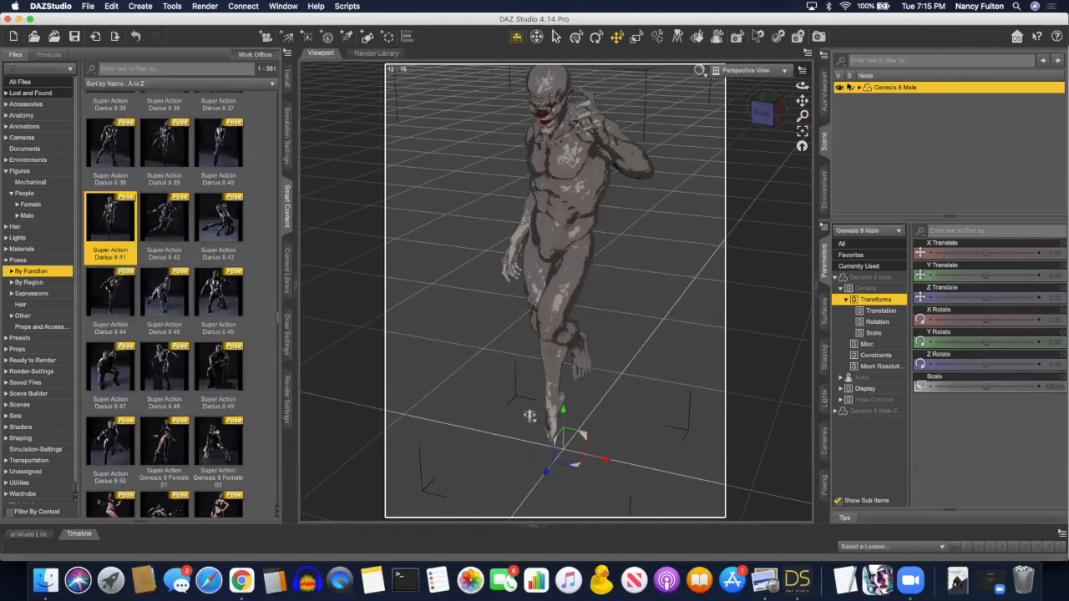
left_click(640, 242)
left_click(773, 114)
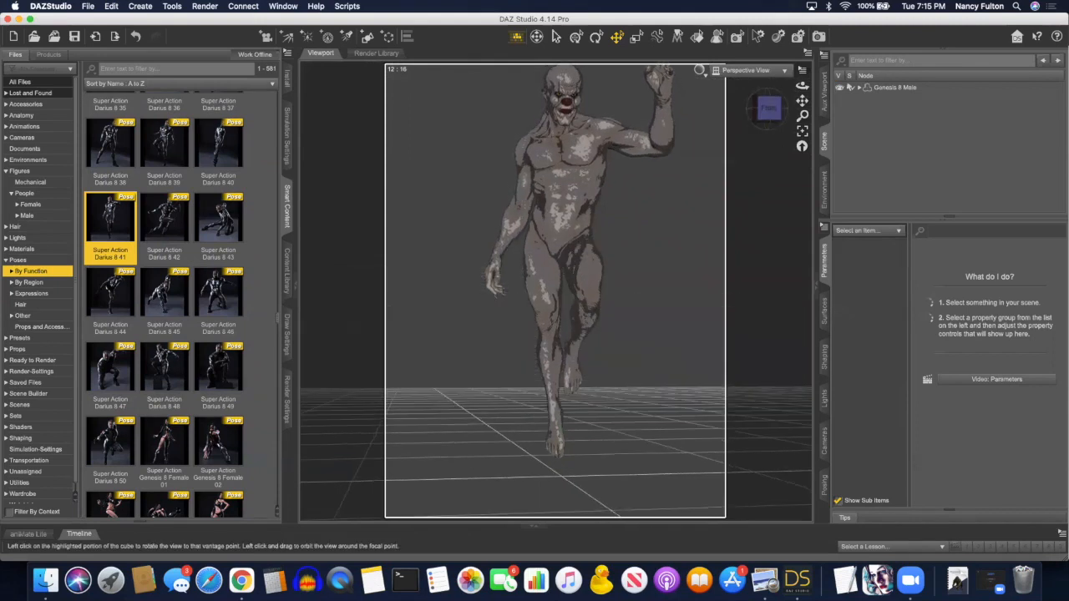
double_click(168, 226)
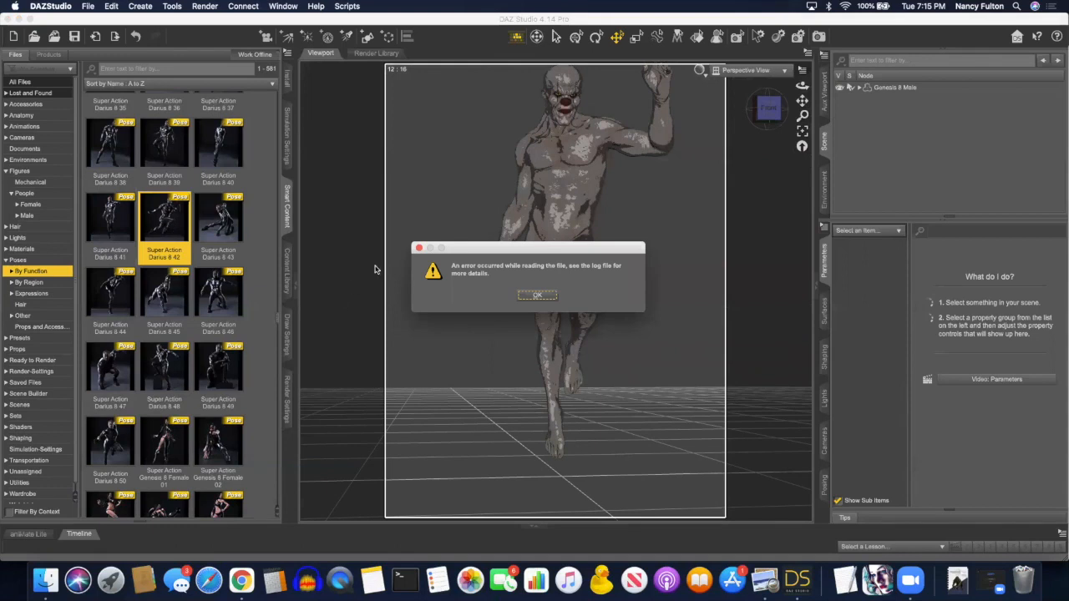
left_click(537, 295)
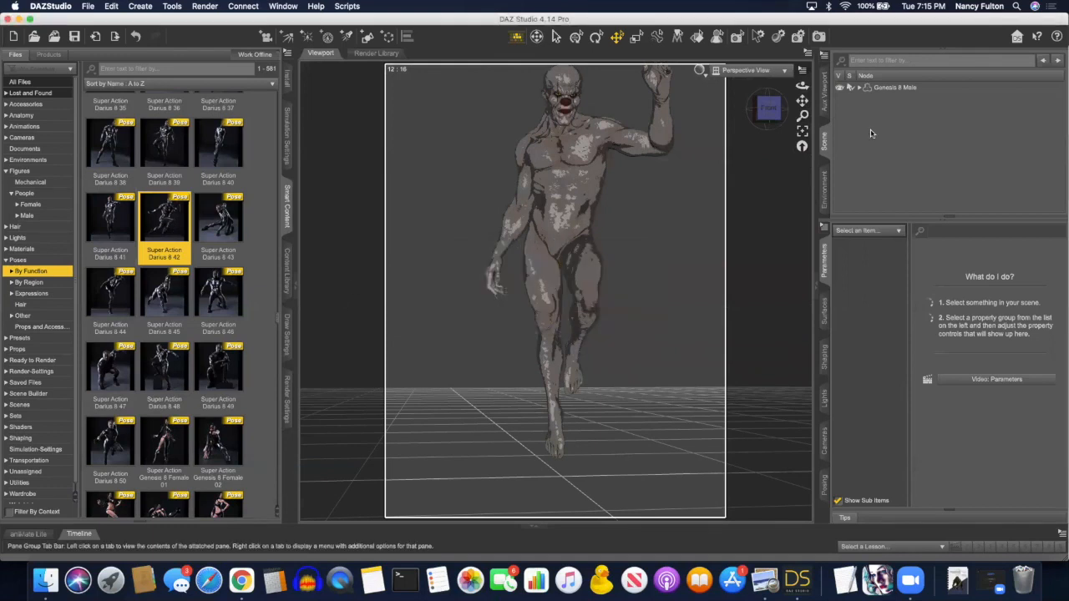
Select the Genesis 8 Male figure and apply the Super Action Darius 8 42 pose, keeping the limits on, to inspect it from an angle.
left_click(888, 88)
double_click(167, 227)
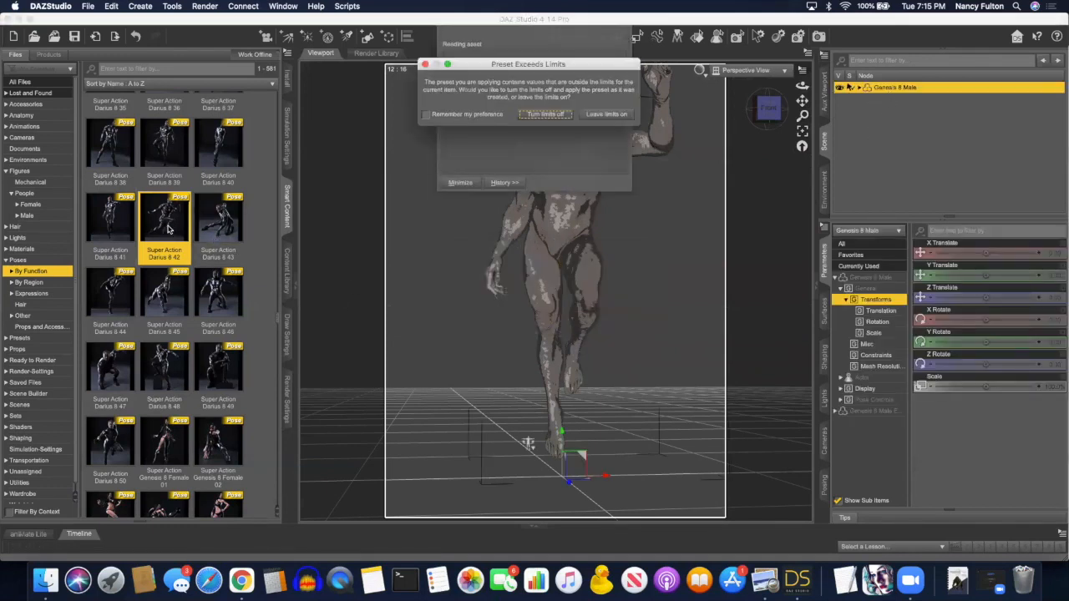
left_click(592, 122)
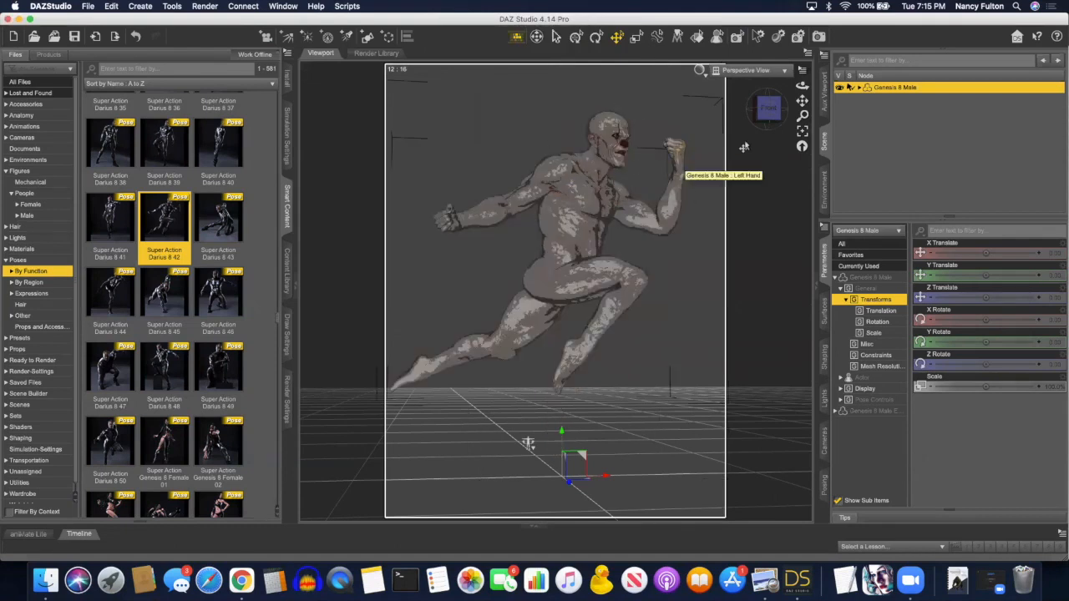
left_click(769, 112)
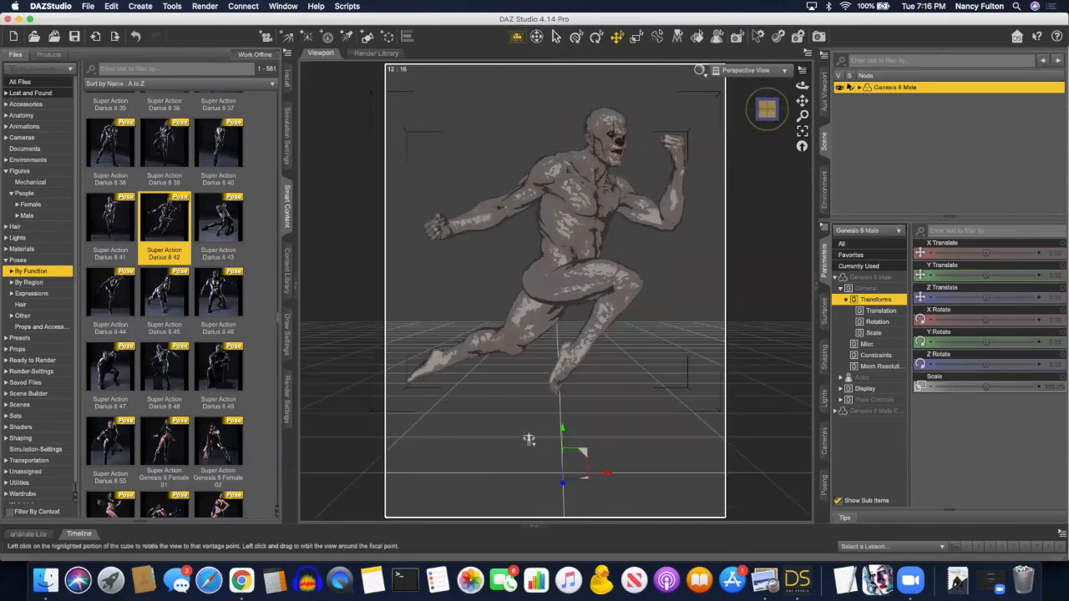
left_click_drag(768, 110, 626, 119)
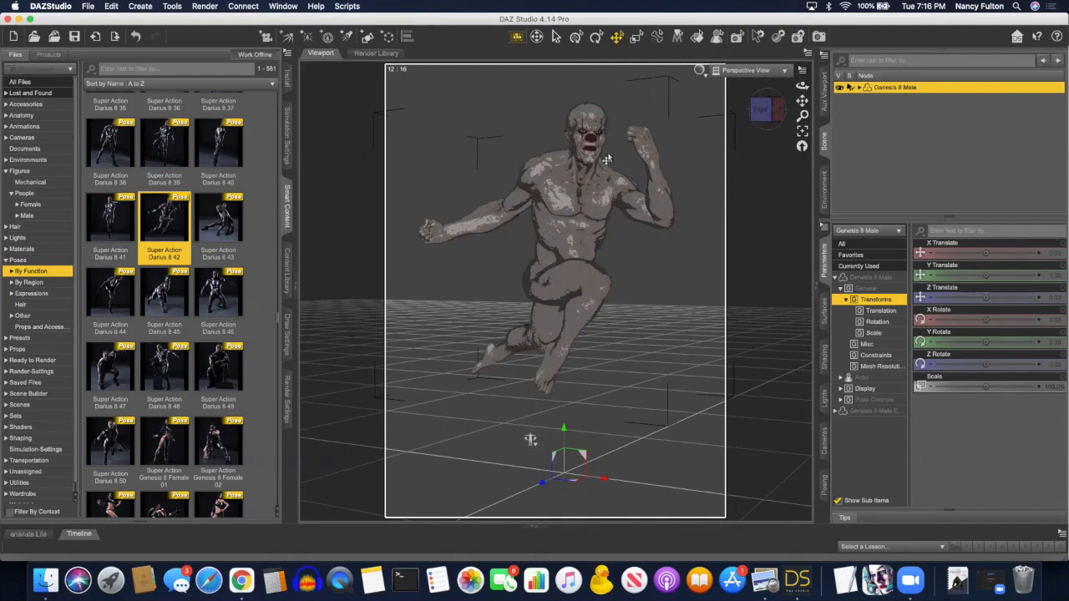
Apply the Super Action Darius 8 37 pose to the clown figure with the limits left on, and inspect it from the side.
mouse_move(220, 315)
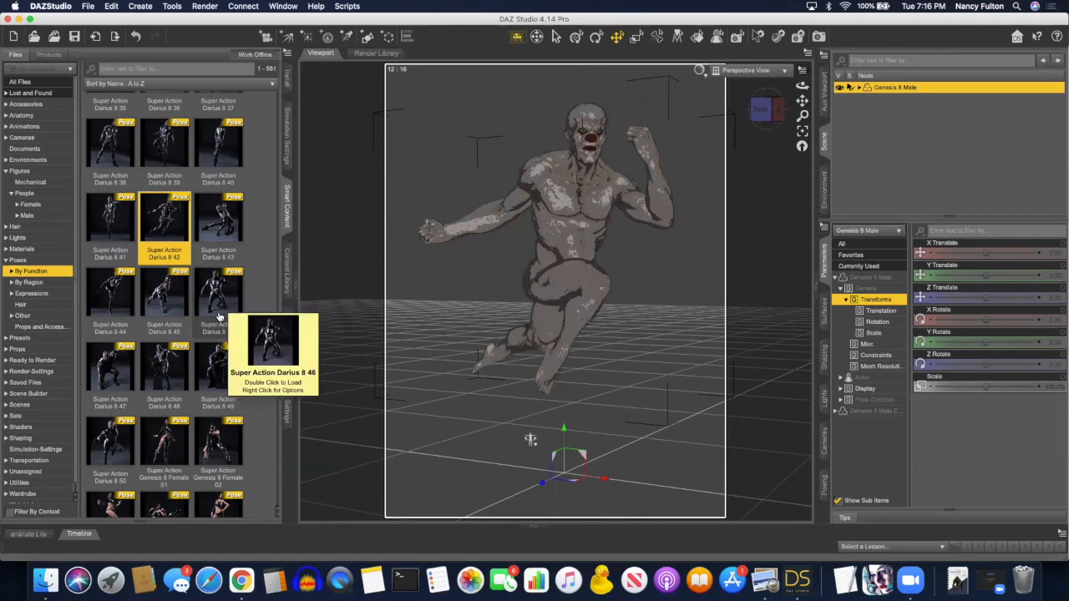
mouse_move(203, 333)
left_mouse_down()
mouse_move(202, 319)
mouse_move(168, 381)
mouse_move(173, 432)
mouse_move(206, 254)
mouse_move(200, 277)
mouse_move(184, 266)
mouse_move(219, 248)
mouse_move(171, 301)
mouse_move(119, 224)
mouse_move(147, 272)
mouse_move(202, 324)
left_mouse_up()
scroll(201, 367, "down", 2)
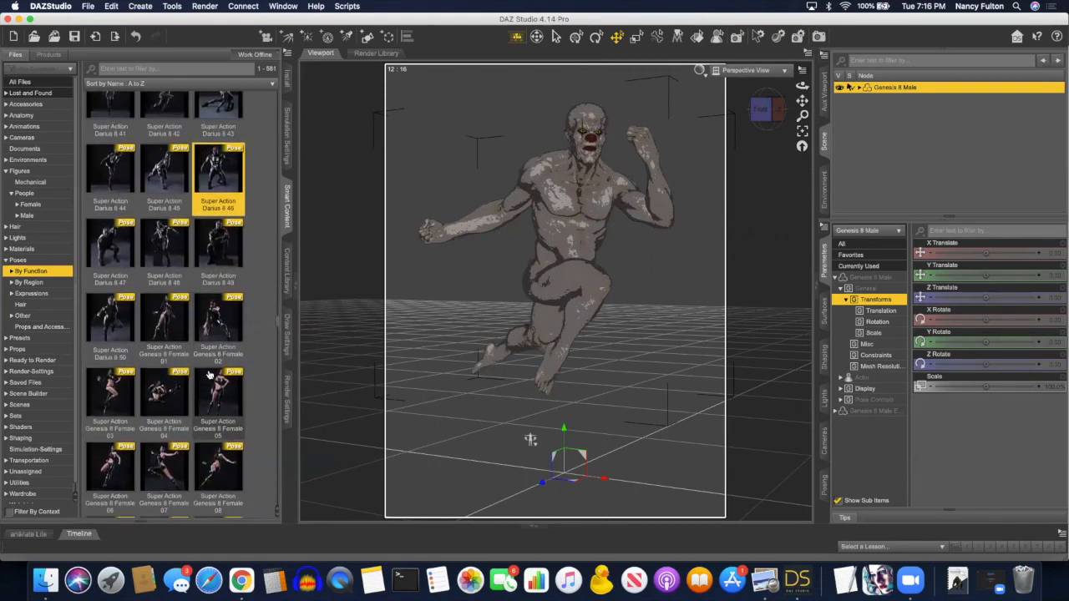
scroll(201, 343, "up", 3)
scroll(200, 341, "up", 1)
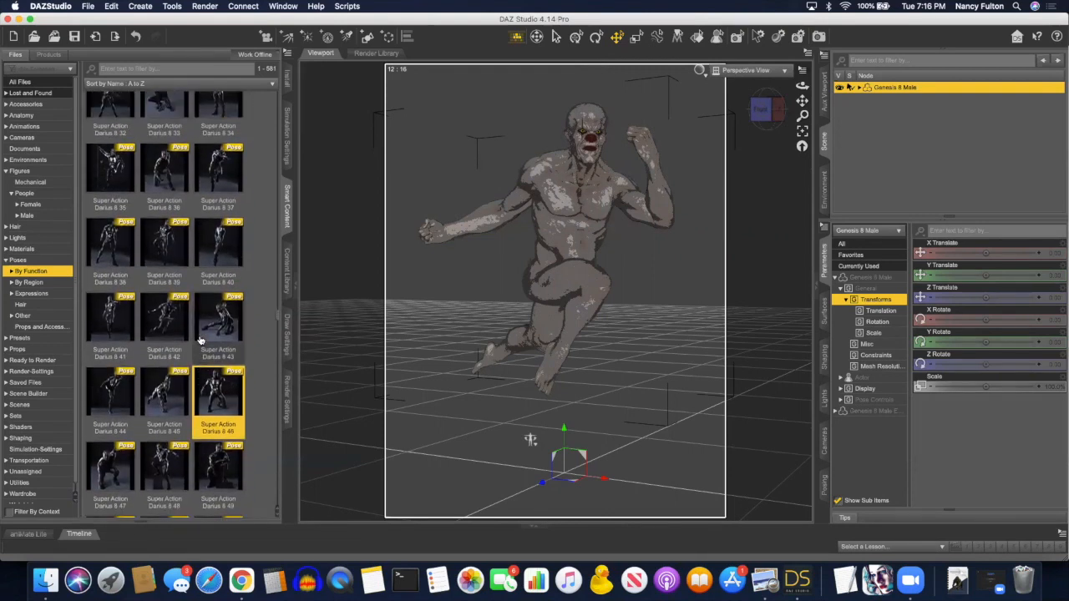
double_click(219, 191)
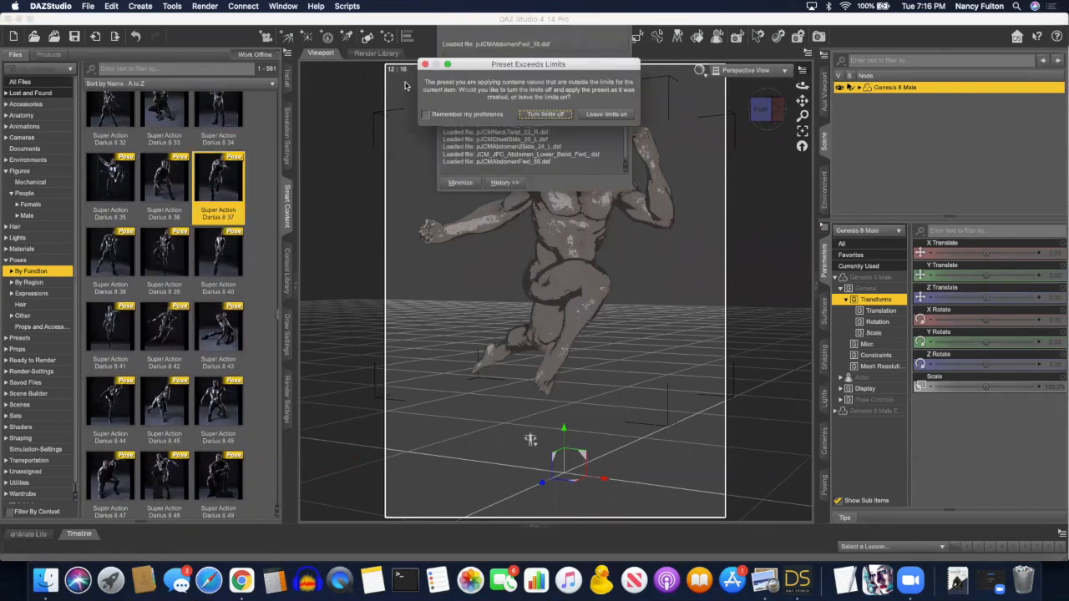
left_click(587, 117)
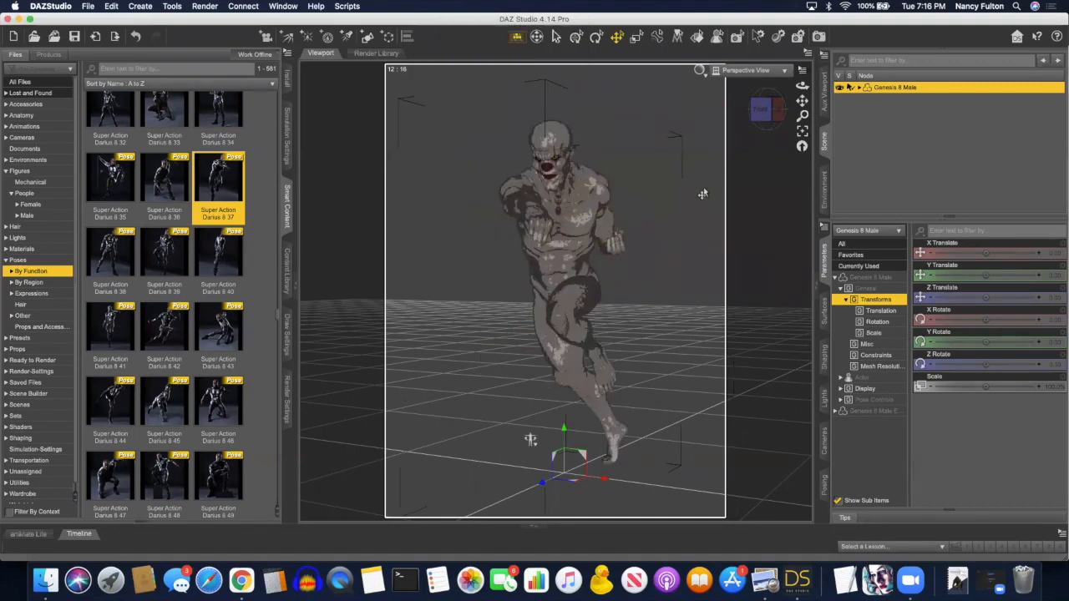
left_click(760, 113)
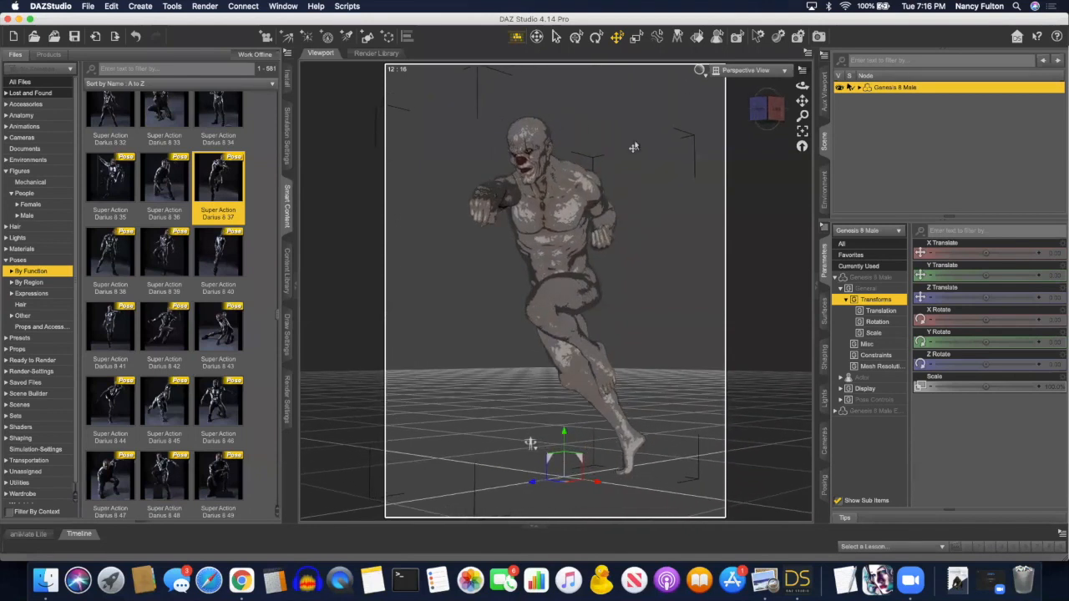
Apply the Super Action Darius 8 28 pose to the clown figure and view it from the front.
scroll(232, 326, "down", 1)
scroll(232, 326, "up", 3)
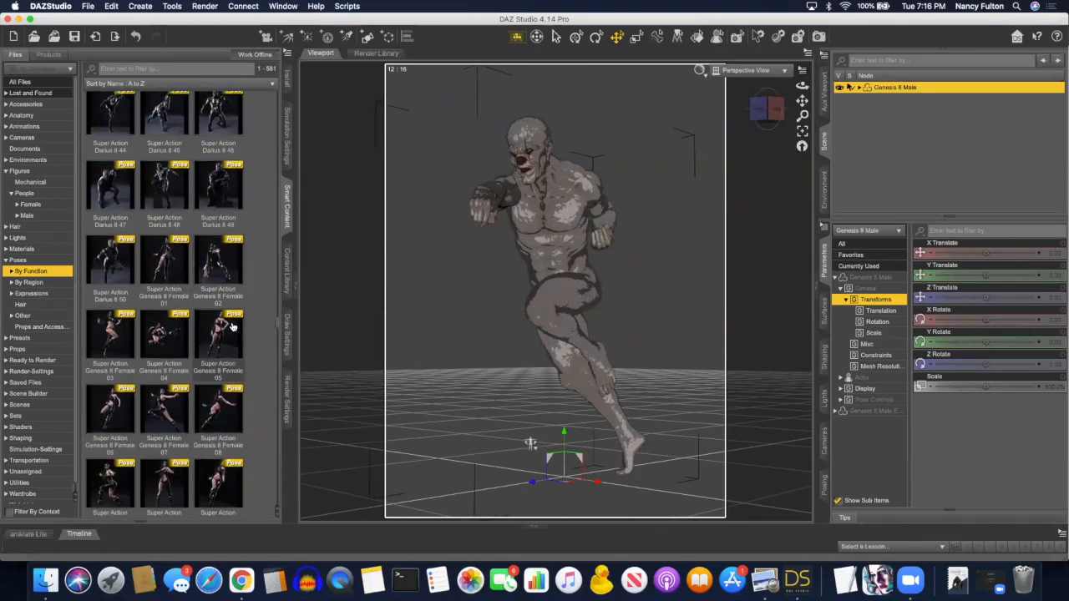
scroll(232, 327, "up", 5)
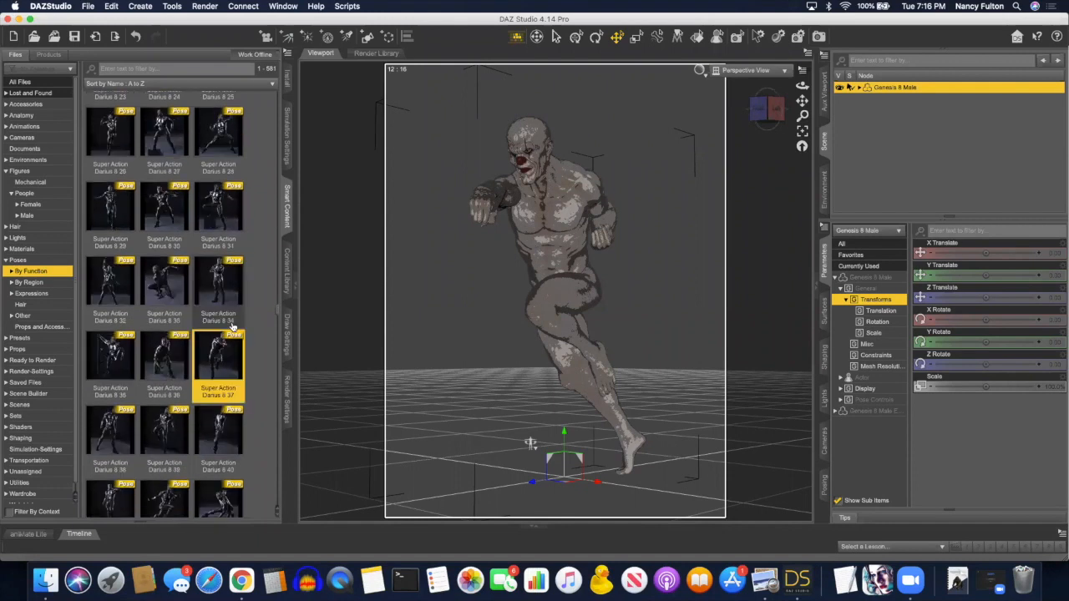
double_click(232, 284)
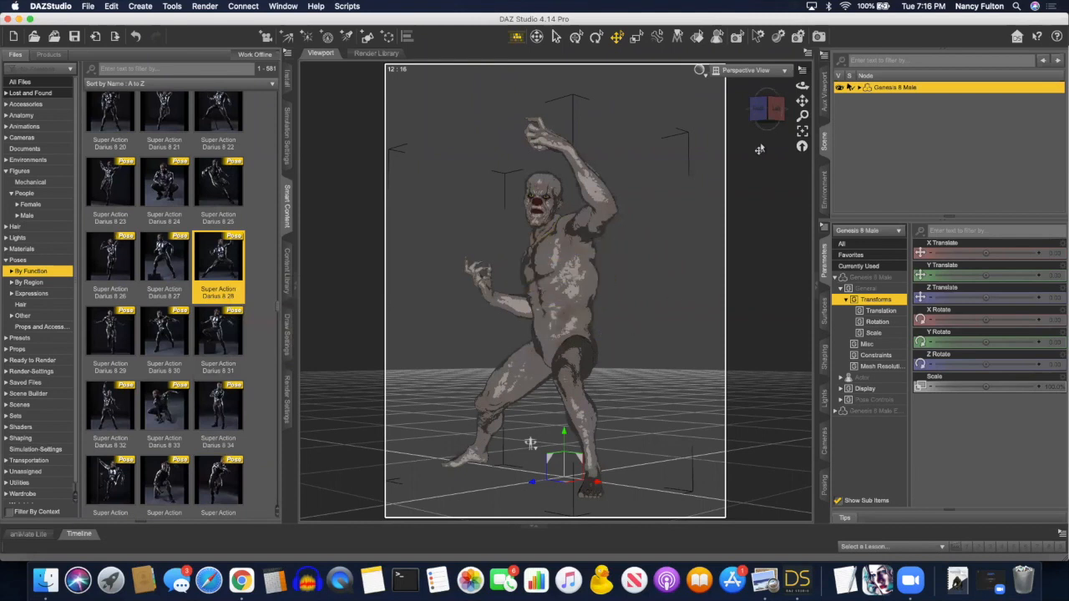
left_click_drag(762, 117, 801, 140)
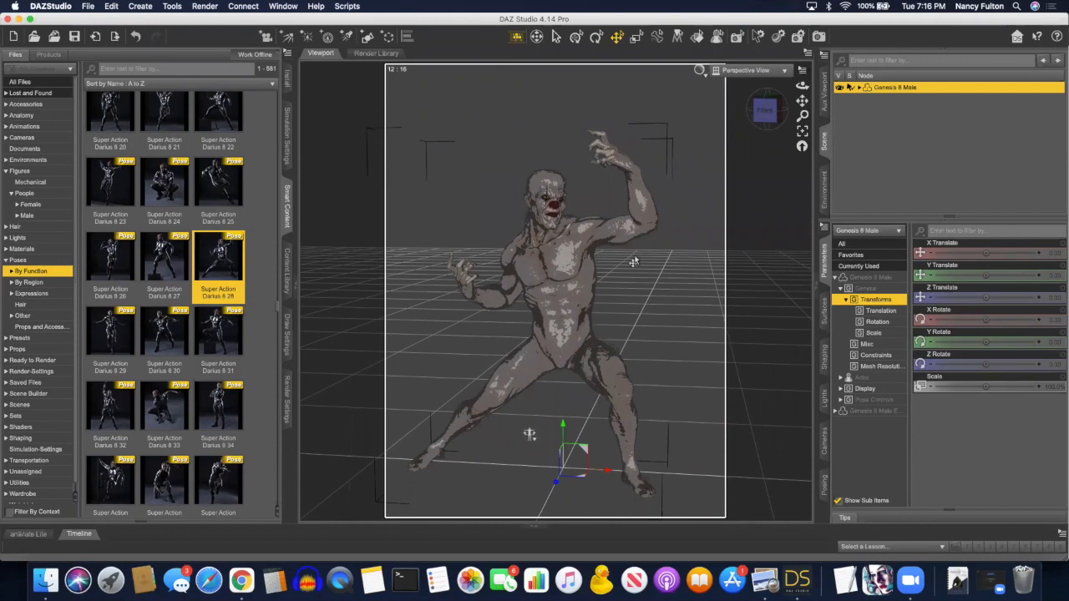
Adjust the clown's left forearm to a Bend of -53.19 and a Twist of 17.67.
left_click(628, 236)
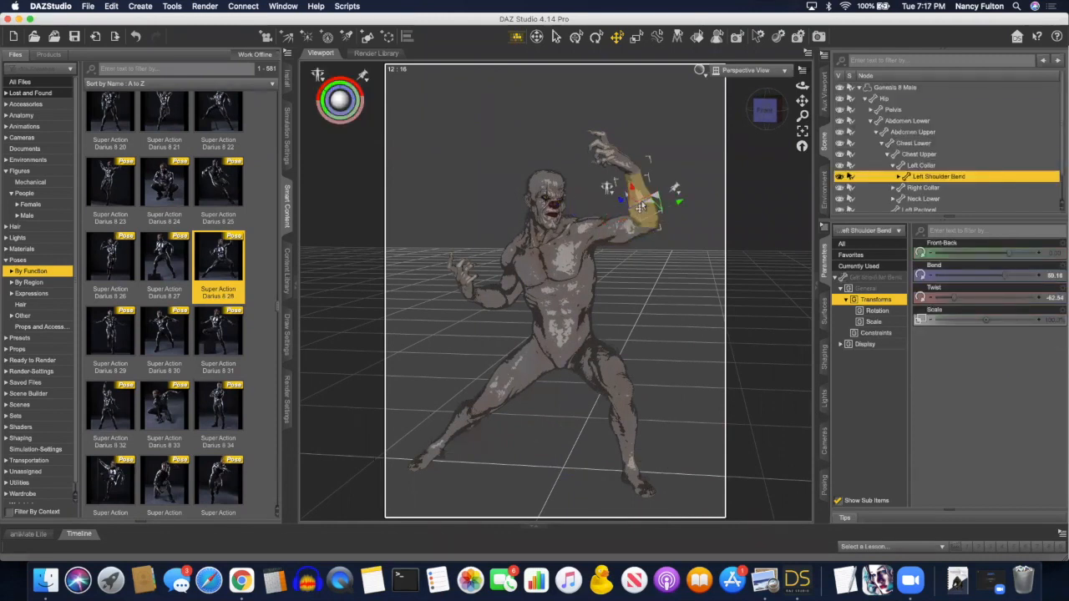
left_click(638, 204)
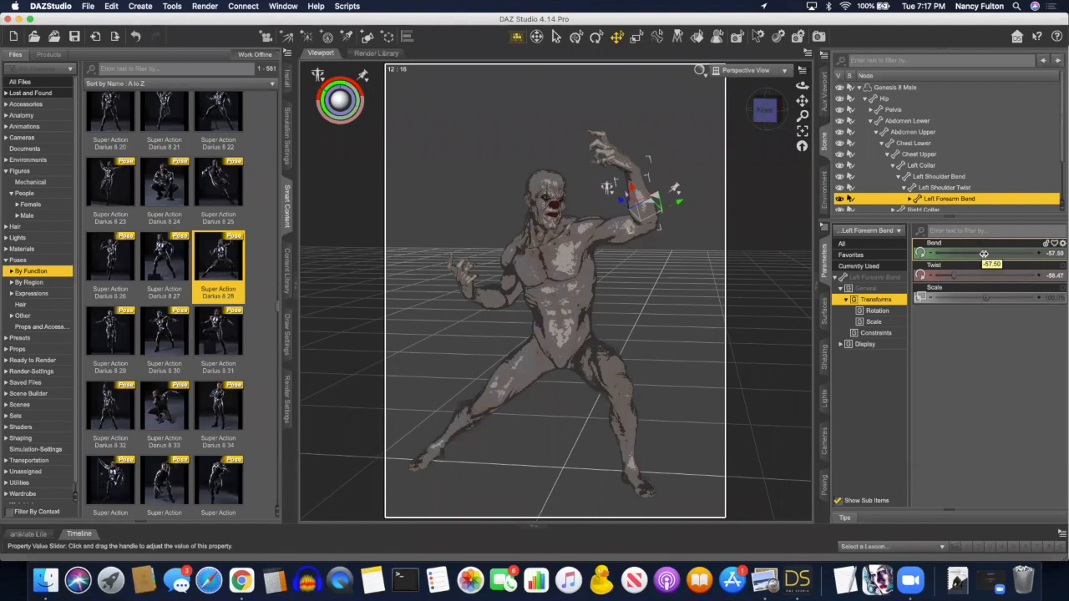
mouse_move(984, 253)
left_mouse_down()
mouse_move(969, 253)
mouse_move(991, 252)
mouse_move(978, 274)
mouse_move(1000, 266)
left_mouse_up()
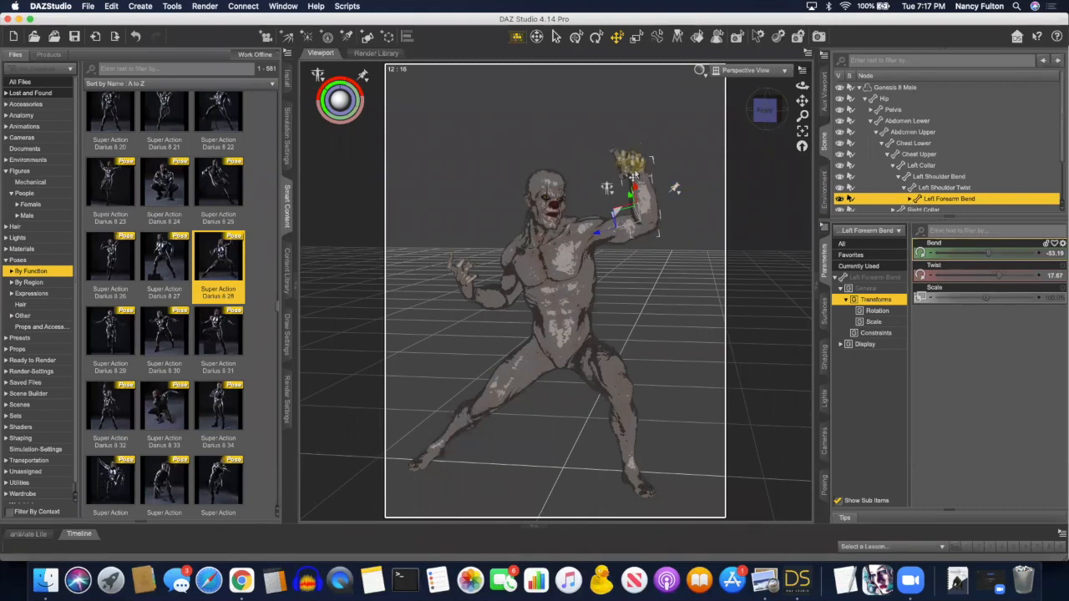
Set the left hand's Side-Side to -16.88 and Bend to 8.33, and twist the head to -5.87.
left_click(634, 175)
left_click_drag(946, 276, 989, 289)
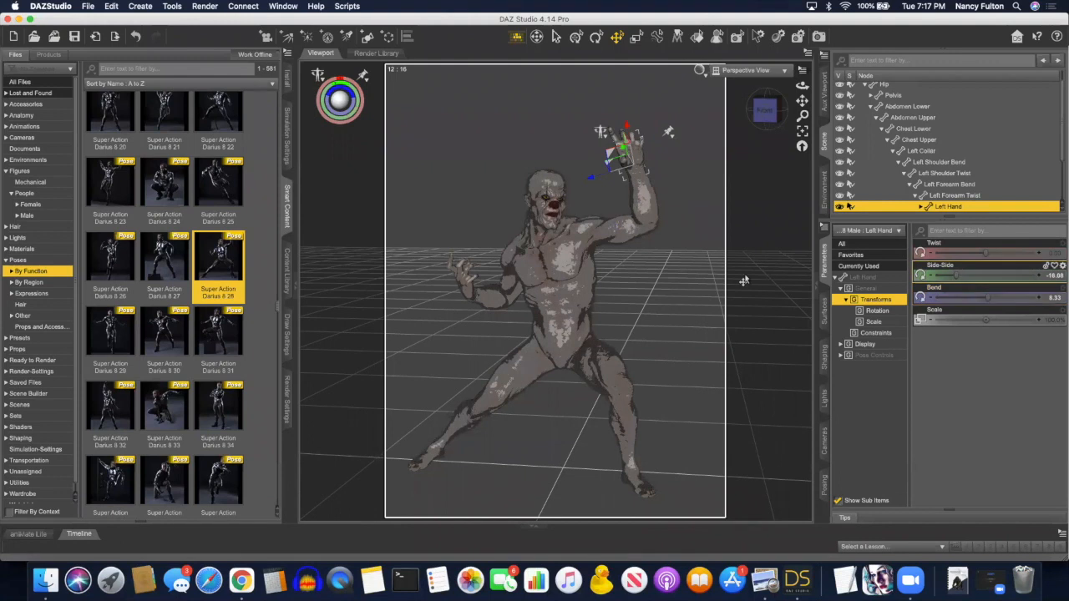
left_click(662, 281)
left_click(548, 196)
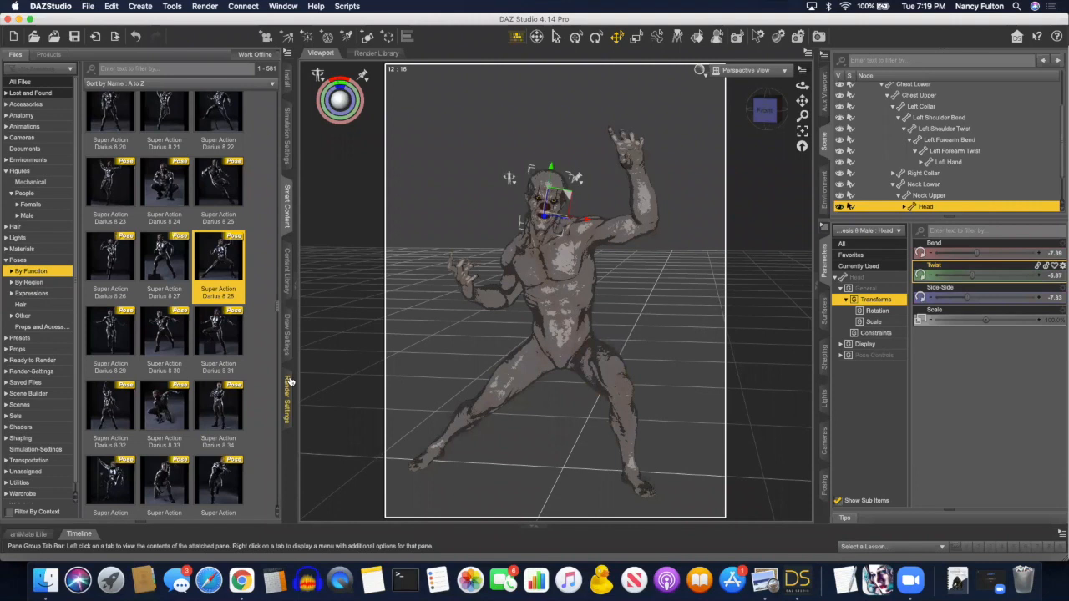
Bring up the Progressive Rendering options of the render settings.
left_click(206, 7)
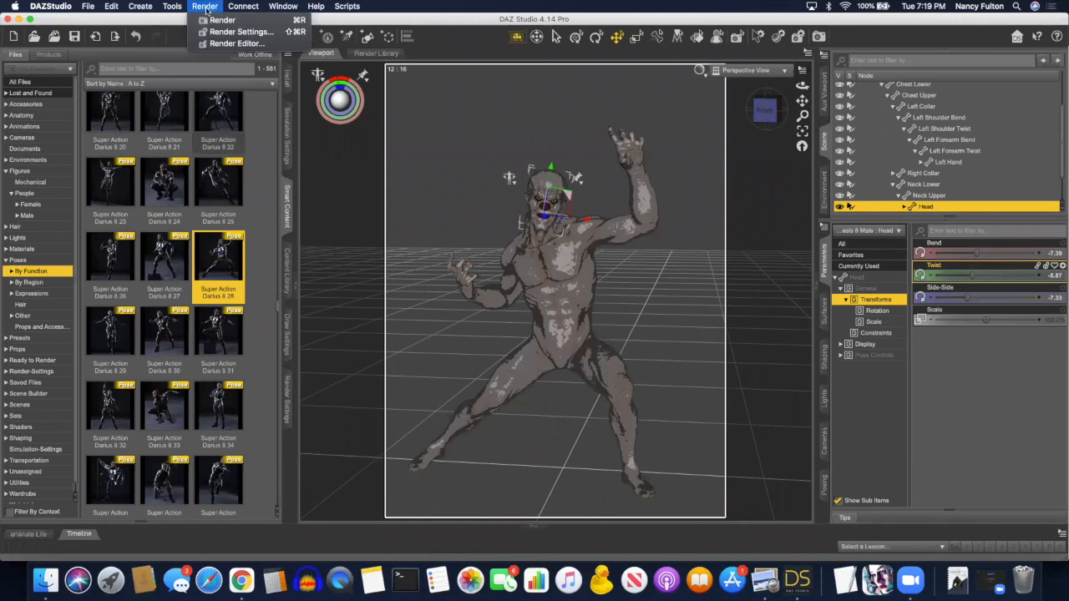
mouse_move(243, 6)
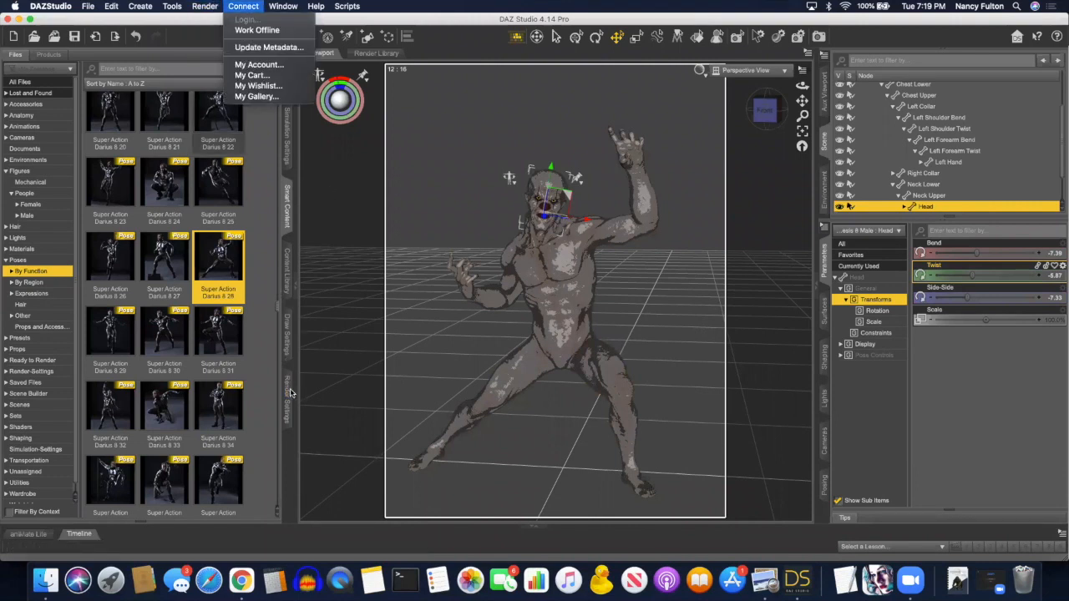
left_click(291, 432)
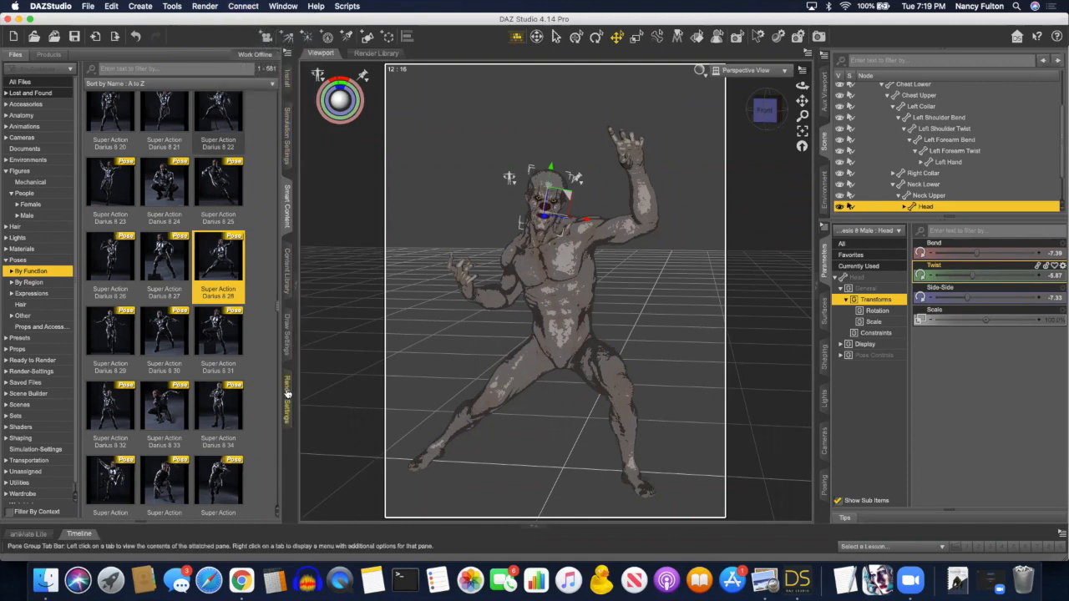
left_click(287, 393)
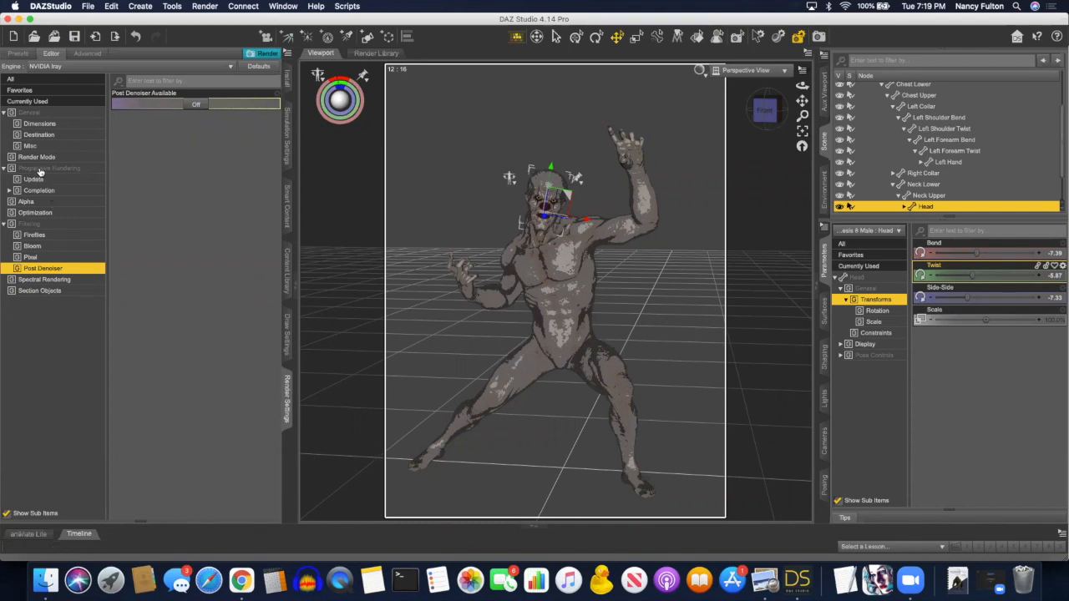
left_click(39, 170)
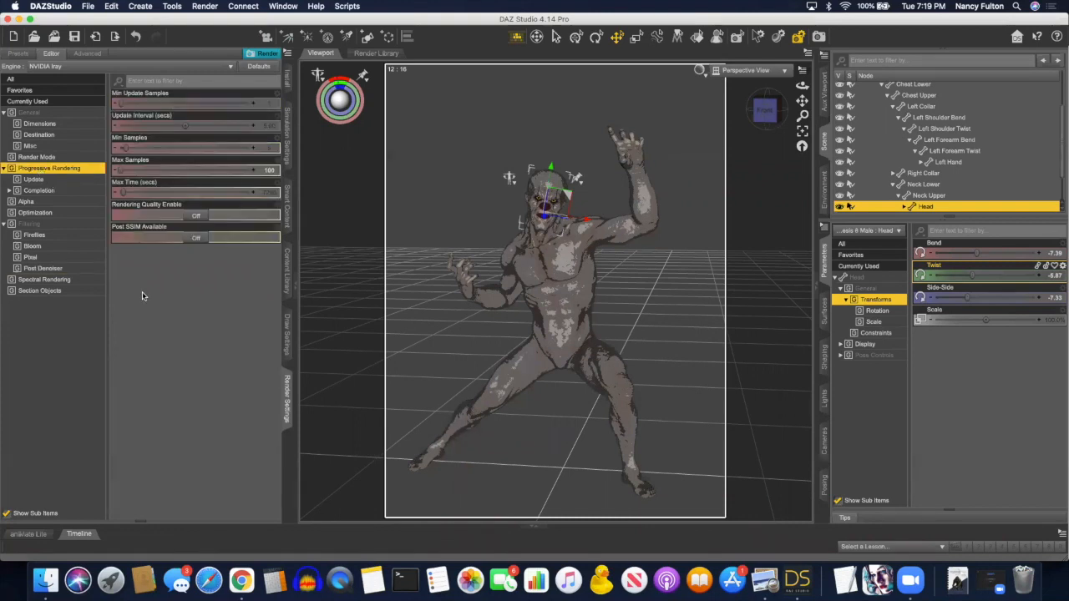
Switch Rendering Quality Enable on and back off, and review the Max Time and Max Samples limits.
left_click(195, 218)
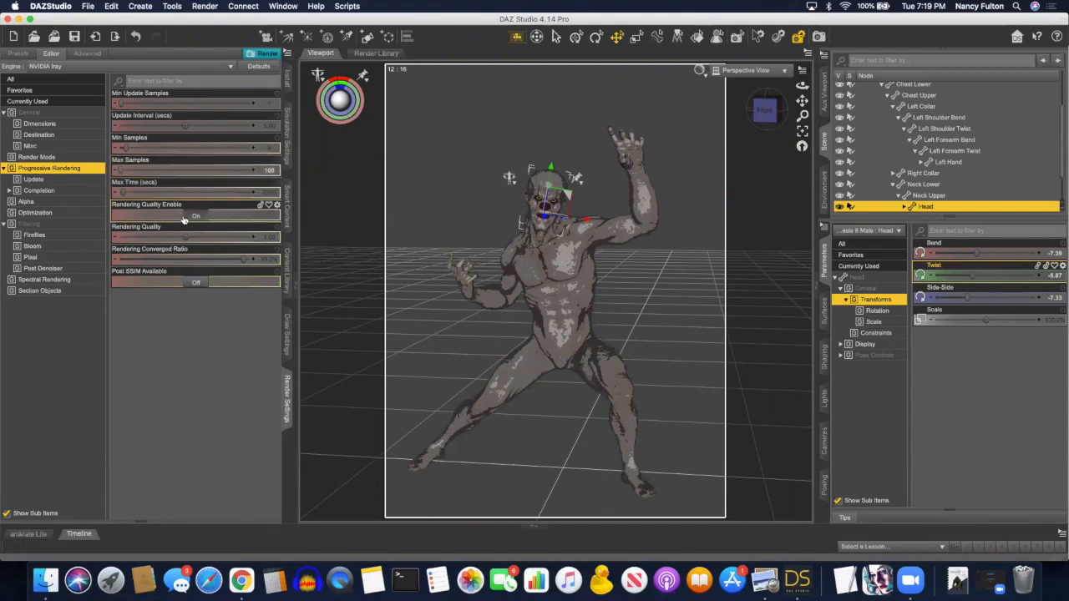
left_click(260, 216)
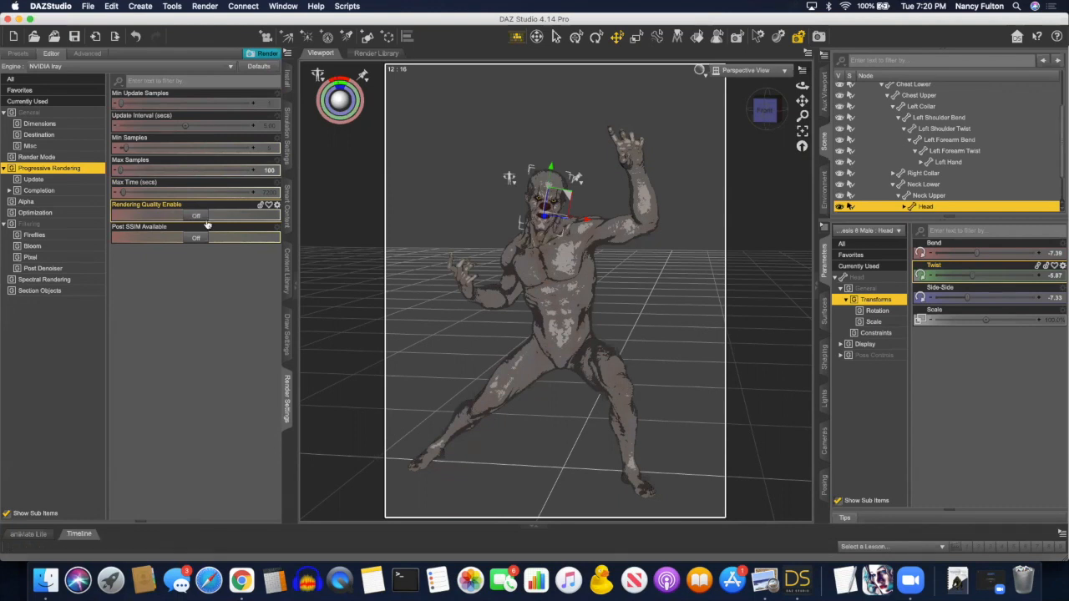
mouse_move(282, 199)
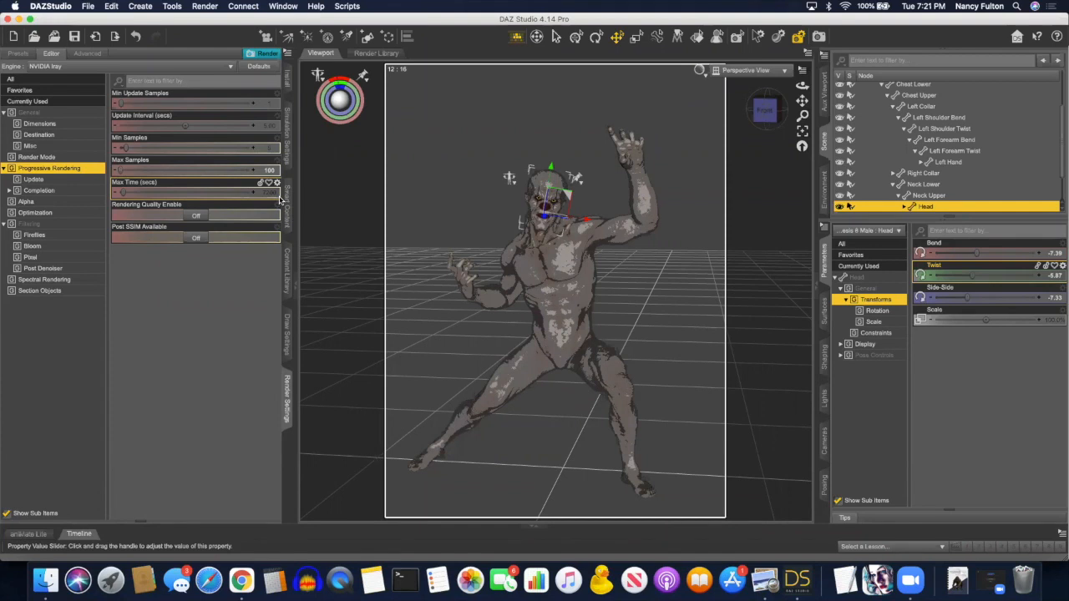
mouse_move(269, 173)
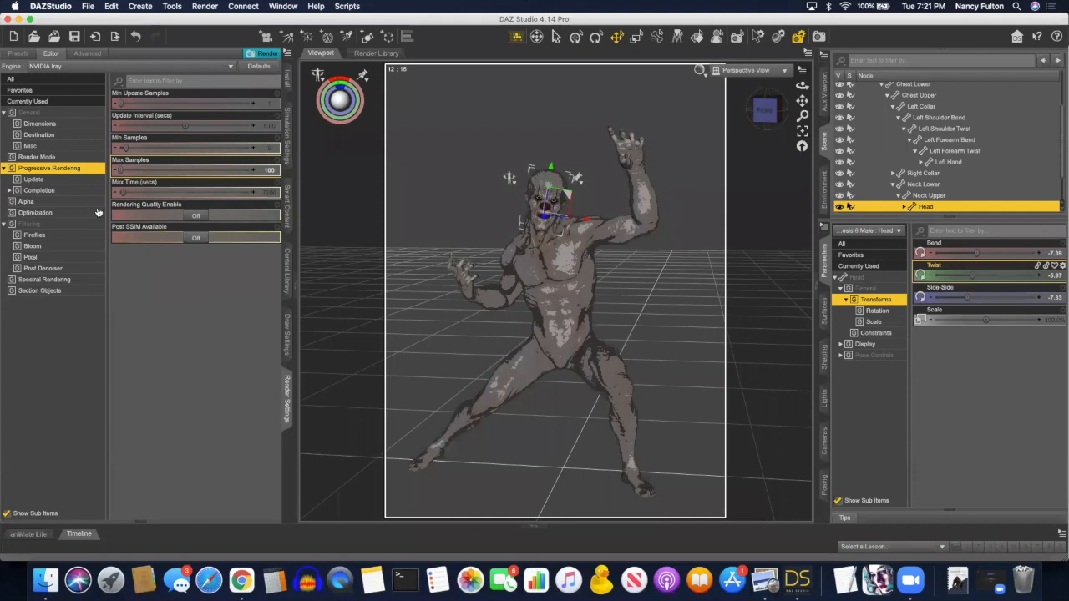
Set the render's pixel width to 975 in the General render settings.
left_click(37, 112)
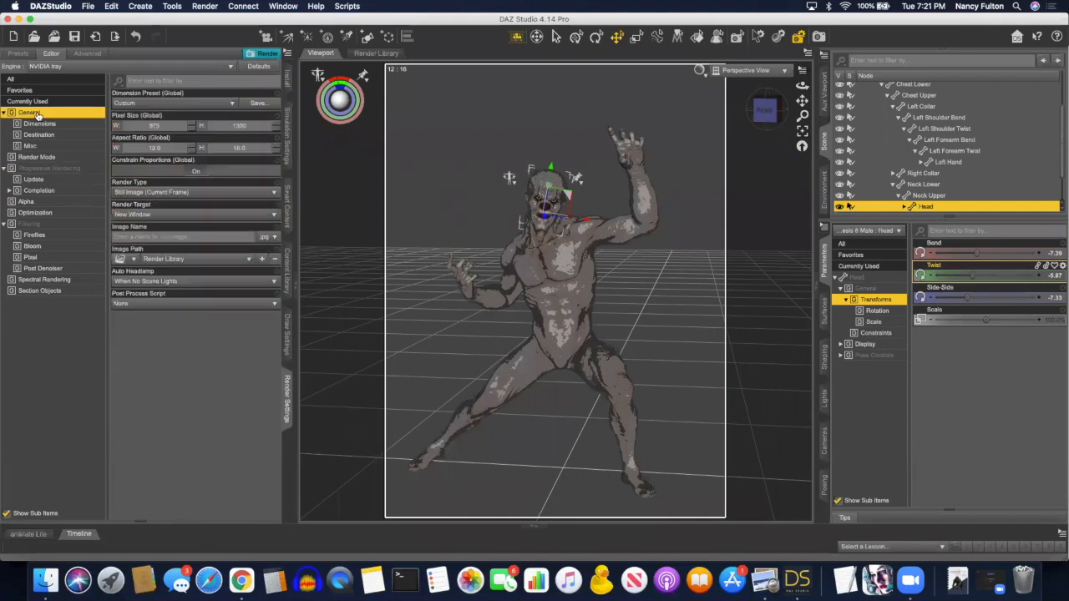
double_click(154, 125)
type("875")
key("Return")
left_click(253, 126)
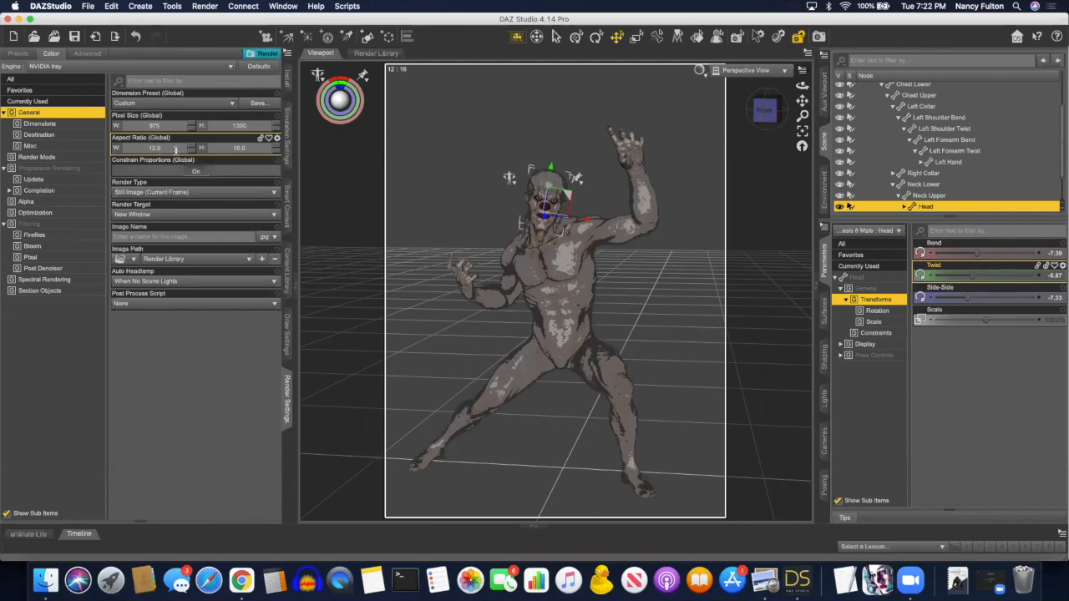
Make the render frame square by setting the aspect ratio height to 12.
double_click(241, 148)
type("12")
key("Return")
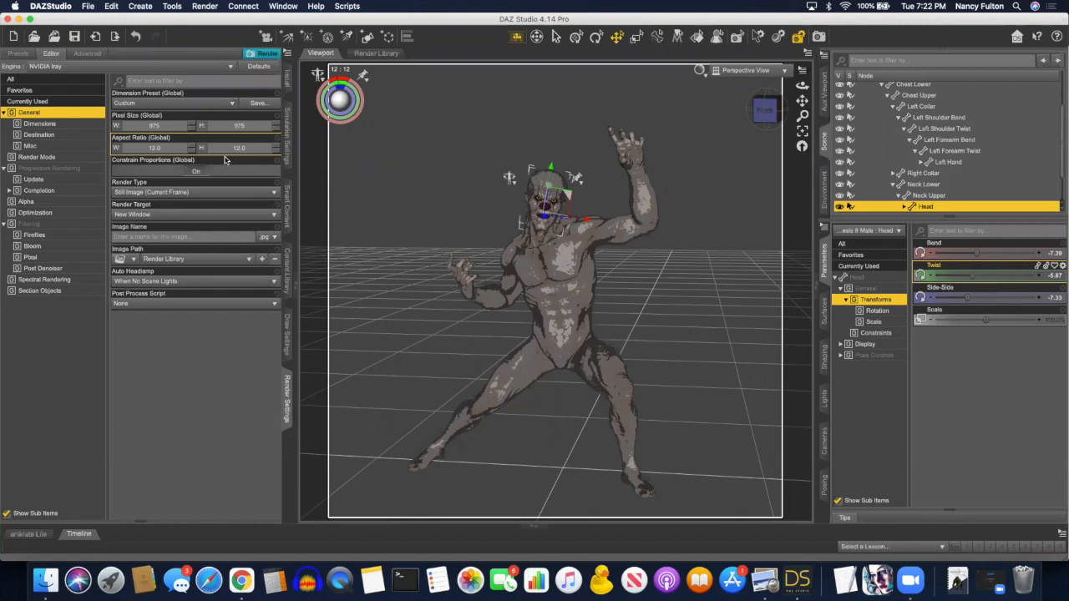
left_click(177, 150)
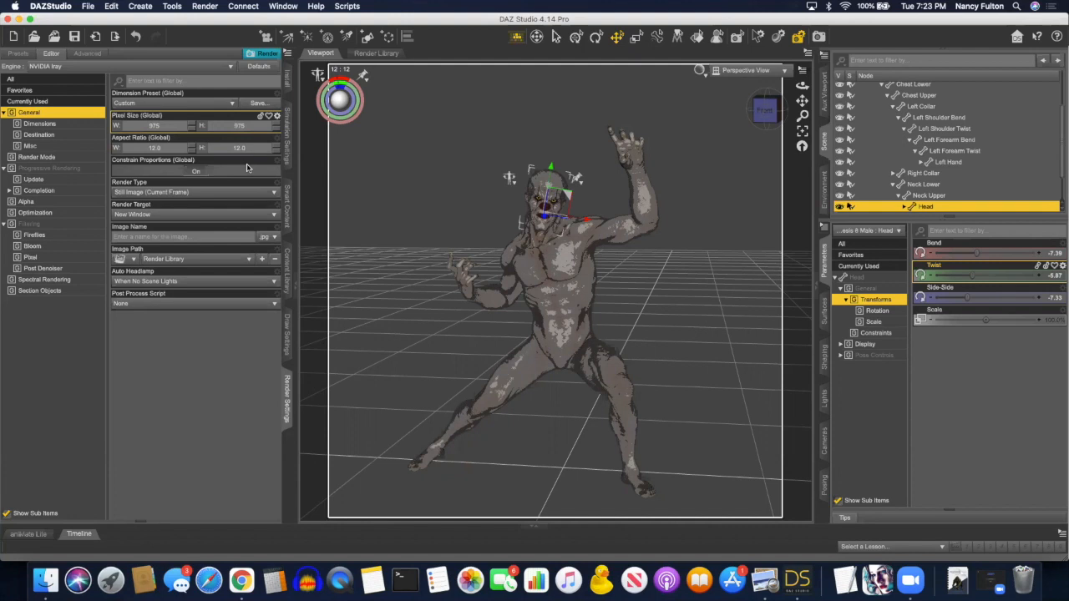
Frame the clown closer in the square render area with nothing selected, and return to the Progressive Rendering options.
scroll(448, 260, "up", 4)
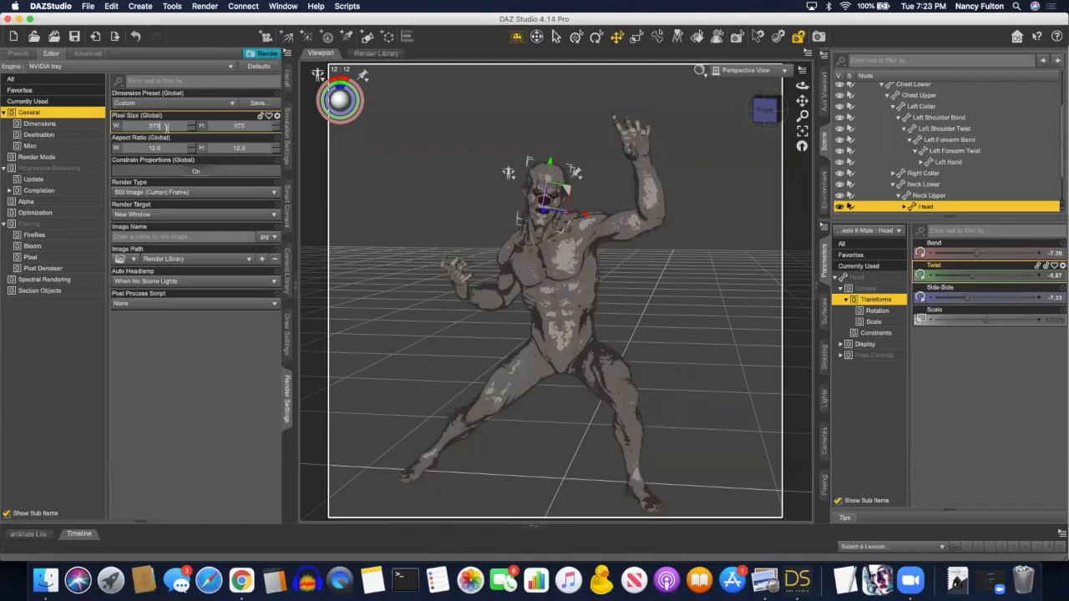
left_click(462, 307)
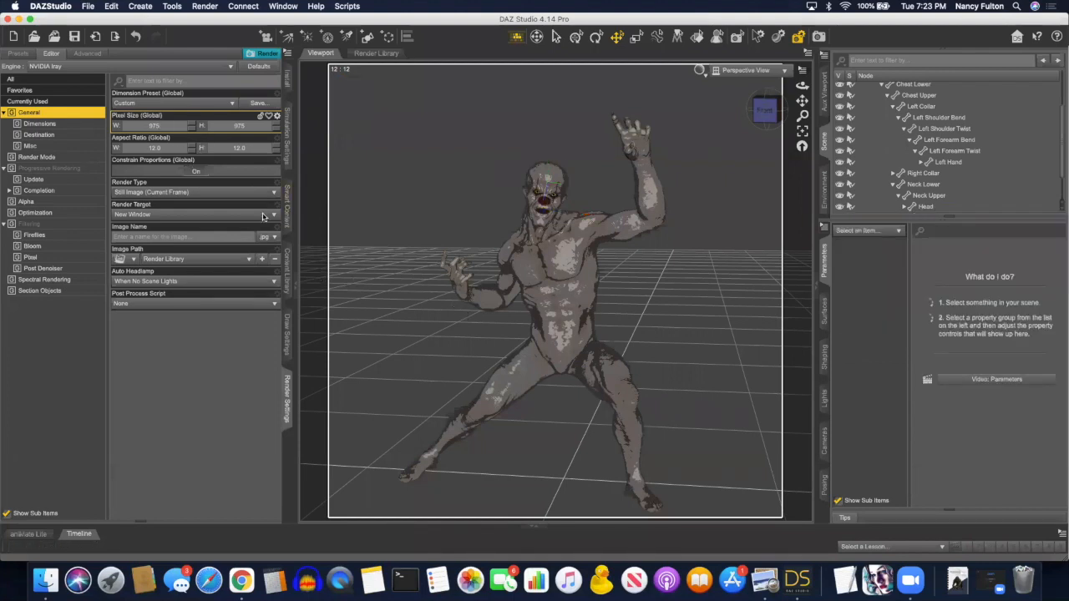
left_click(47, 169)
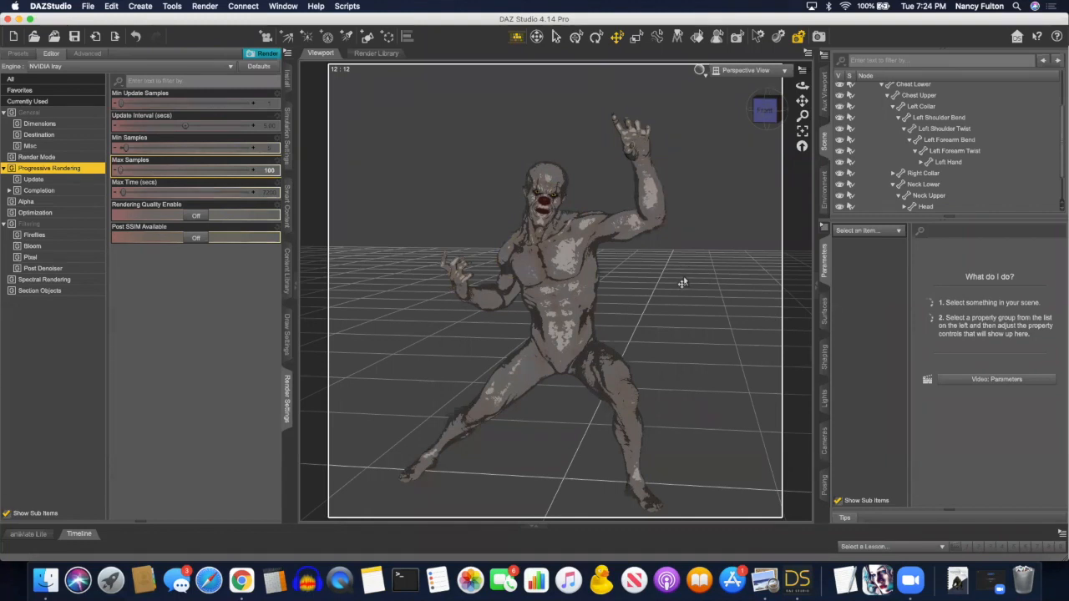
Create a new spotlight from the Top View of the clown, applying the active viewport transforms.
left_click(744, 73)
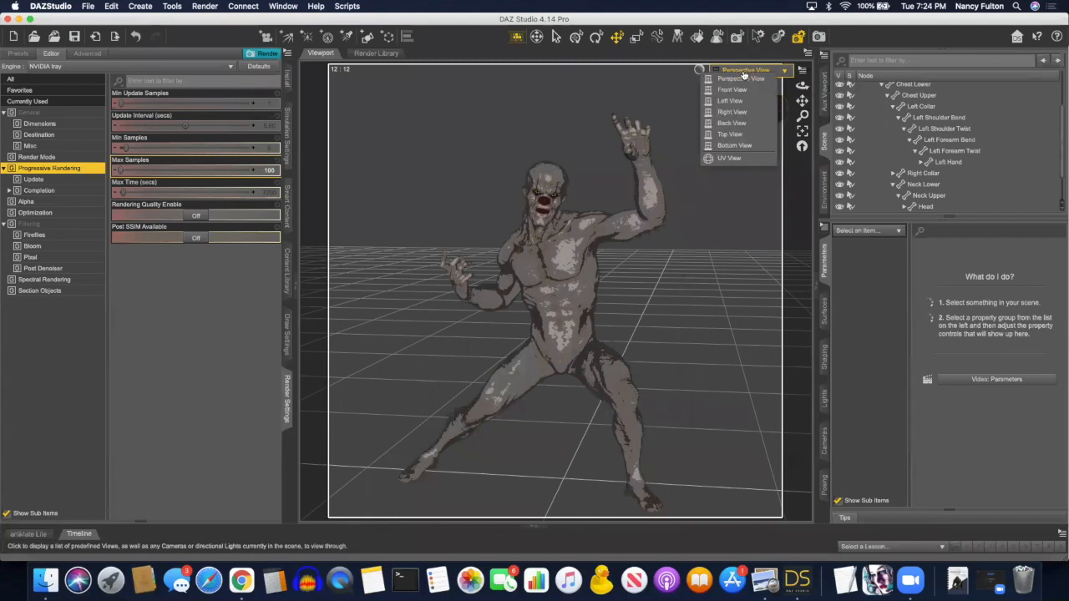
left_click(739, 92)
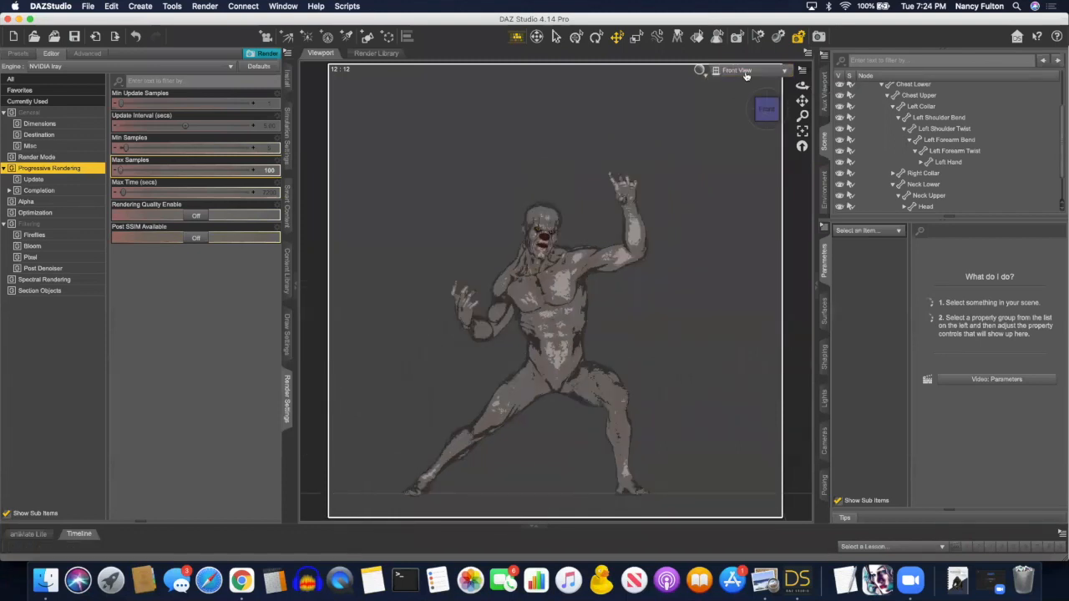
left_click(747, 73)
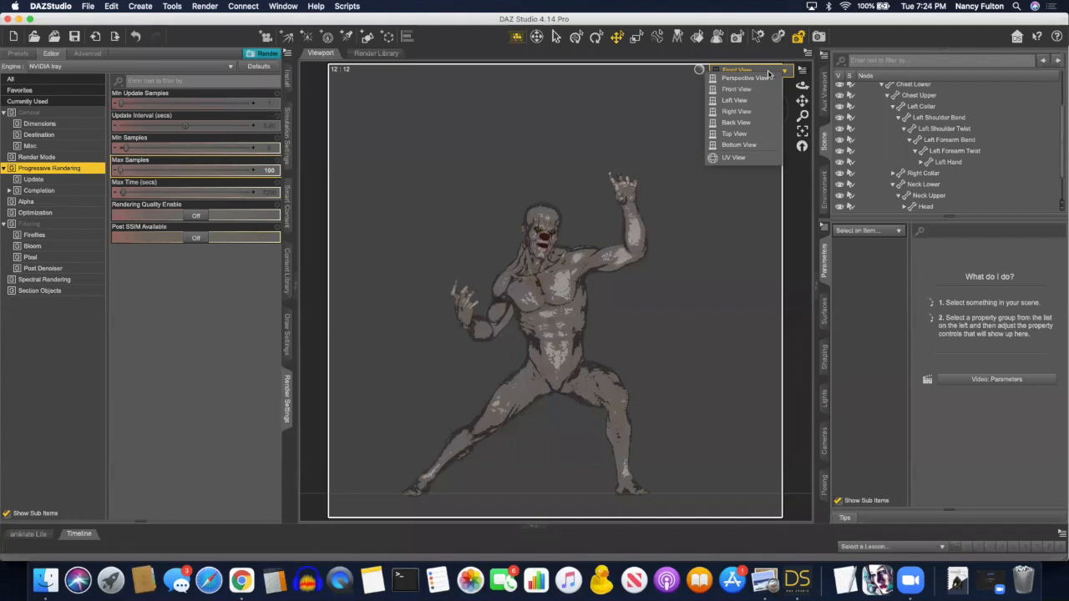
left_click(747, 134)
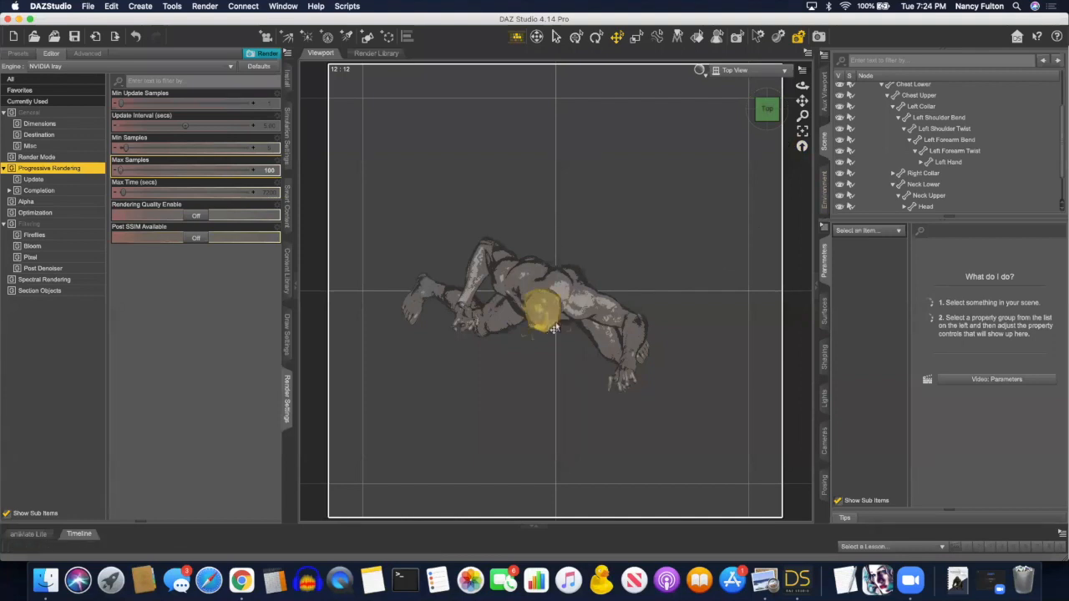
left_click(139, 7)
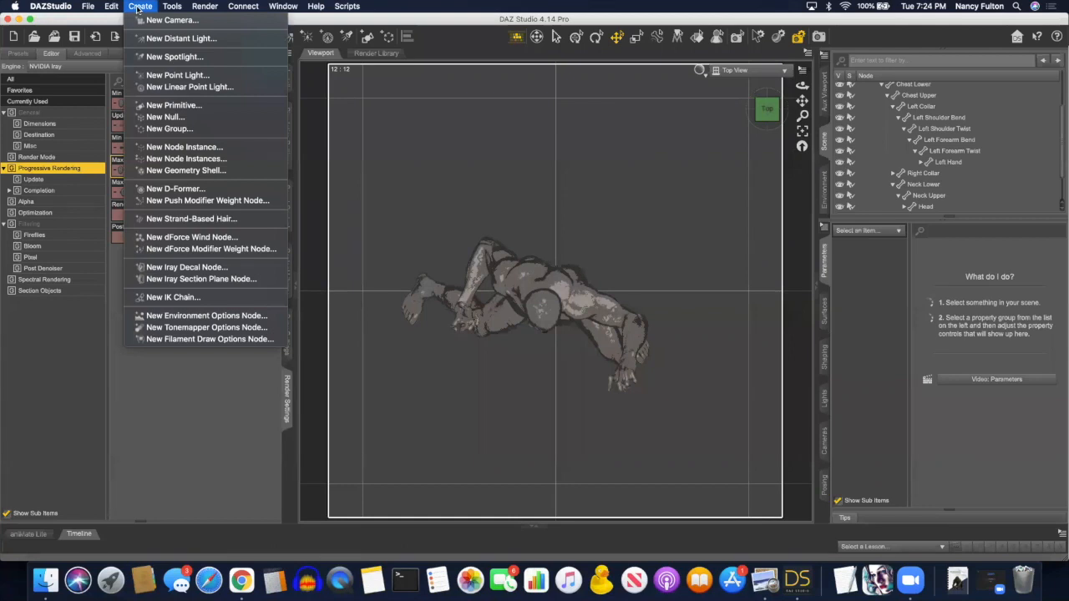
left_click(168, 56)
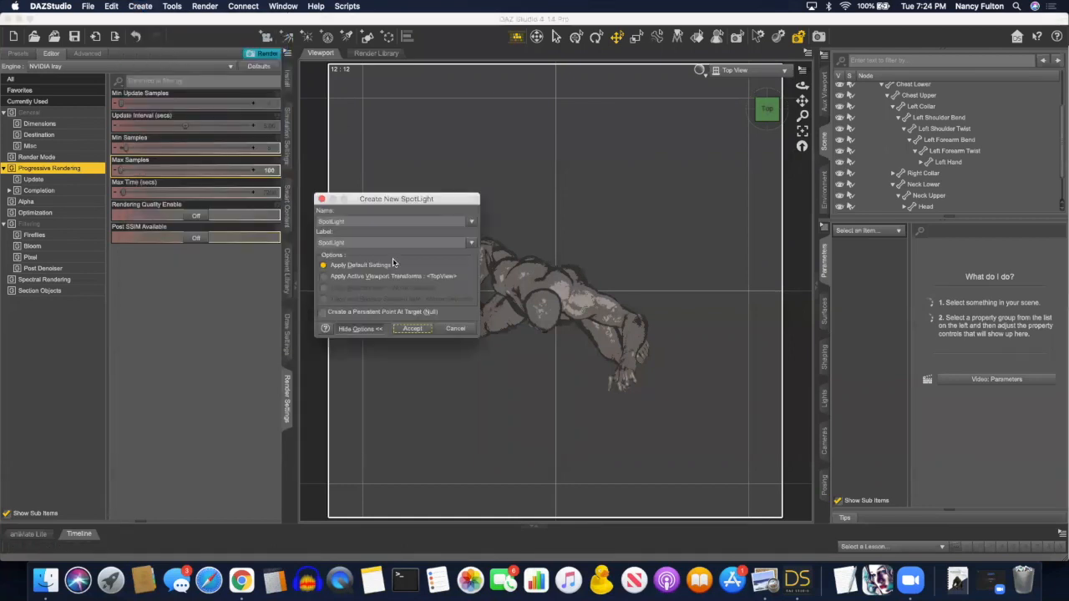
left_click(333, 280)
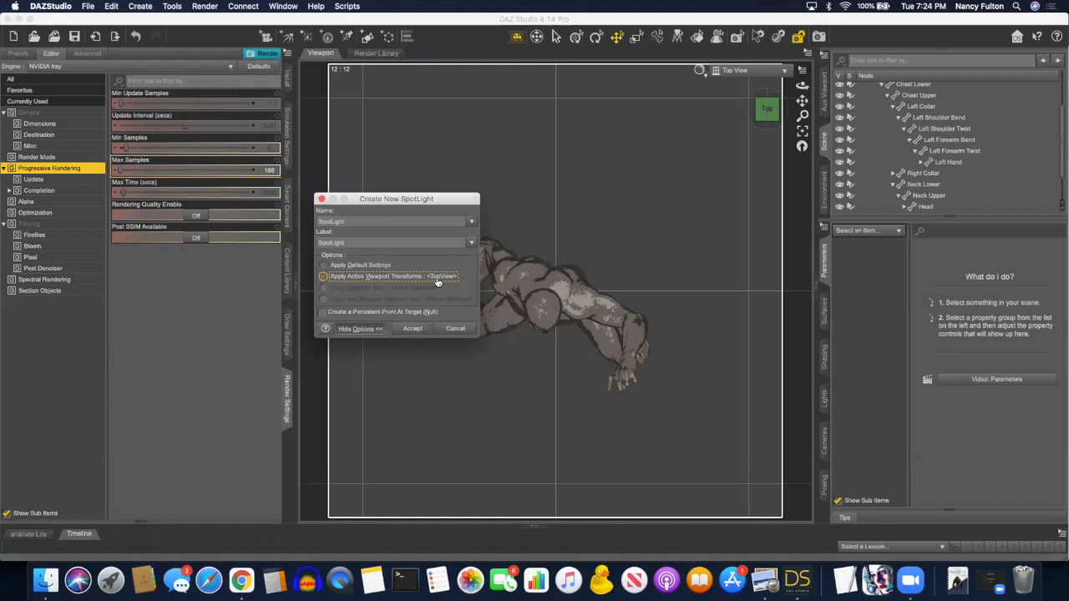
left_click(412, 329)
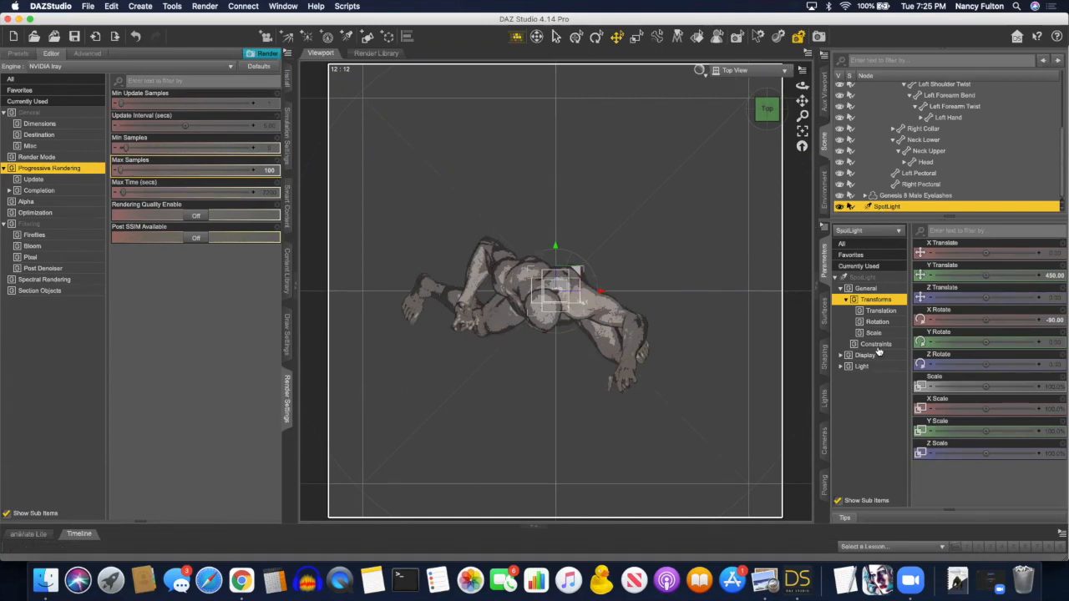
Narrow the overhead spotlight's spread angle to about 27.37 and deselect the light.
left_click(863, 367)
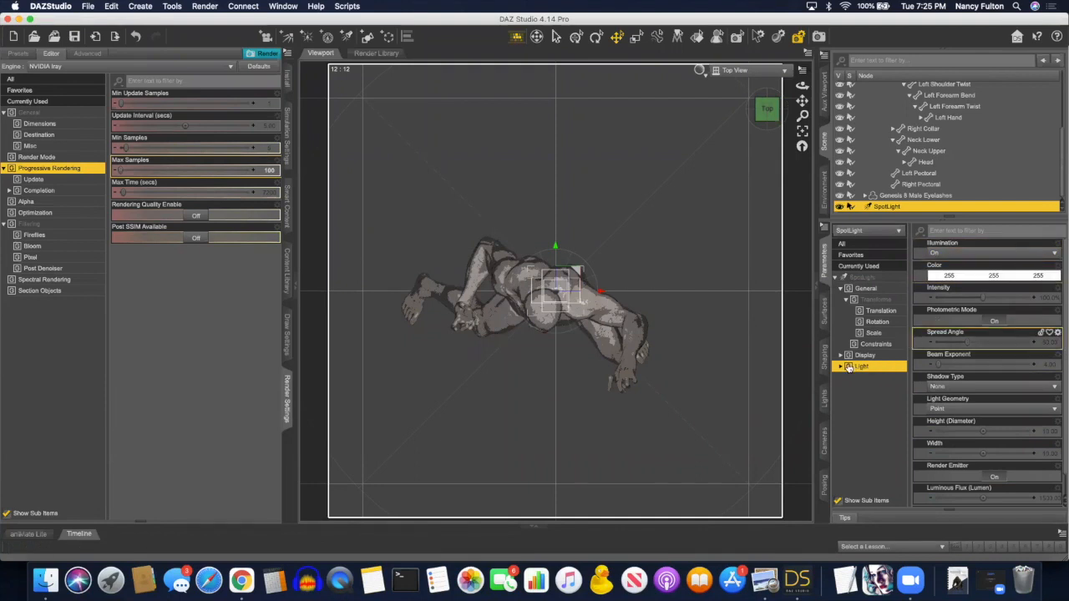
scroll(968, 420, "down", 1)
scroll(969, 420, "up", 1)
scroll(968, 420, "down", 1)
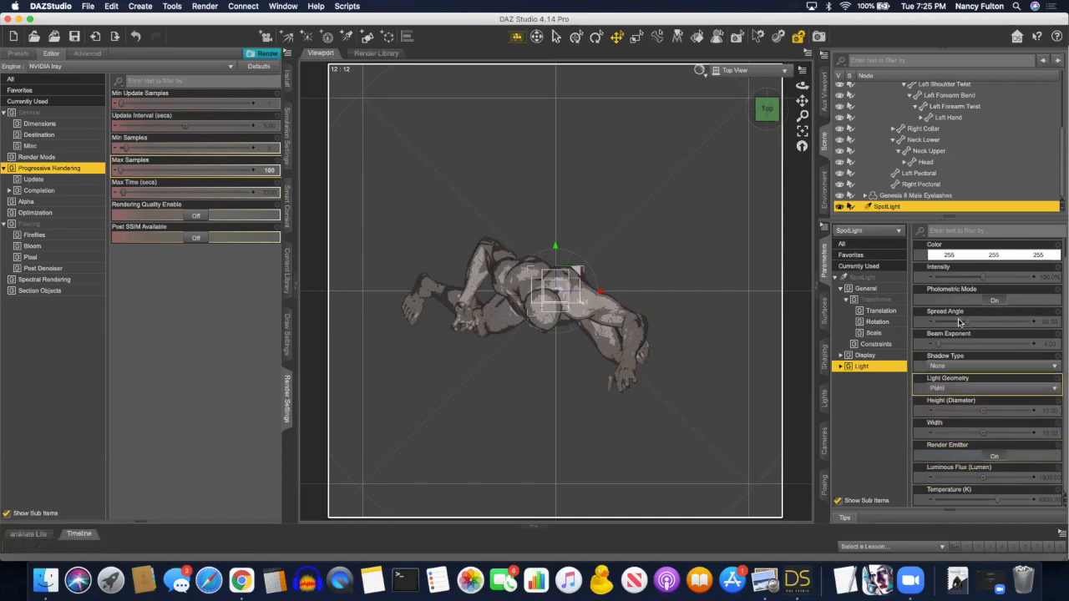
mouse_move(966, 321)
left_mouse_down()
mouse_move(998, 320)
mouse_move(937, 317)
mouse_move(949, 317)
left_mouse_up()
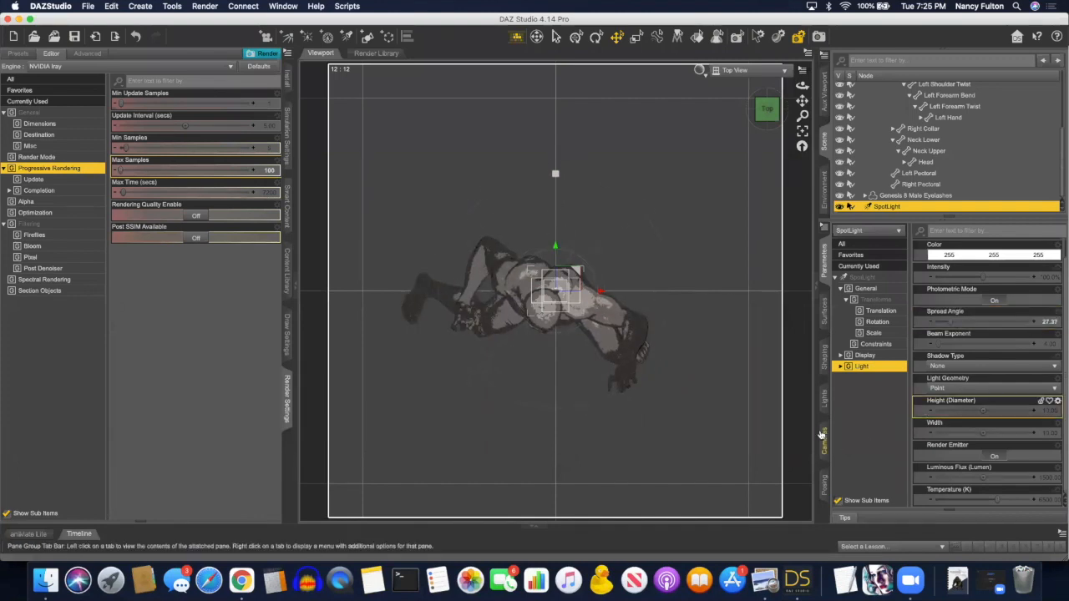
left_click(677, 334)
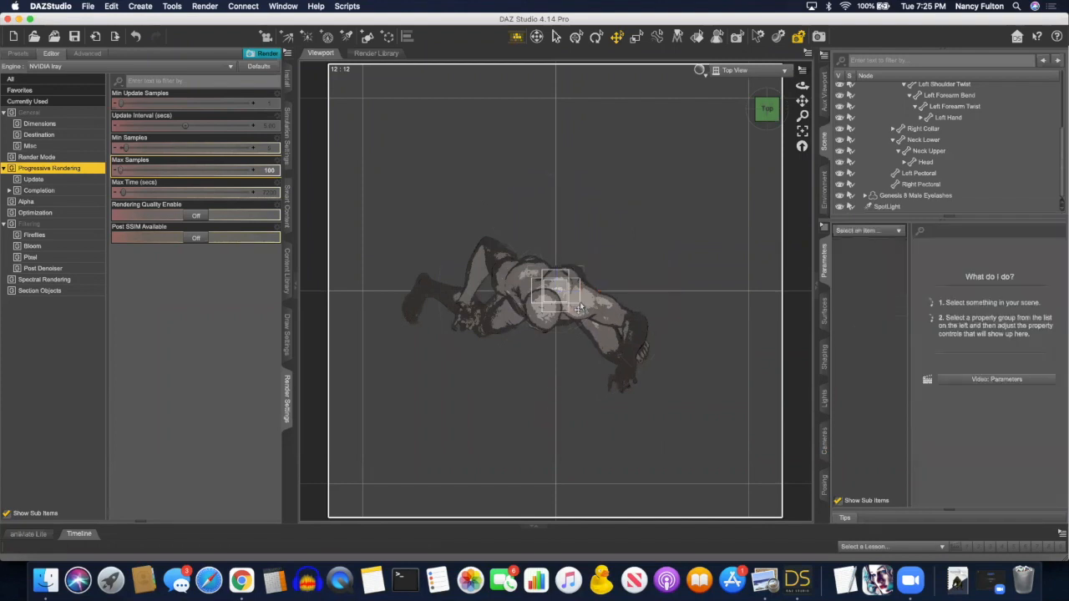
Change the overhead spotlight's light color to red (252, 28, 45).
left_click(887, 206)
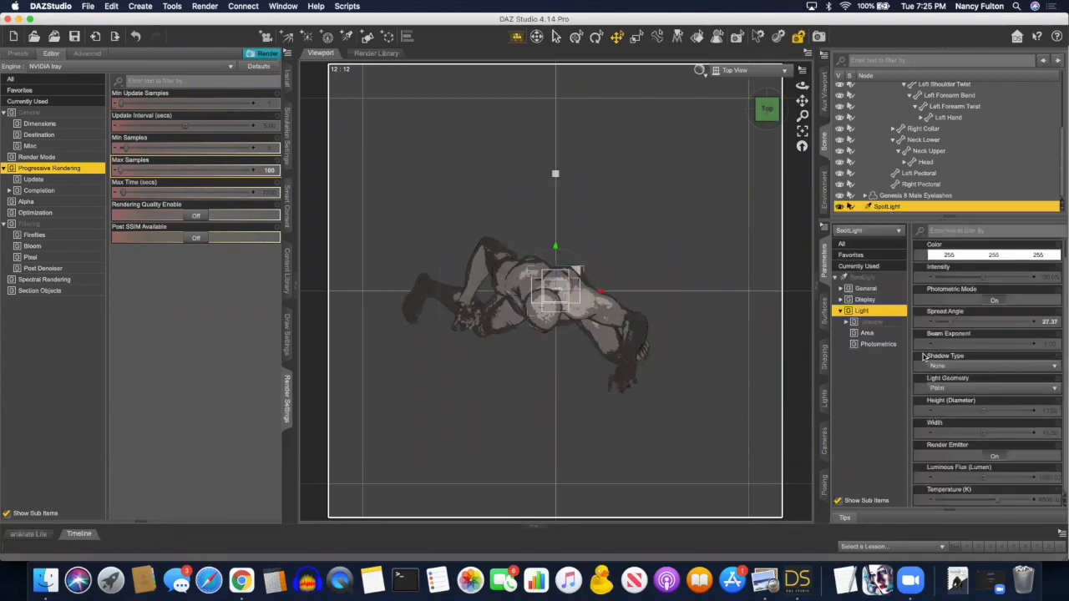
left_click(974, 255)
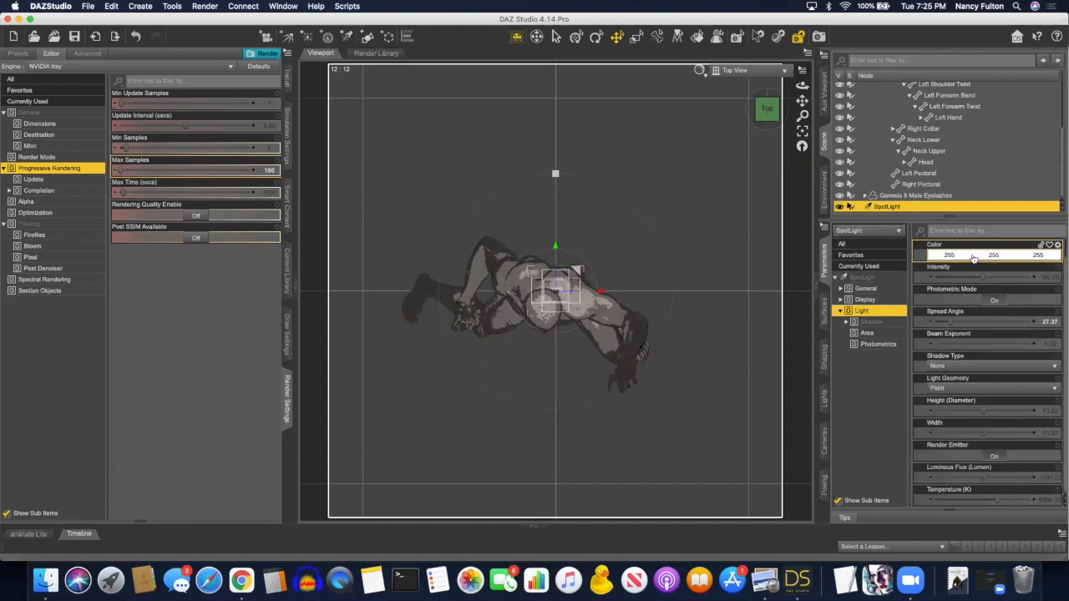
left_click(249, 406)
left_click(240, 516)
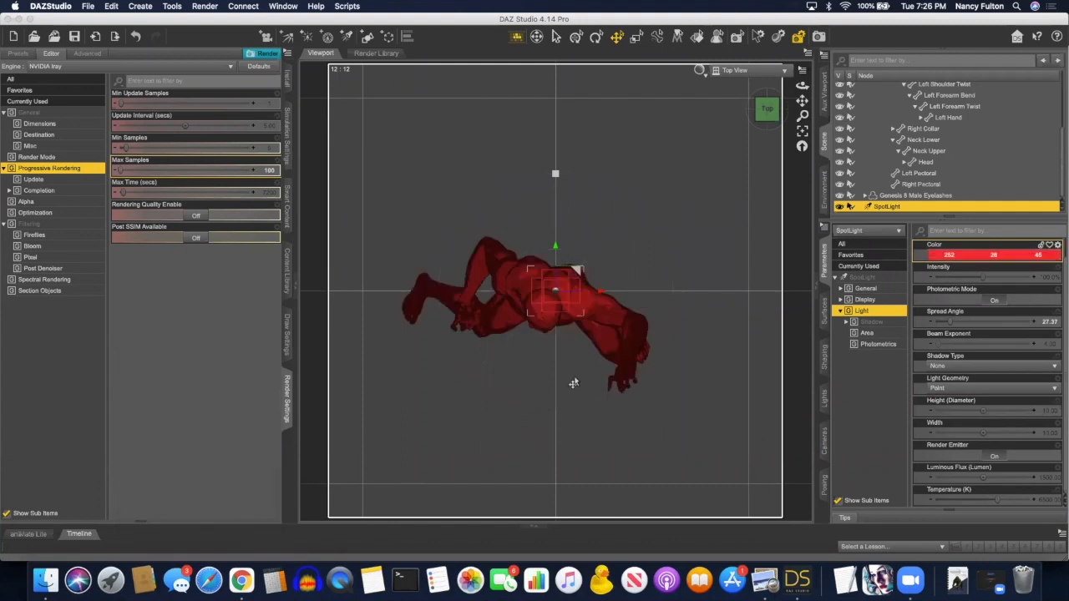
Create a second spotlight from the Front View, applying the active viewport transforms.
left_click(735, 70)
left_click(733, 86)
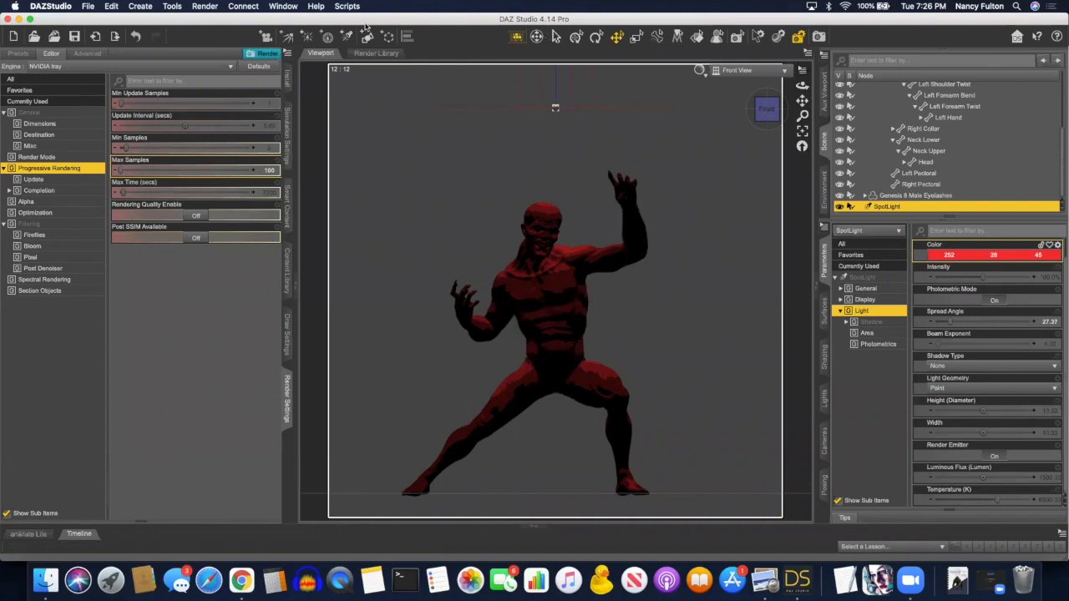
left_click(140, 6)
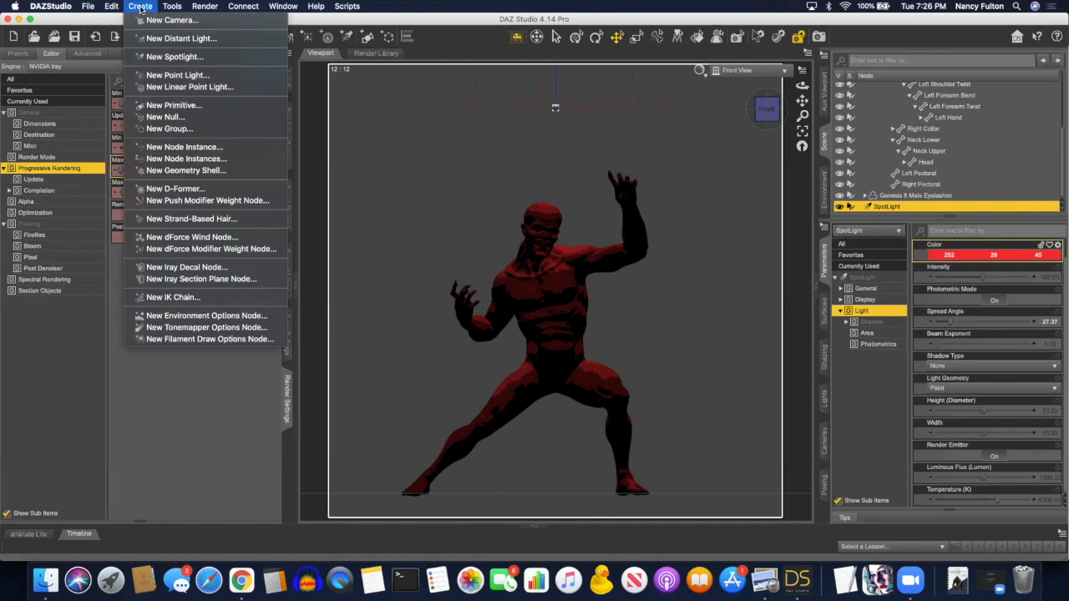
left_click(163, 57)
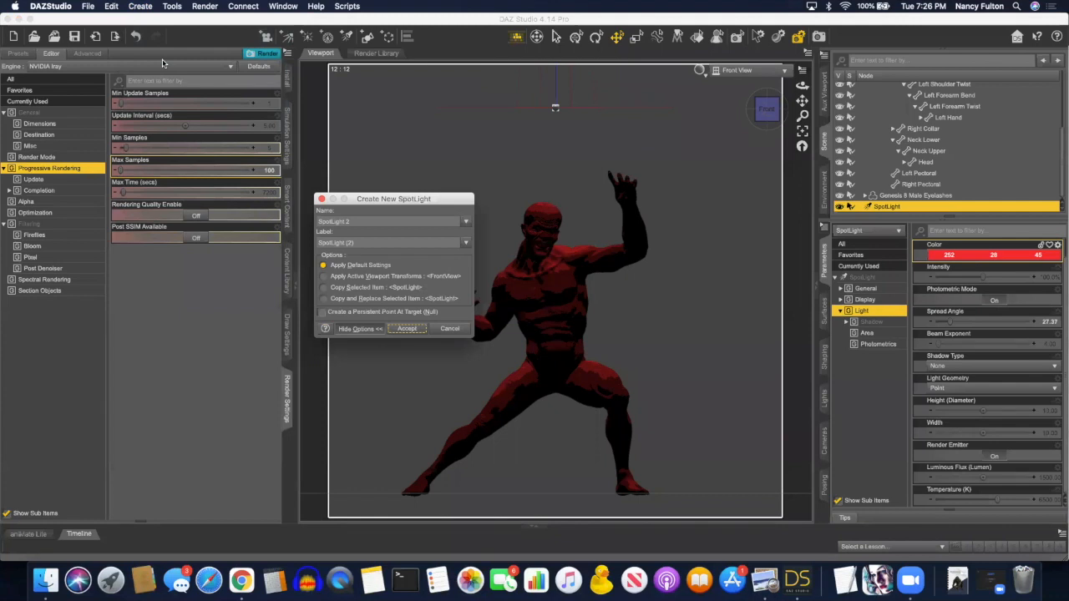
left_click(324, 277)
left_click(408, 330)
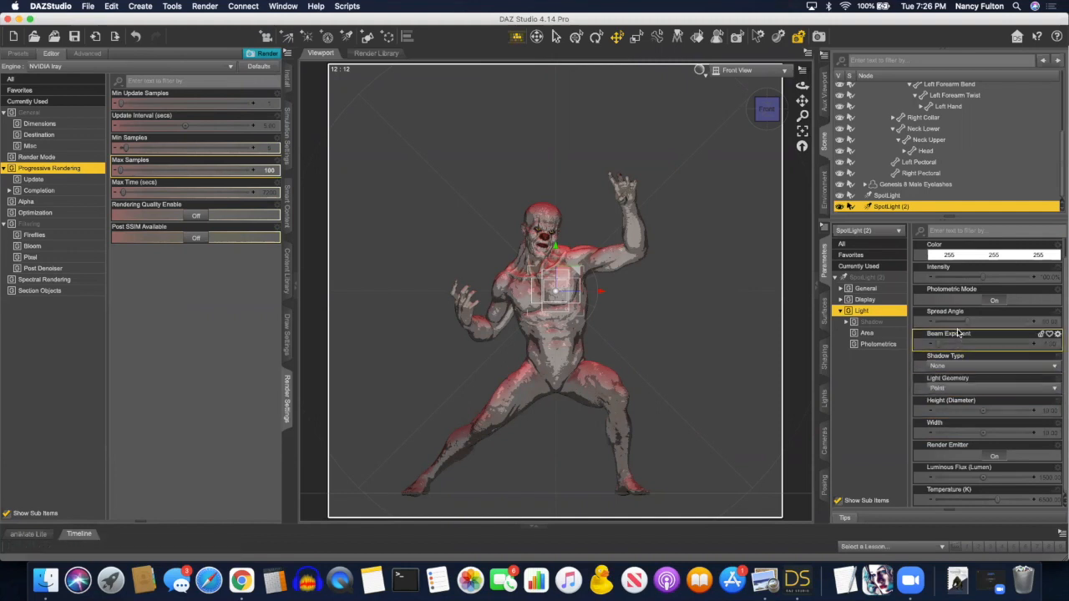
Narrow the front spotlight's spread angle to about 33.68 and set its luminous flux to 5000 lumens.
mouse_move(972, 323)
left_mouse_down()
mouse_move(1024, 324)
mouse_move(935, 332)
mouse_move(954, 325)
left_mouse_up()
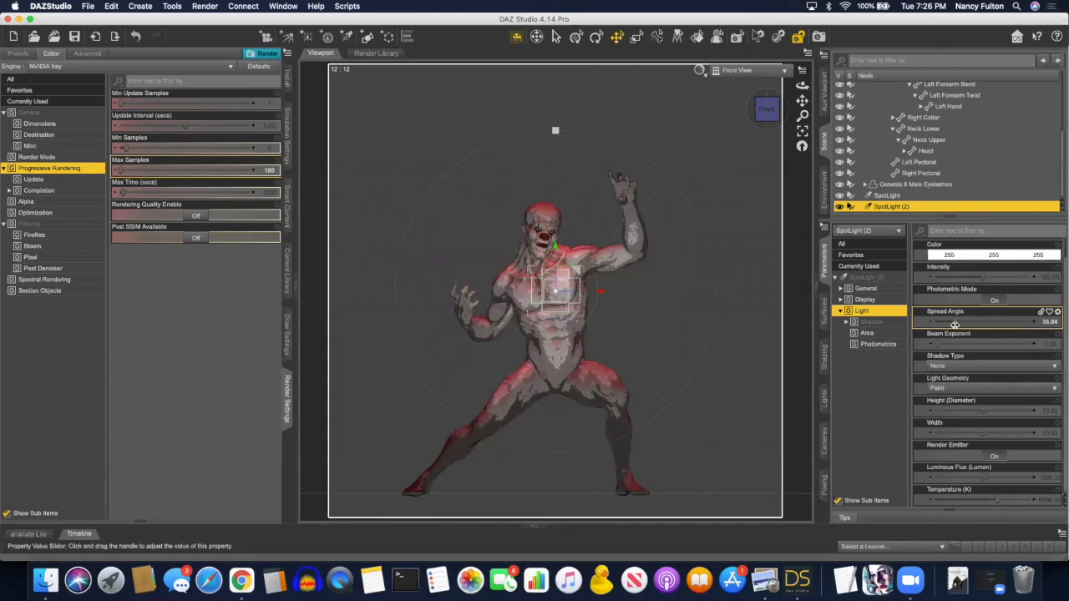
left_click_drag(954, 325, 950, 325)
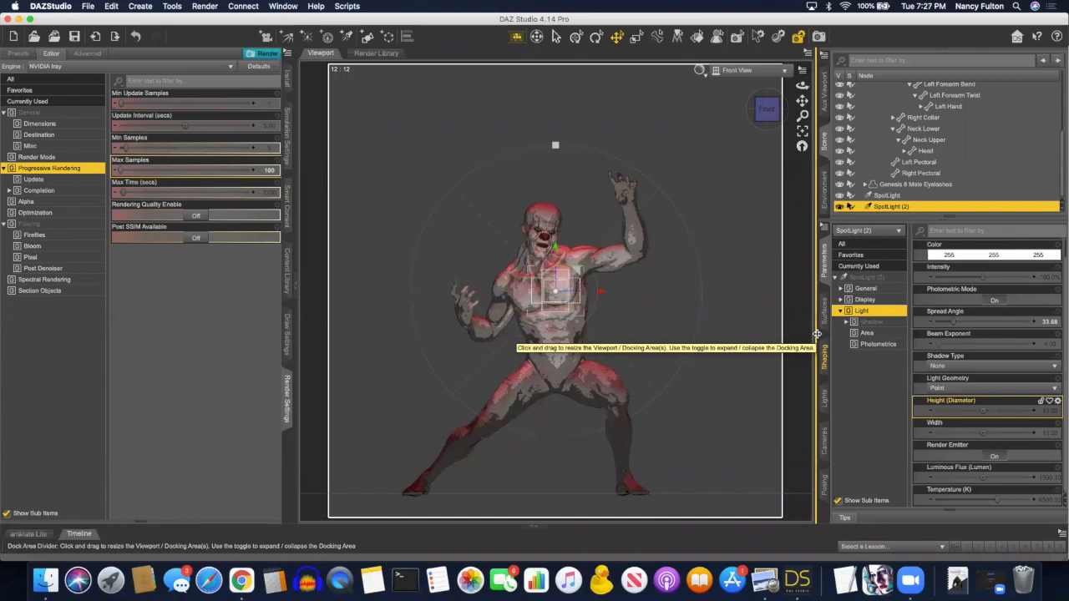
left_click(863, 354)
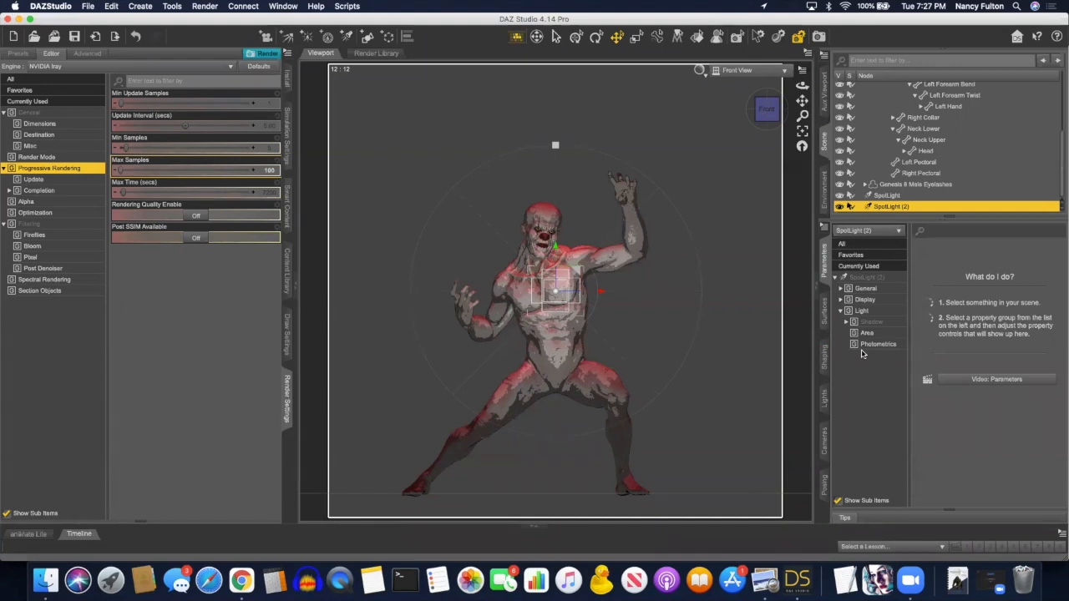
left_click(873, 348)
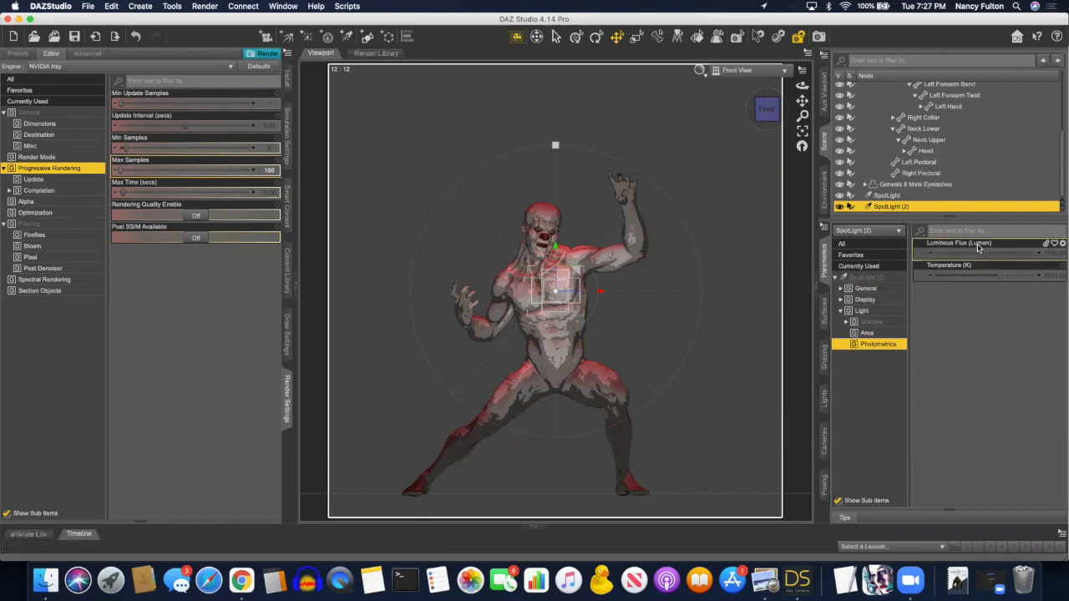
mouse_move(979, 248)
left_click(1038, 253)
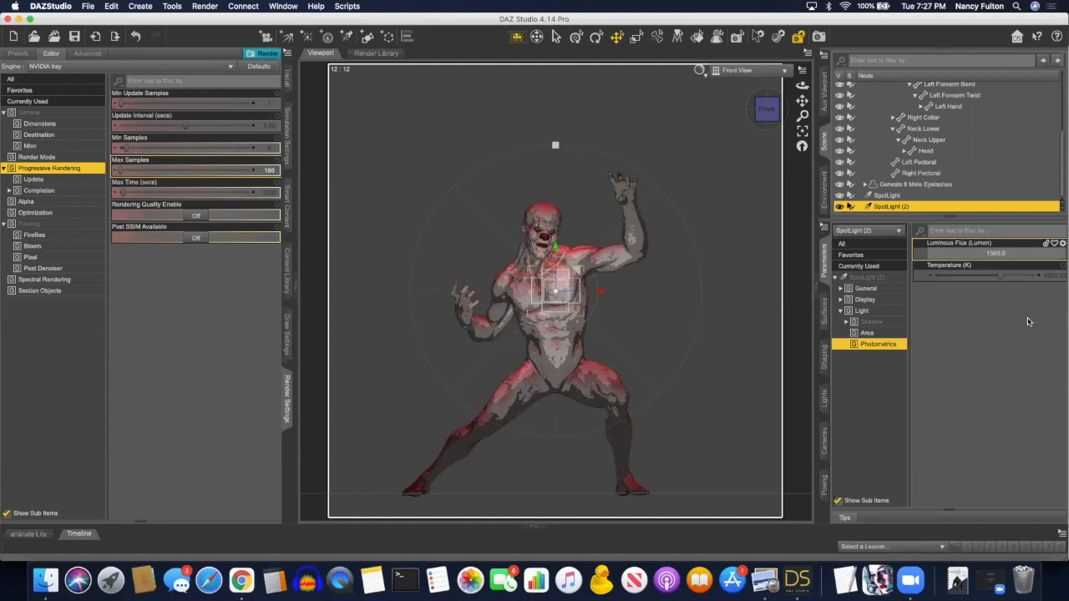
type("0")
key("Return")
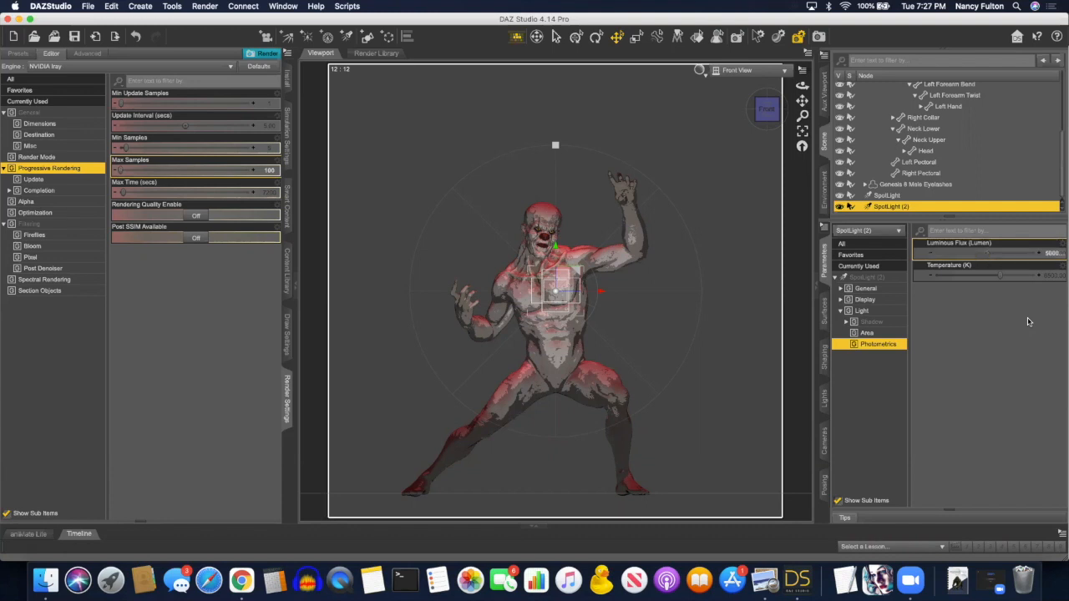
Set the red overhead spotlight's luminous flux to 5000 lumens as well.
left_click(887, 196)
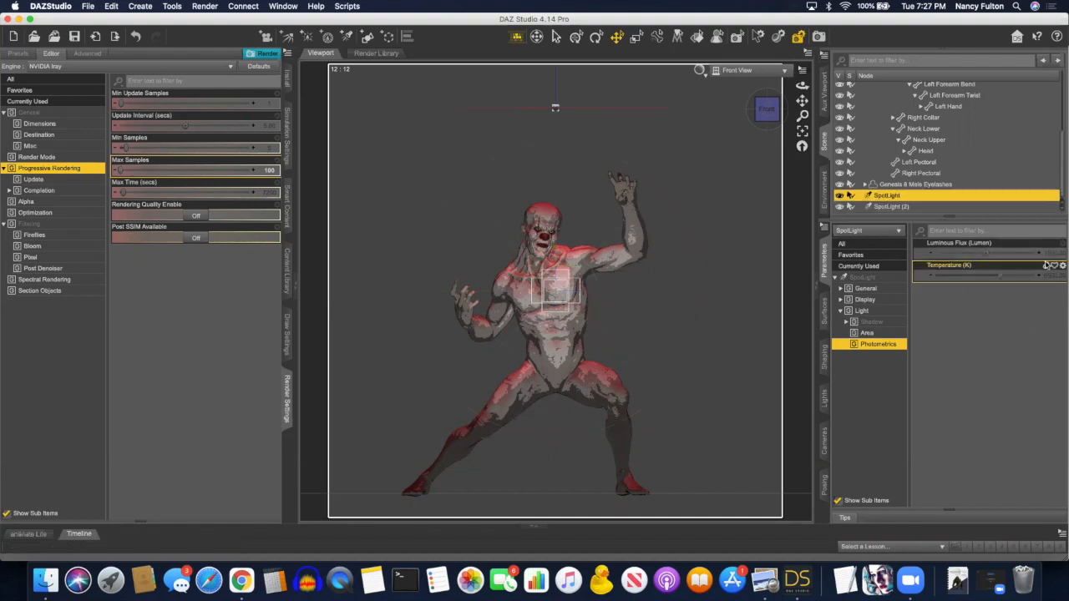
left_click(1022, 251)
type("5000")
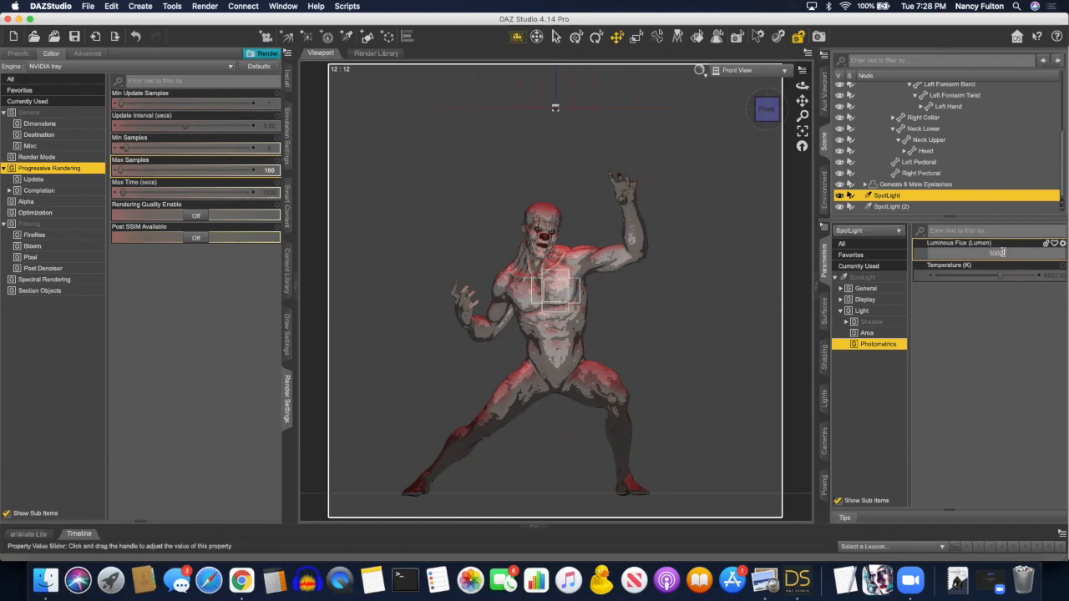
key("Return")
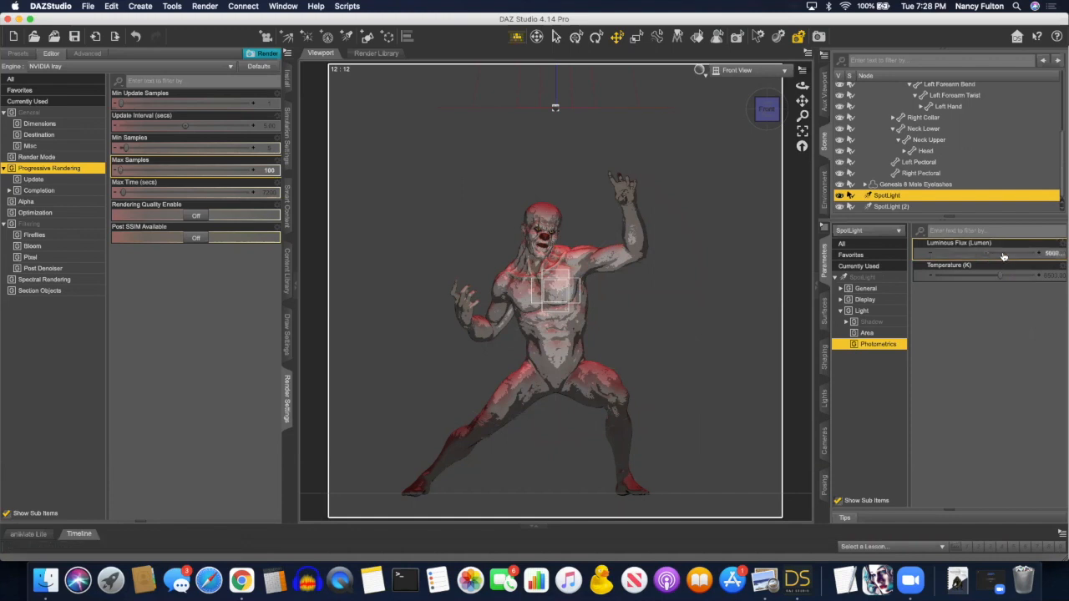
left_click(1052, 256)
left_click(989, 298)
Create a new camera that copies the active Front View, and look through it in the viewport.
left_click(139, 8)
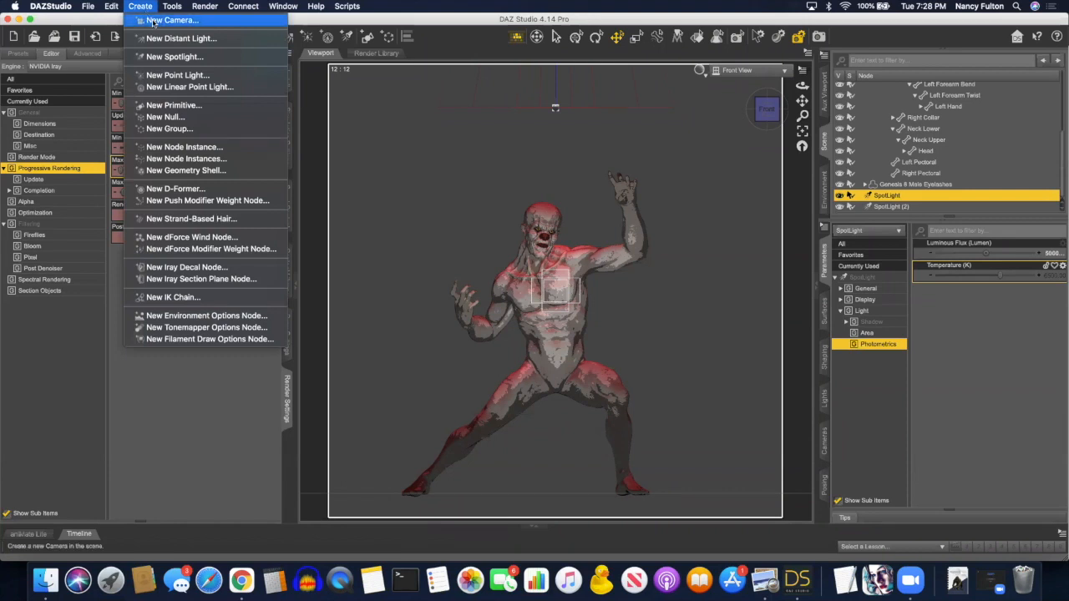
left_click(159, 20)
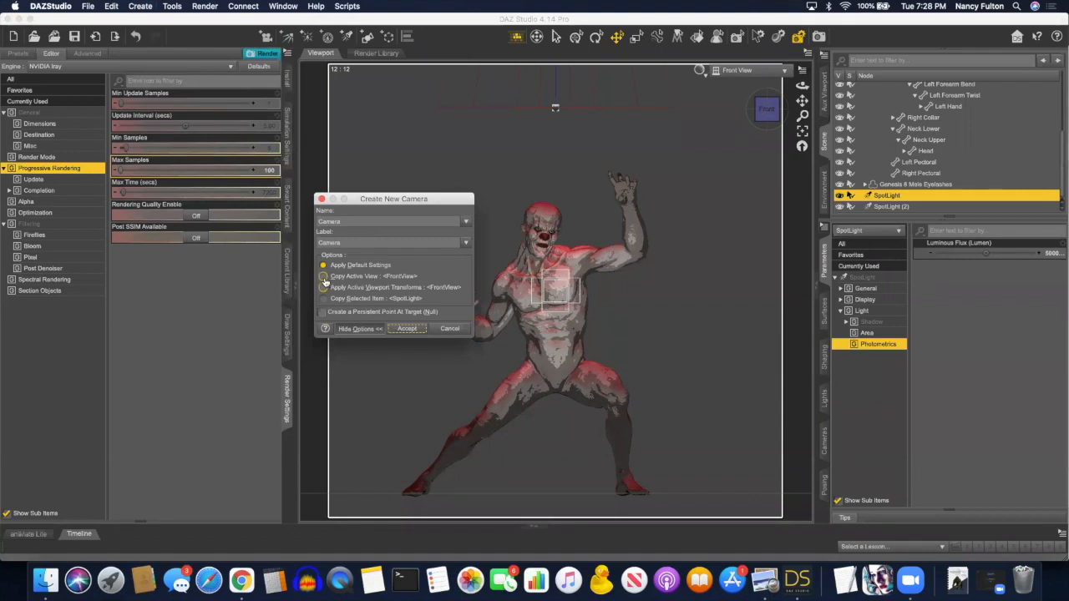
left_click(324, 278)
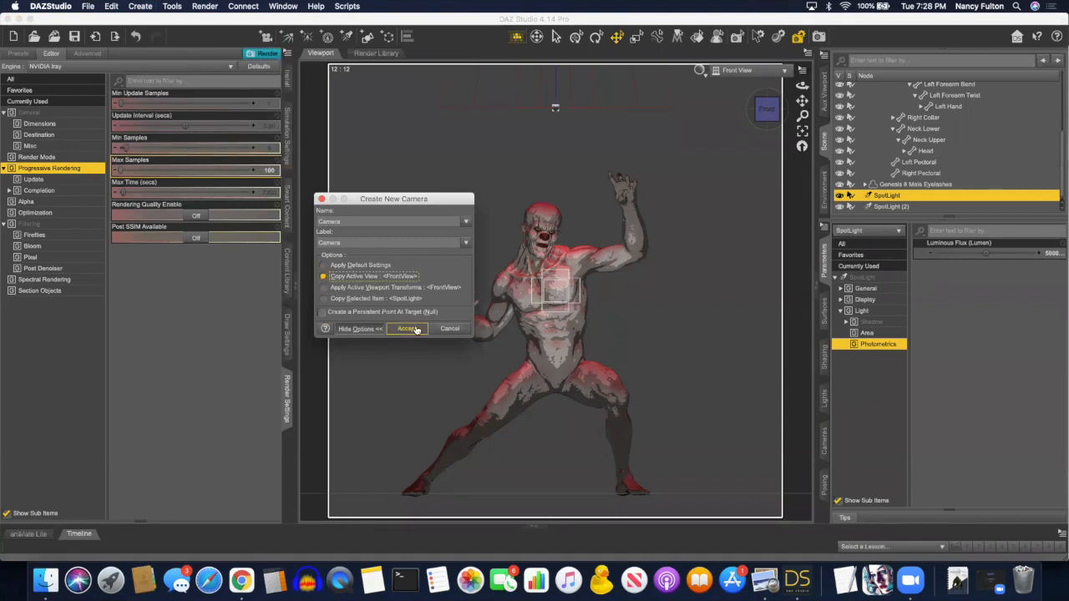
left_click(414, 329)
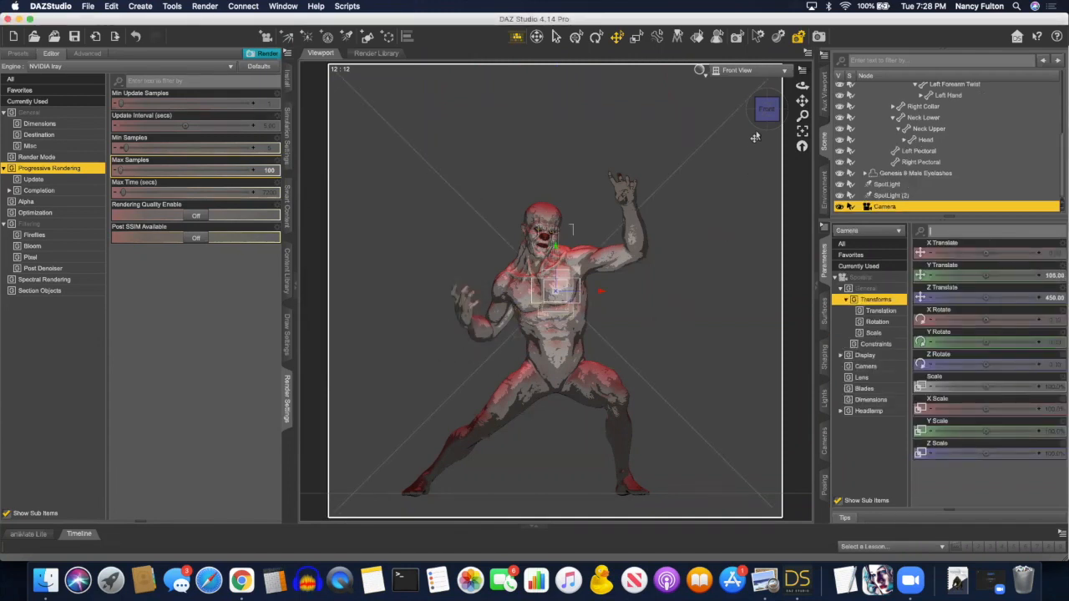
left_click(752, 70)
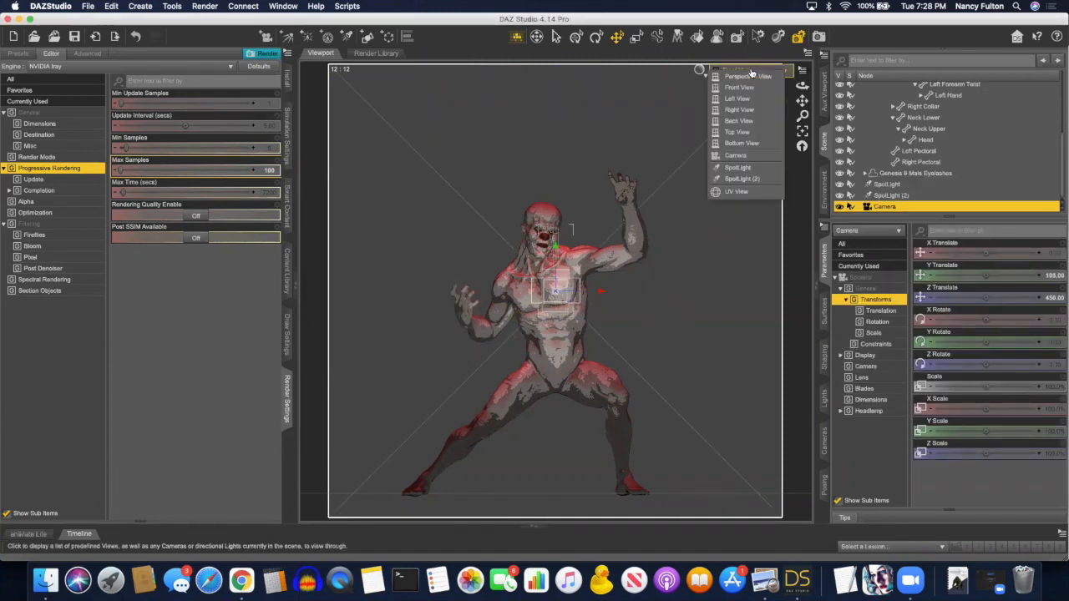
left_click(744, 157)
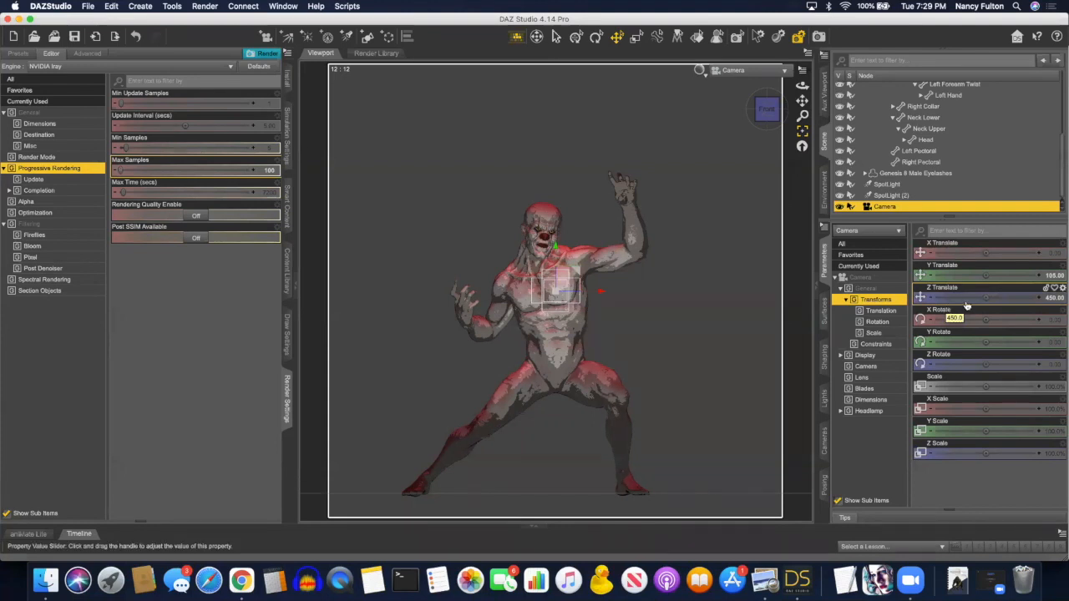
mouse_move(993, 310)
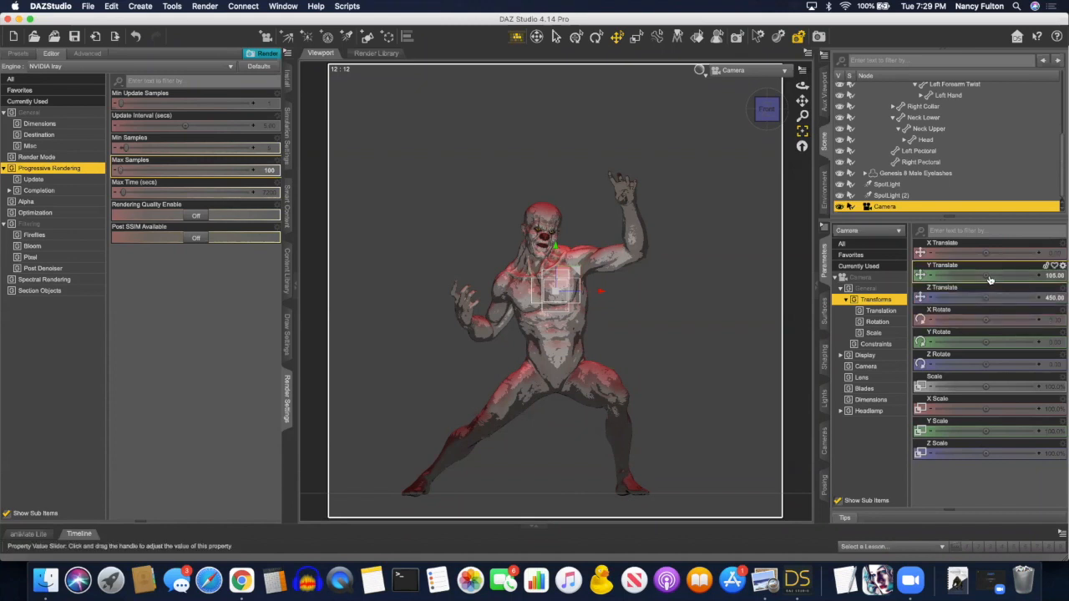
Lower the camera to a Y Translate of about 79.18 and render the scene.
left_click_drag(986, 274, 957, 274)
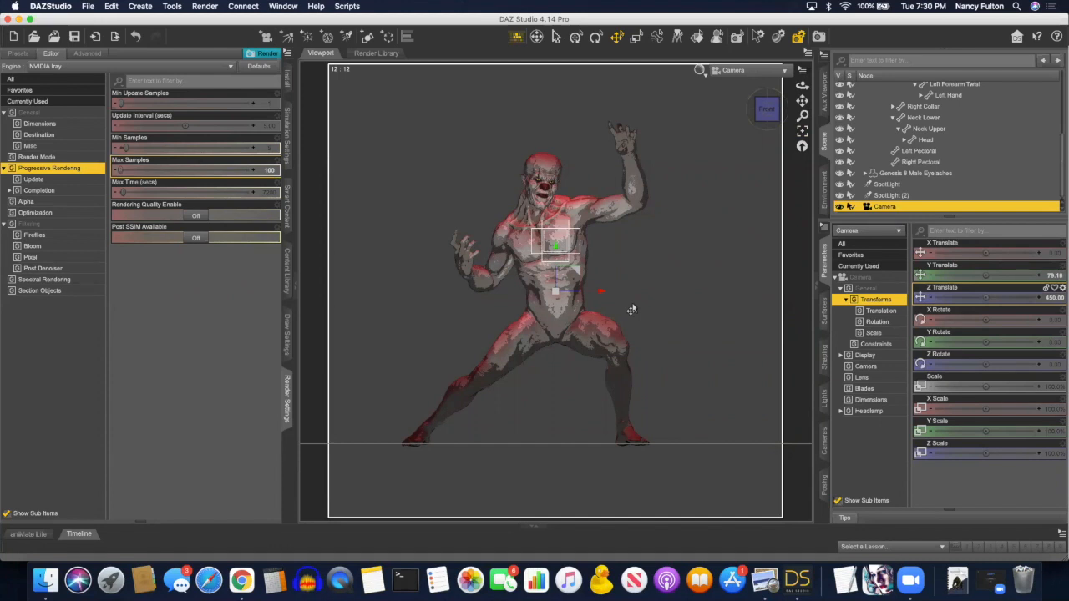
left_click(268, 55)
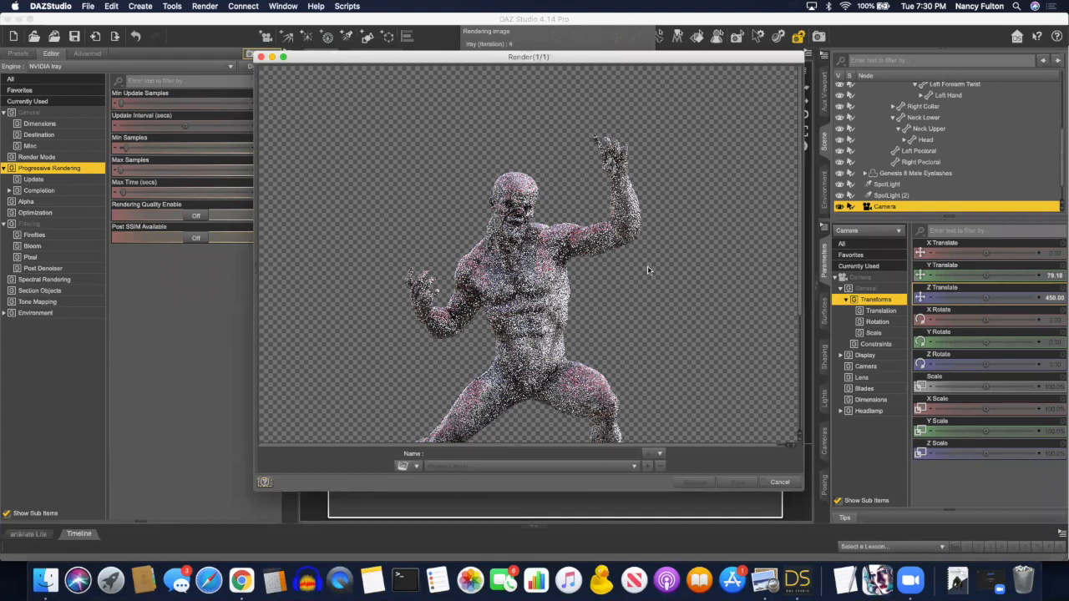
Examine the rendered figure from head to feet, moving the render window clear of the progress readout.
scroll(648, 267, "down", 3)
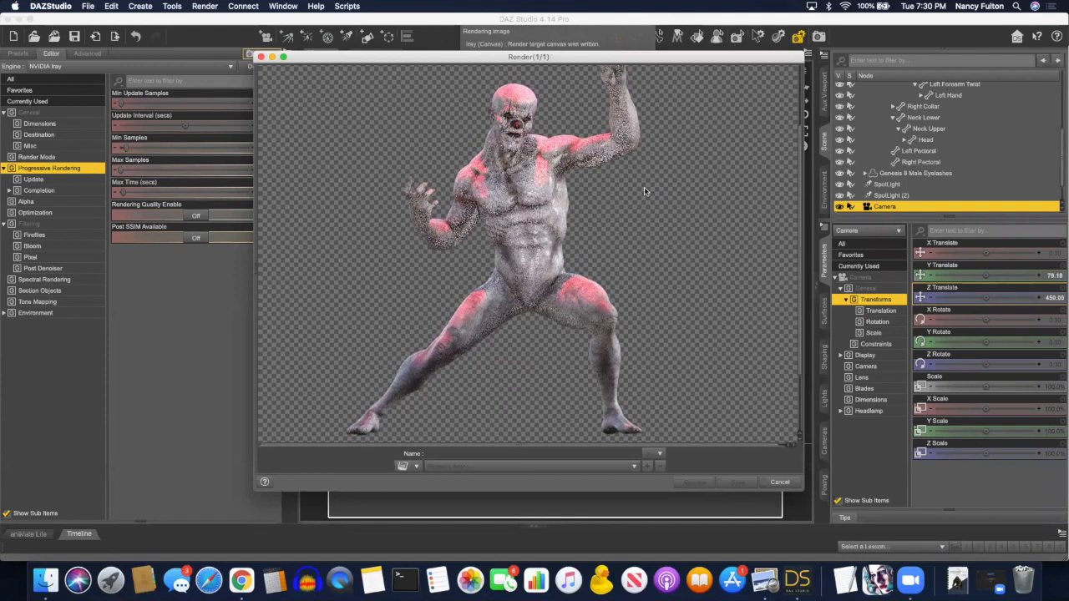
scroll(601, 91, "up", 3)
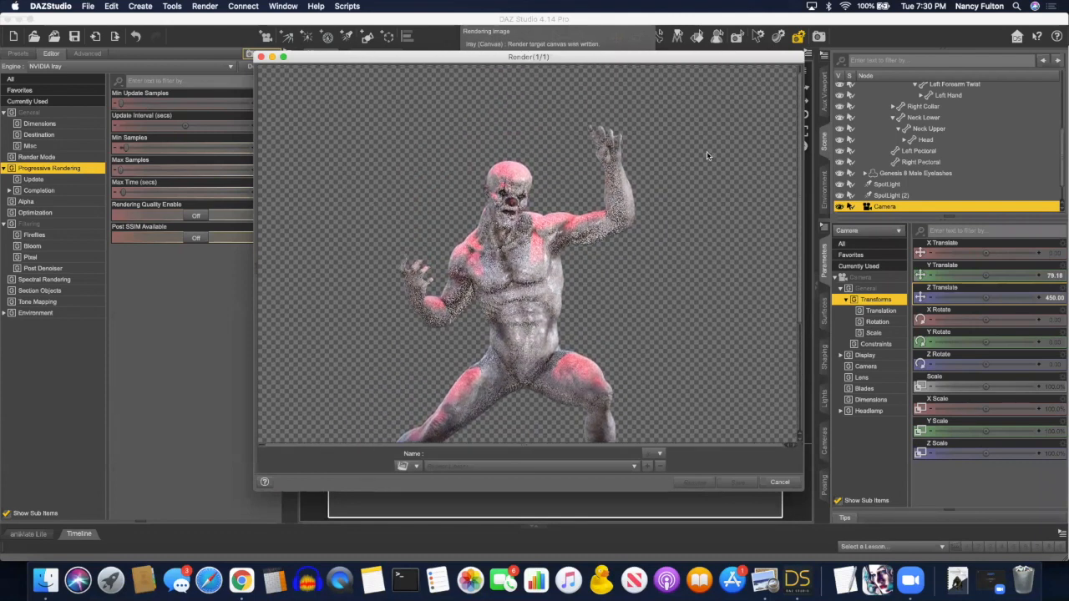
scroll(688, 201, "down", 1)
scroll(687, 206, "down", 3)
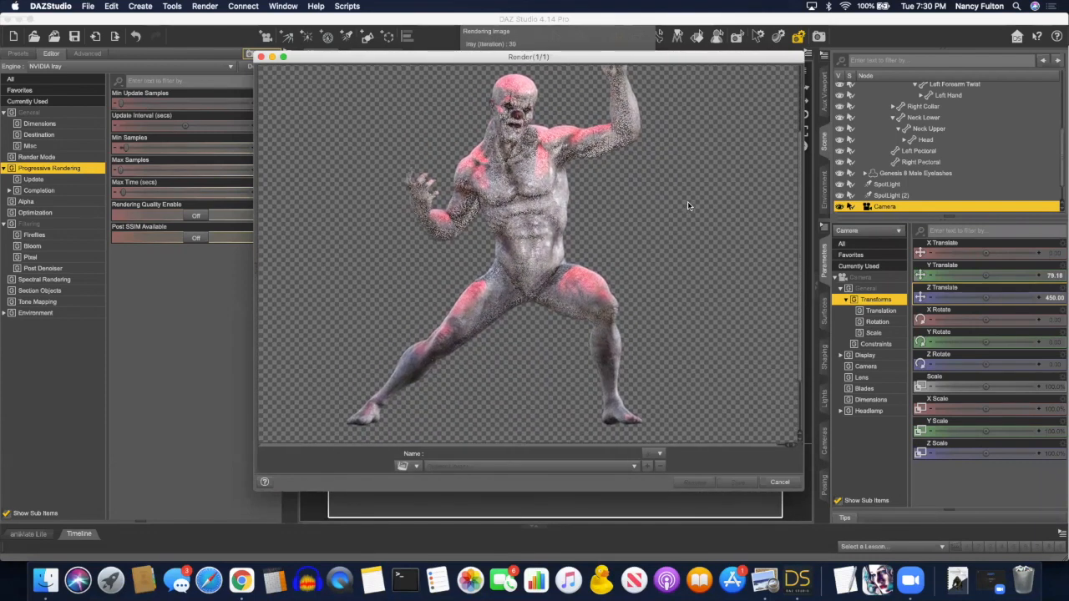
scroll(687, 205, "up", 3)
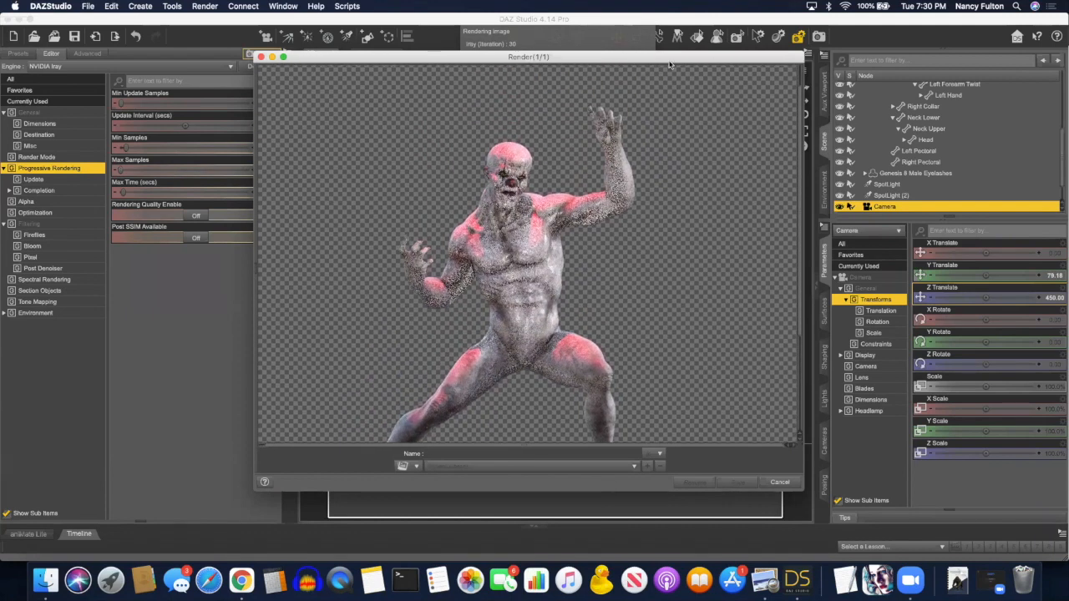
left_click_drag(670, 64, 666, 100)
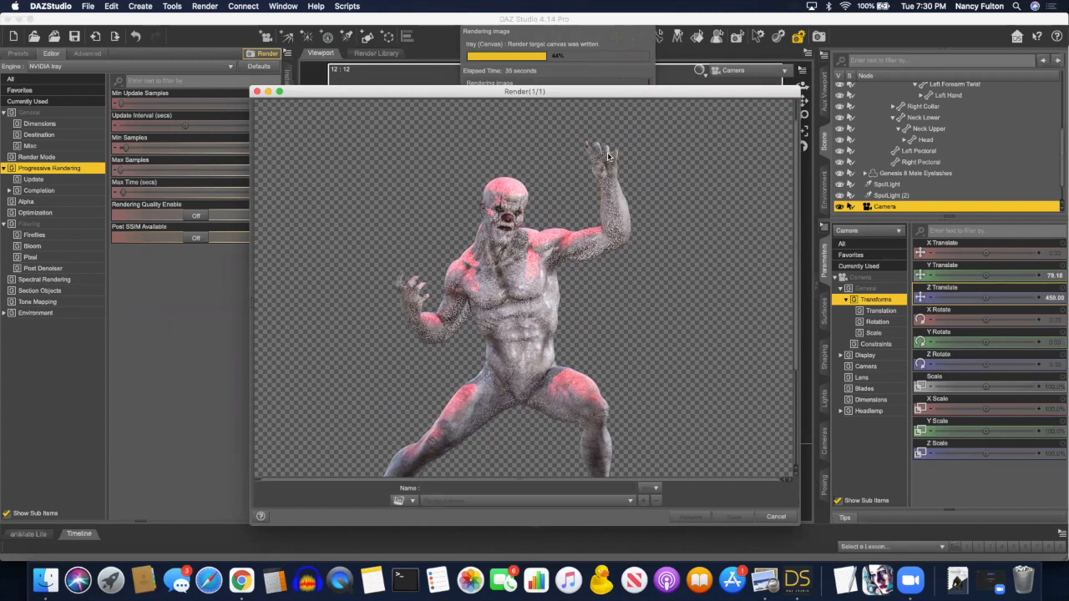
scroll(608, 156, "down", 3)
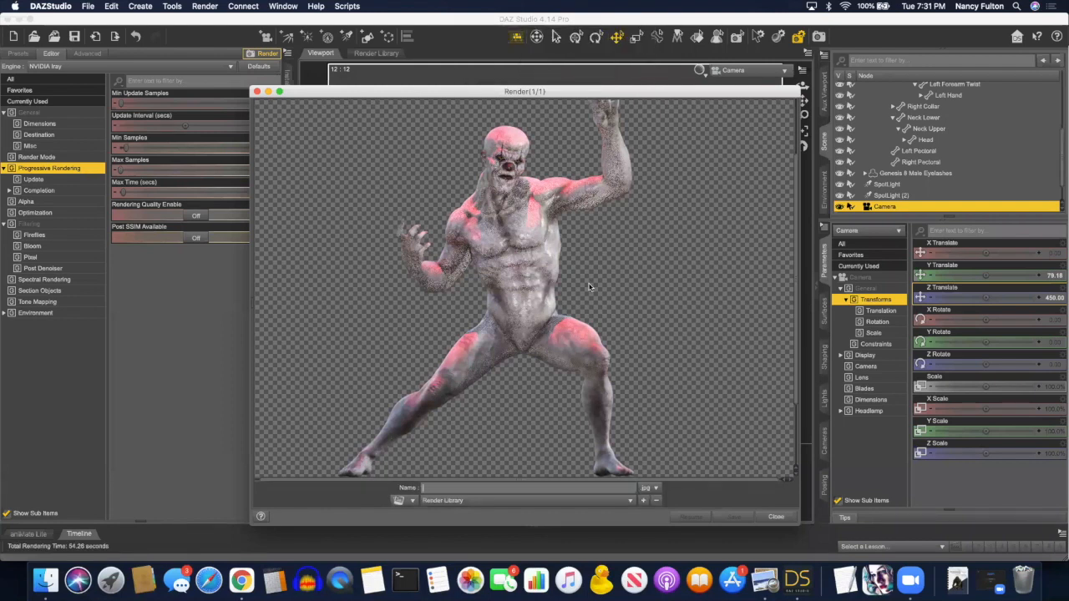
scroll(612, 309, "up", 3)
scroll(612, 311, "down", 4)
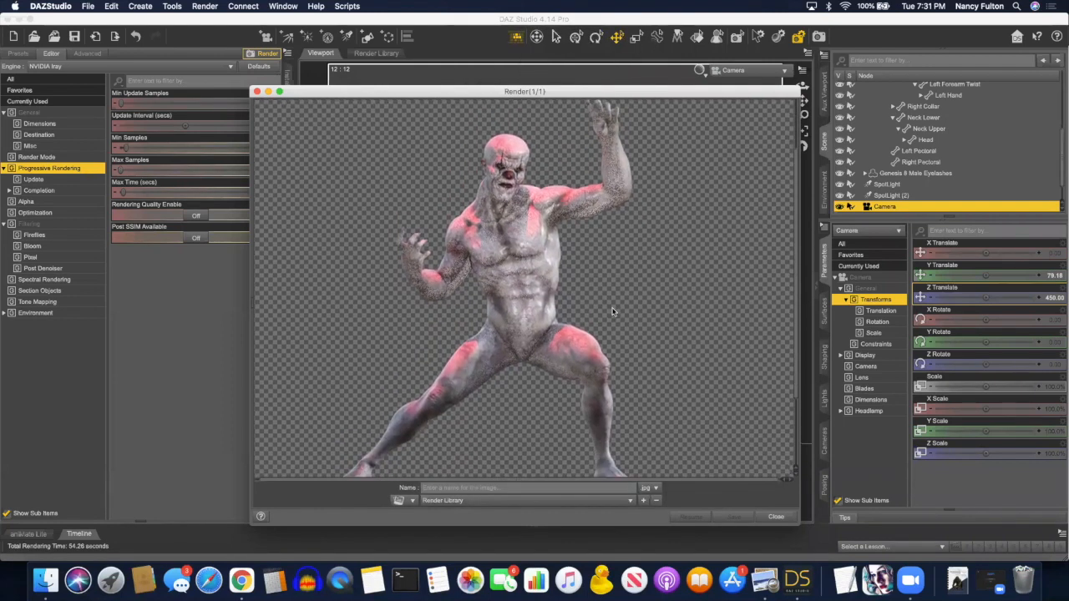
Save the render to the Render Library as a PNG named ndaz-demon-claw.
left_click(440, 487)
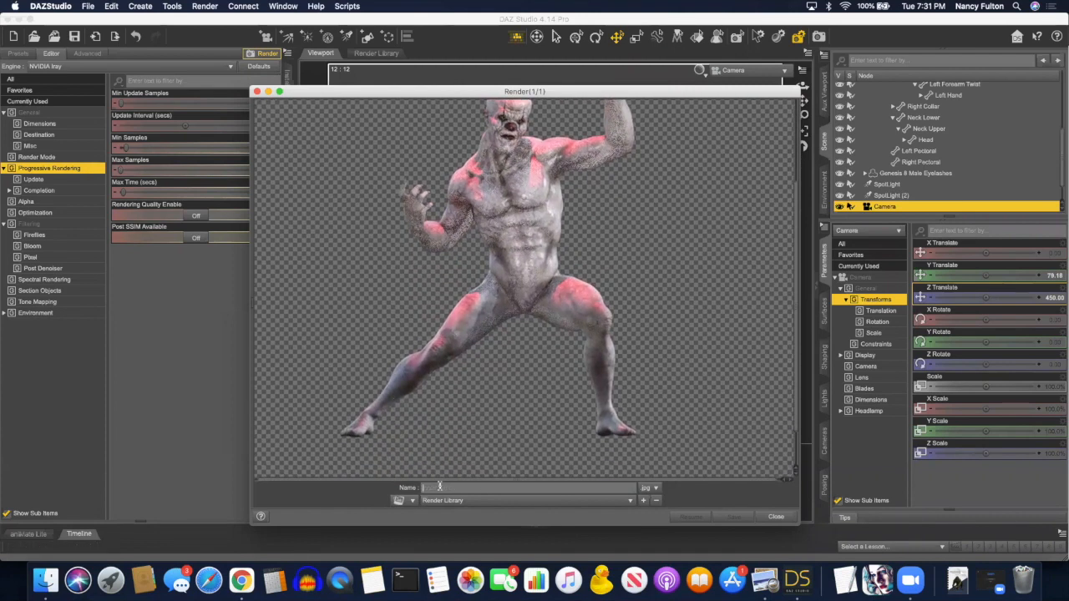
type("render-demon-claw")
left_click(651, 491)
left_click(664, 498)
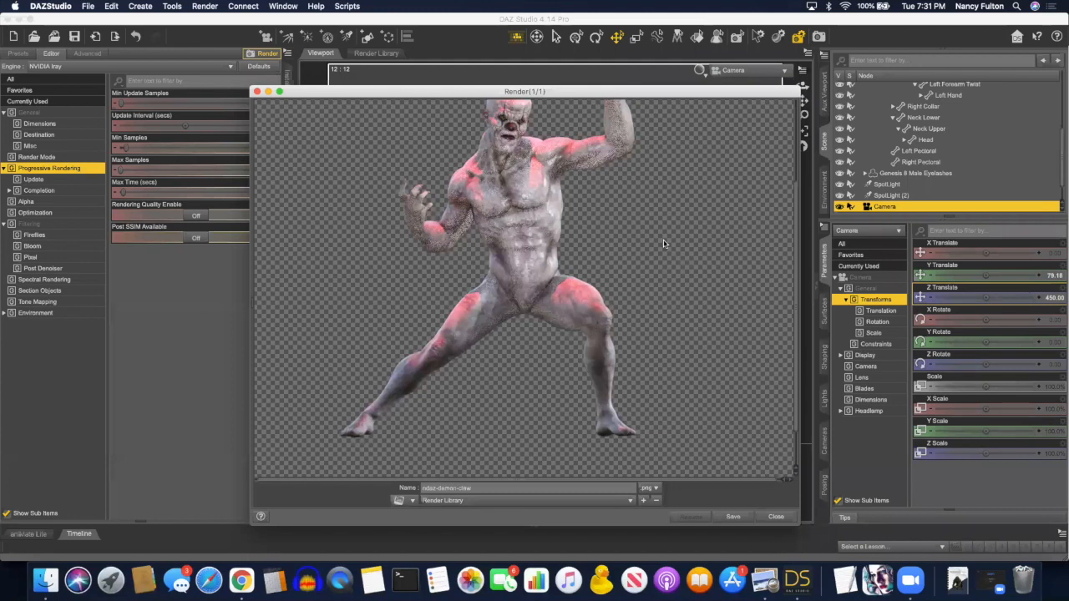
left_click(733, 518)
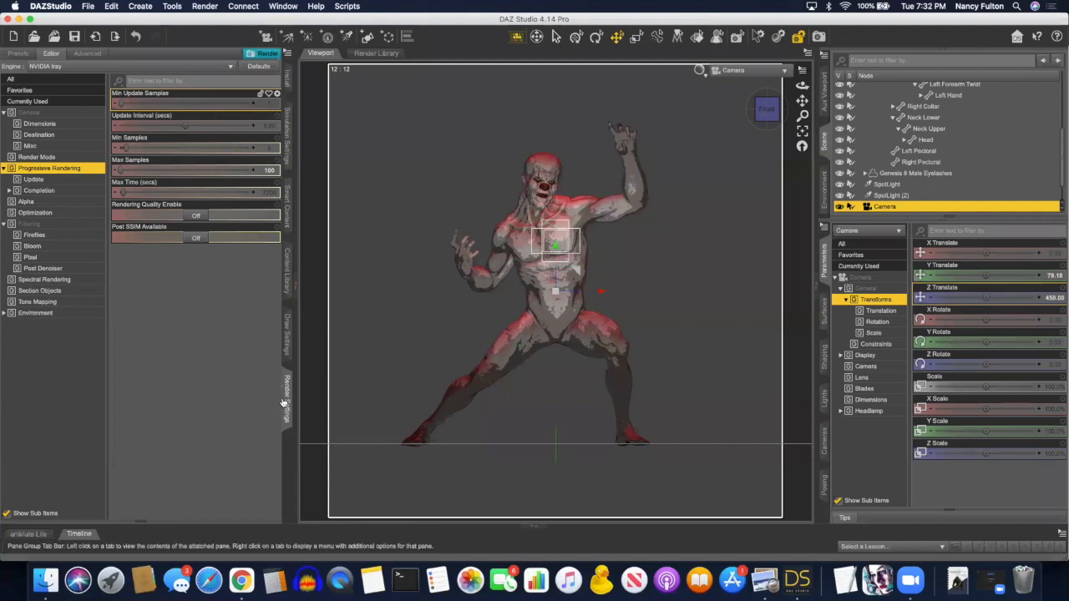
Set the render's Environment Mode to Scene Only.
left_click(25, 314)
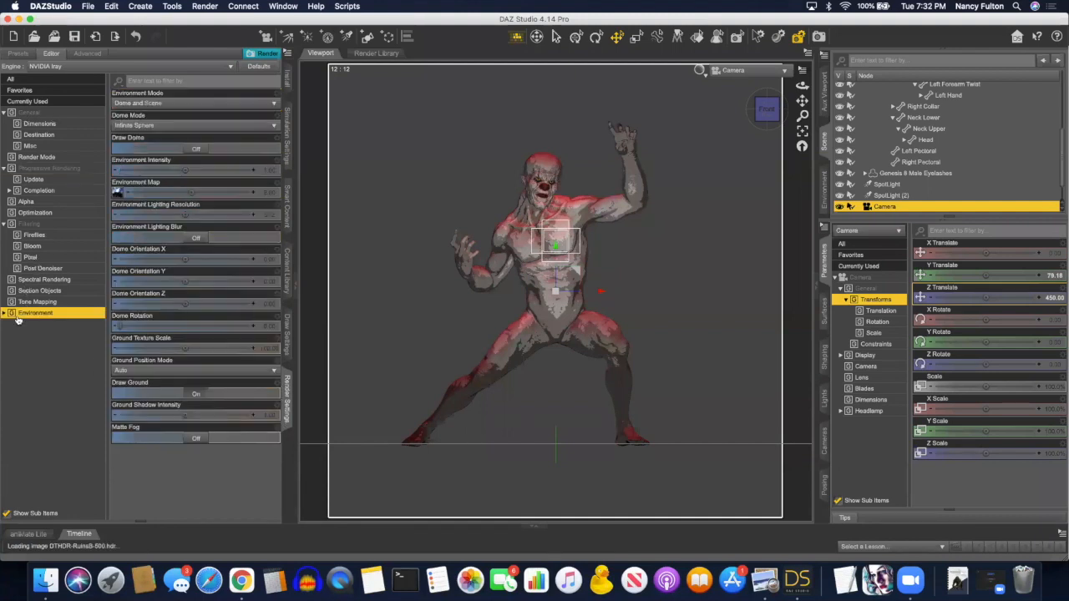
left_click(200, 148)
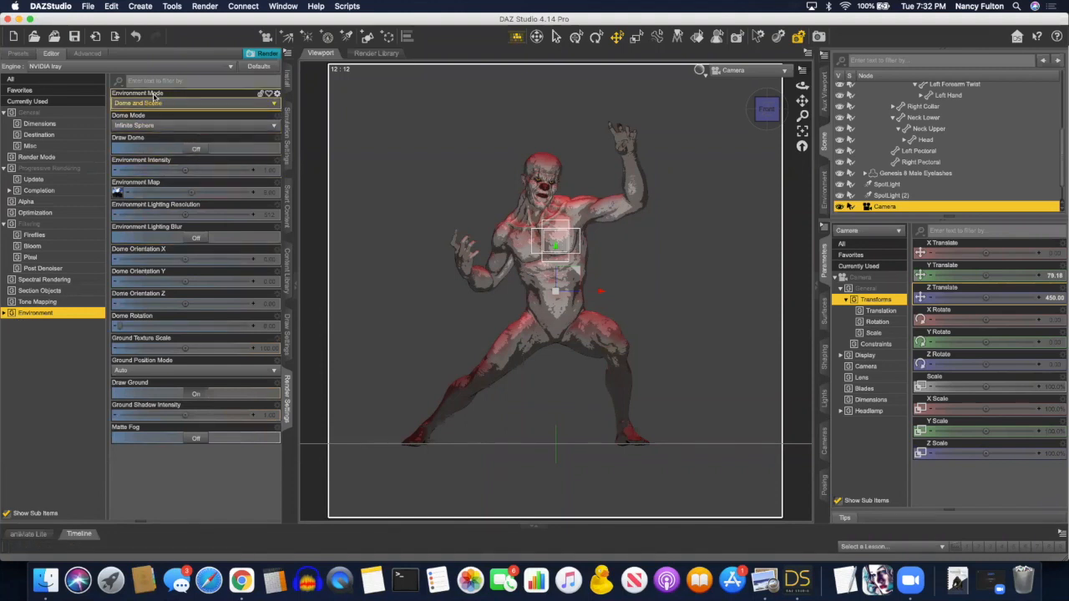
left_click(154, 105)
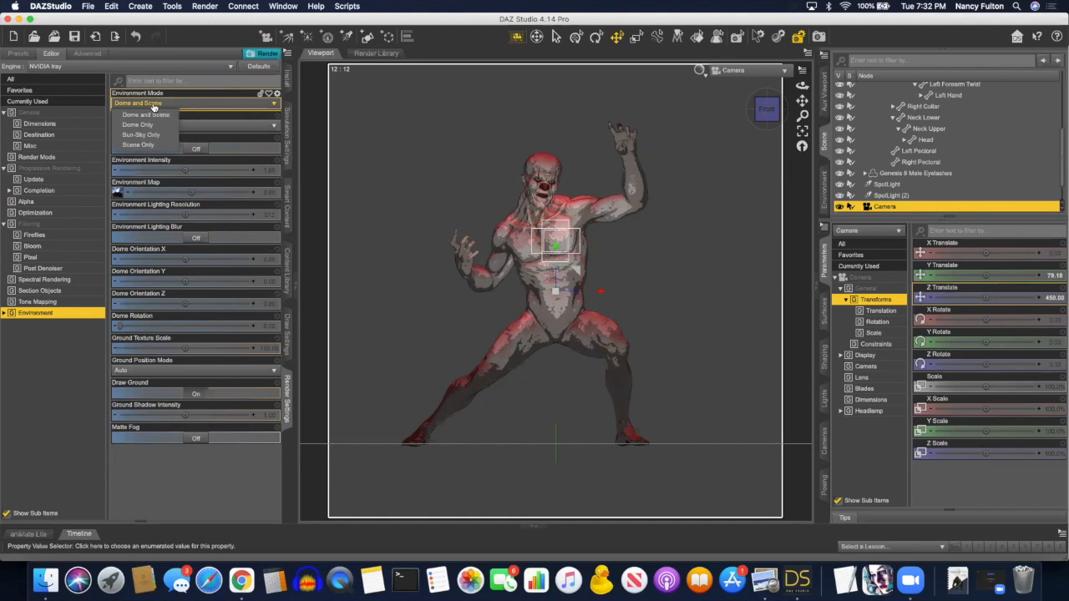
left_click(152, 124)
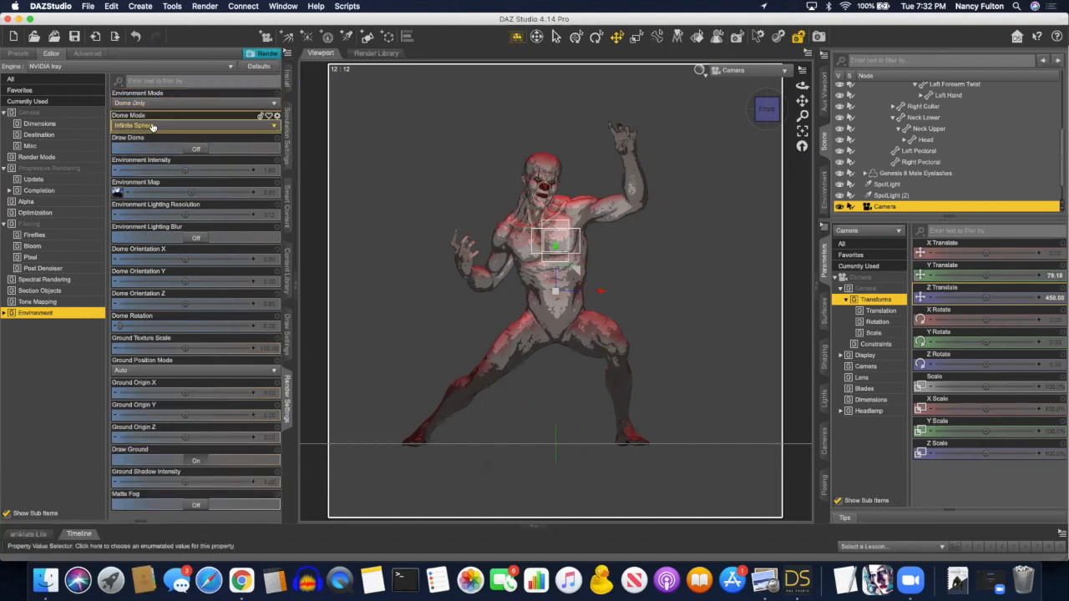
left_click(154, 103)
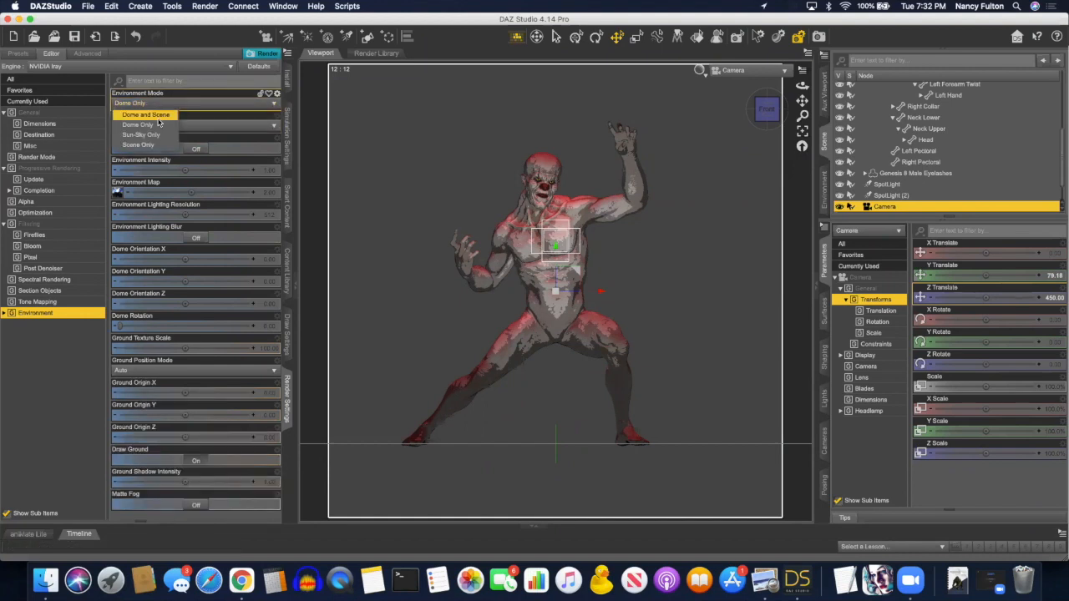
left_click(150, 145)
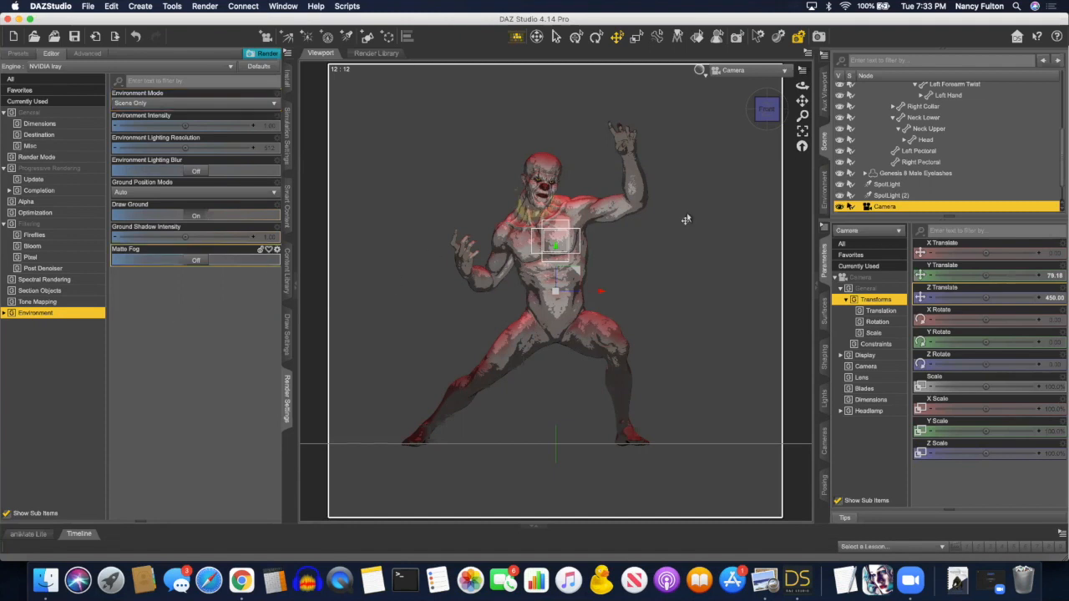
Set the scene's environment type to Backdrop.
left_click(826, 206)
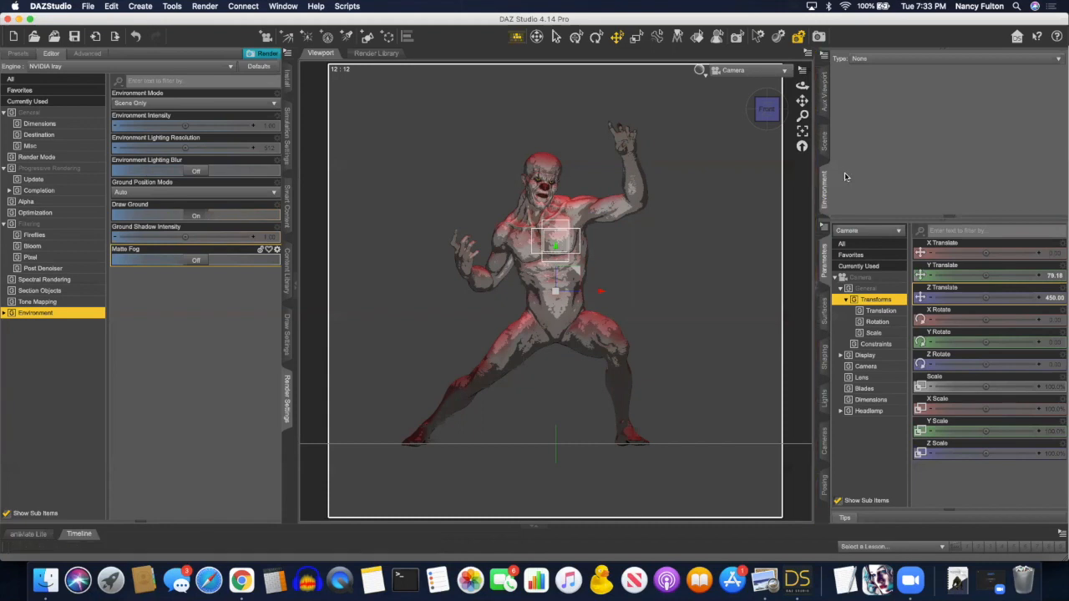
left_click(283, 7)
mouse_move(288, 19)
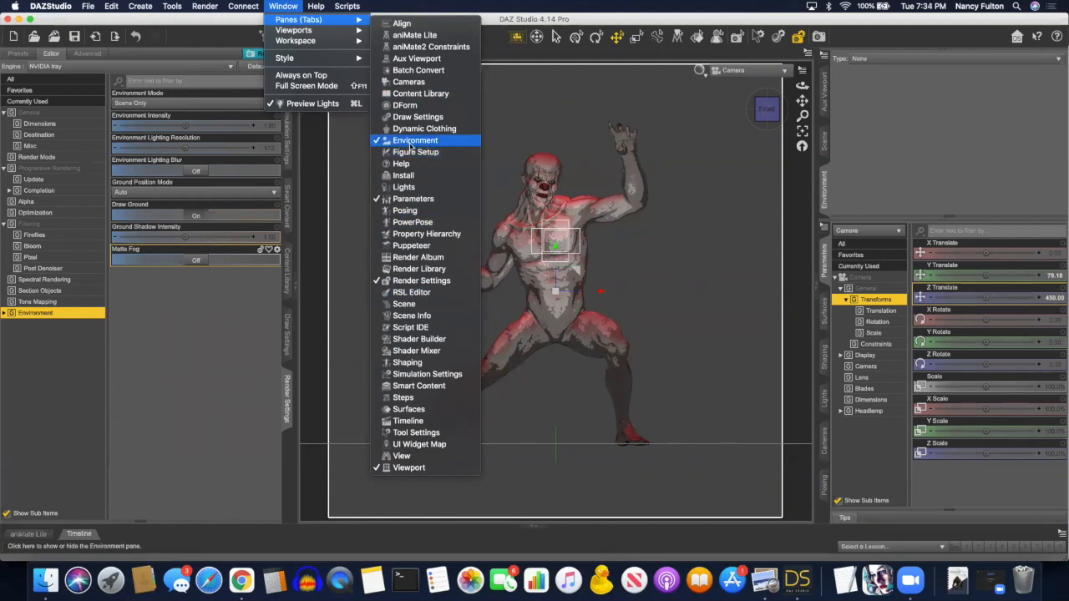
left_click(826, 203)
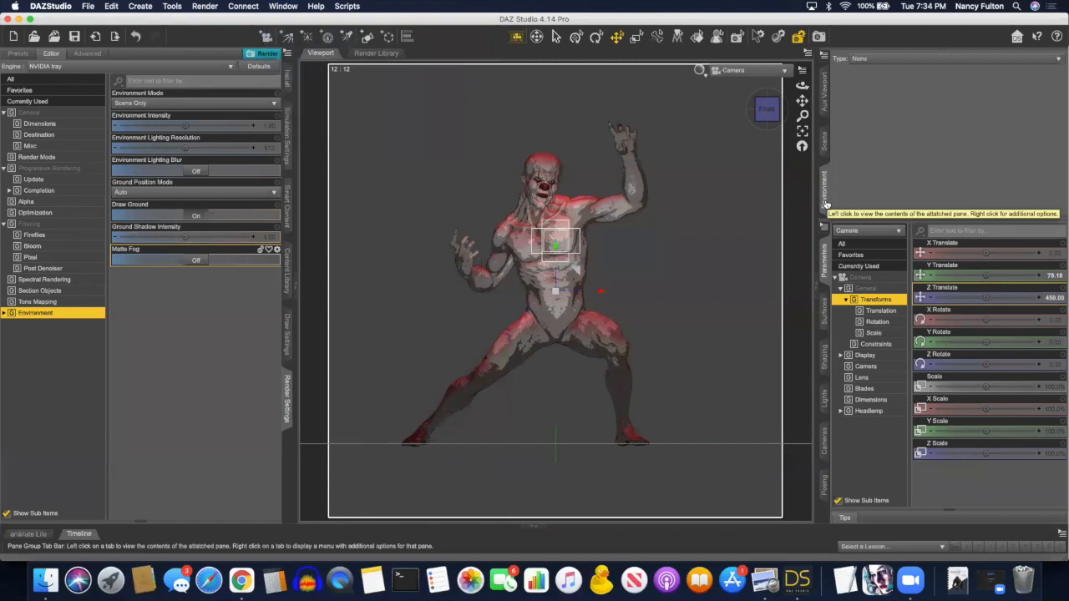
left_click(902, 59)
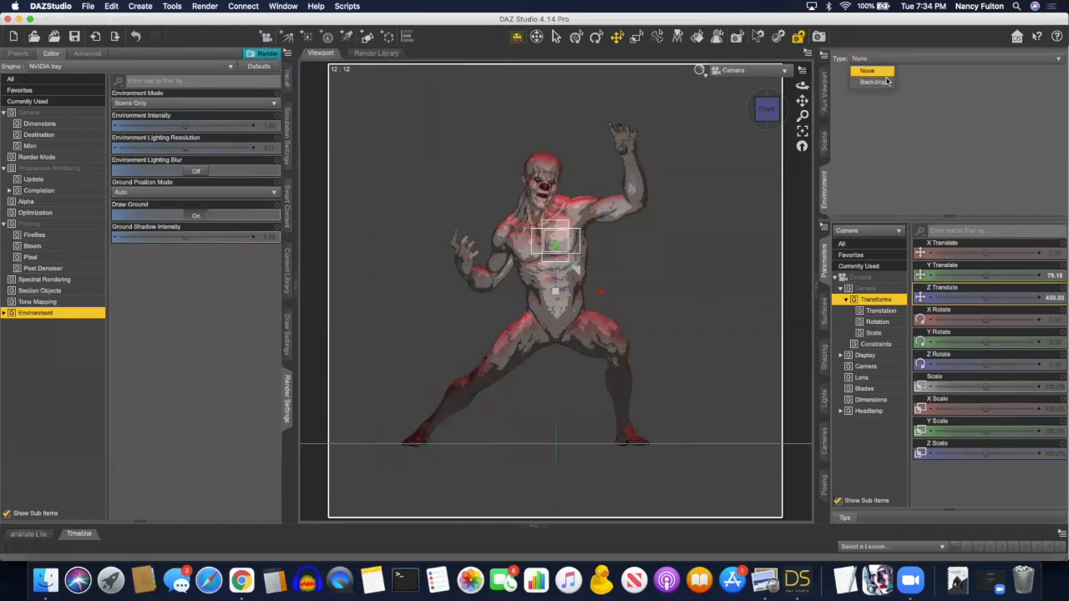
left_click(886, 80)
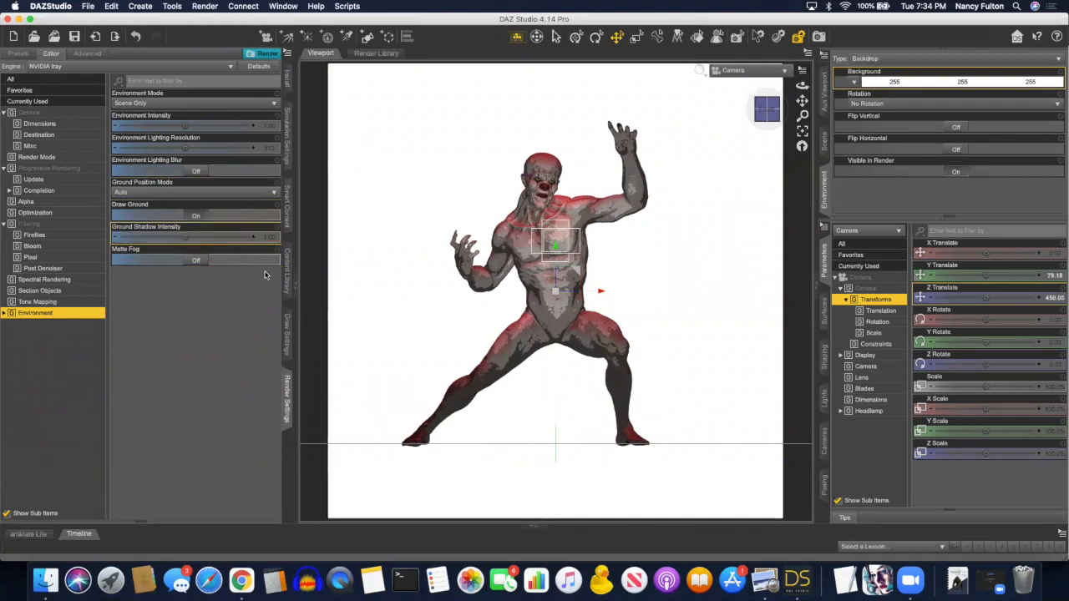
Render the scene against the white backdrop and save the image as ndaz-demon-claw2.
left_click(268, 54)
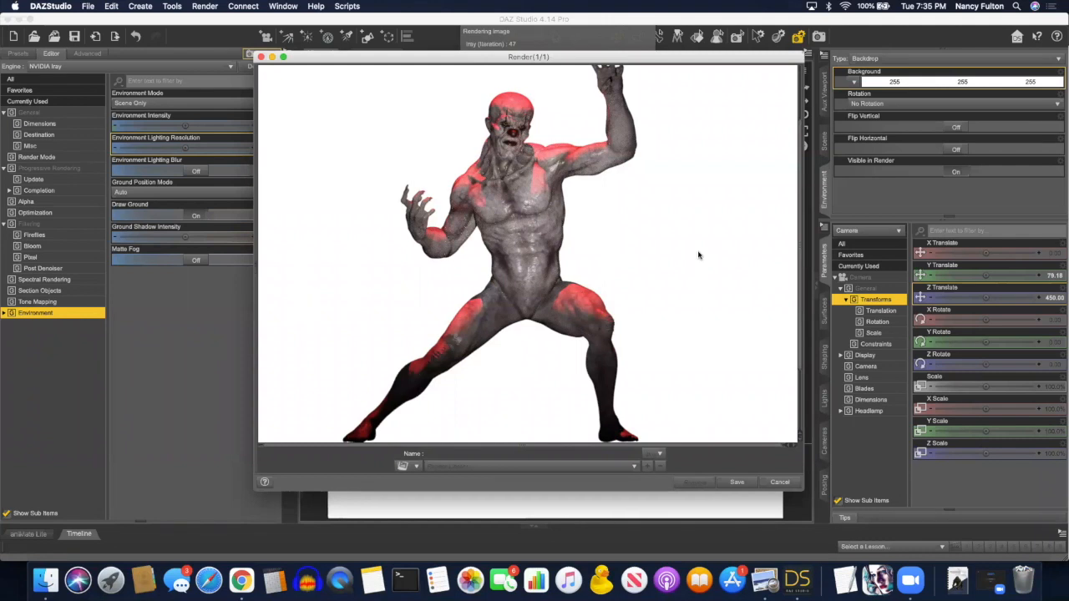
left_click_drag(672, 57, 662, 94)
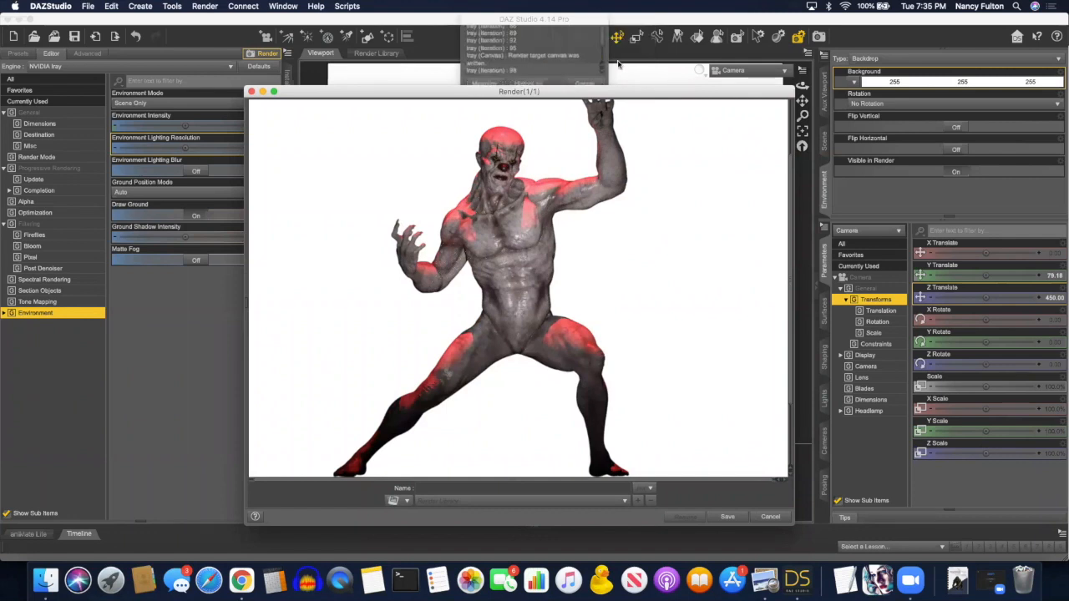
left_click(650, 489)
left_click(662, 482)
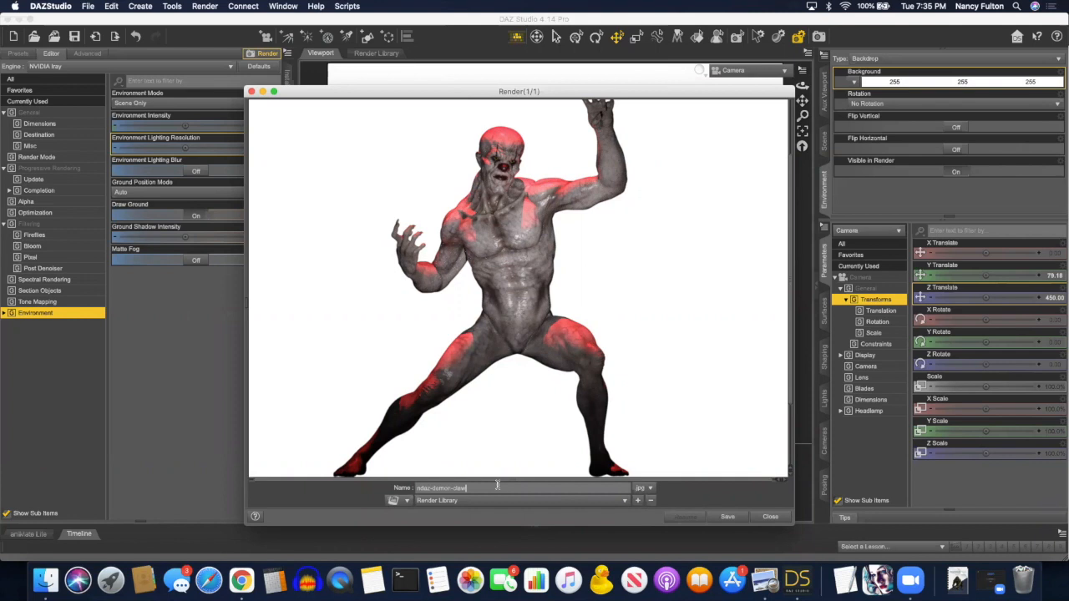
type("2")
left_click(728, 517)
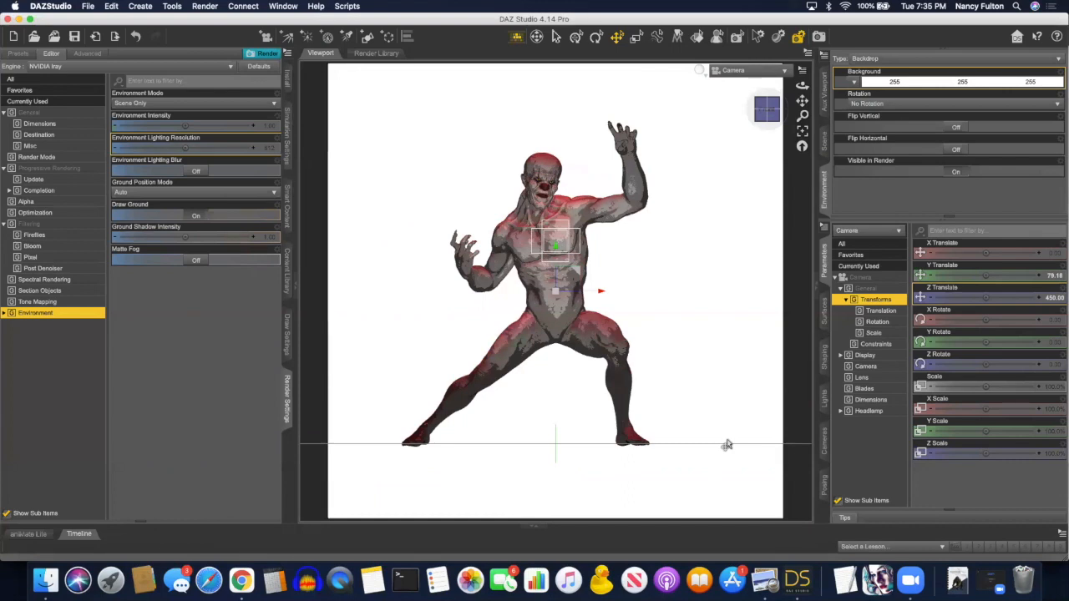
Switch the viewport to Perspective View and orbit to a raised, slightly turned angle on the figure.
left_click(141, 6)
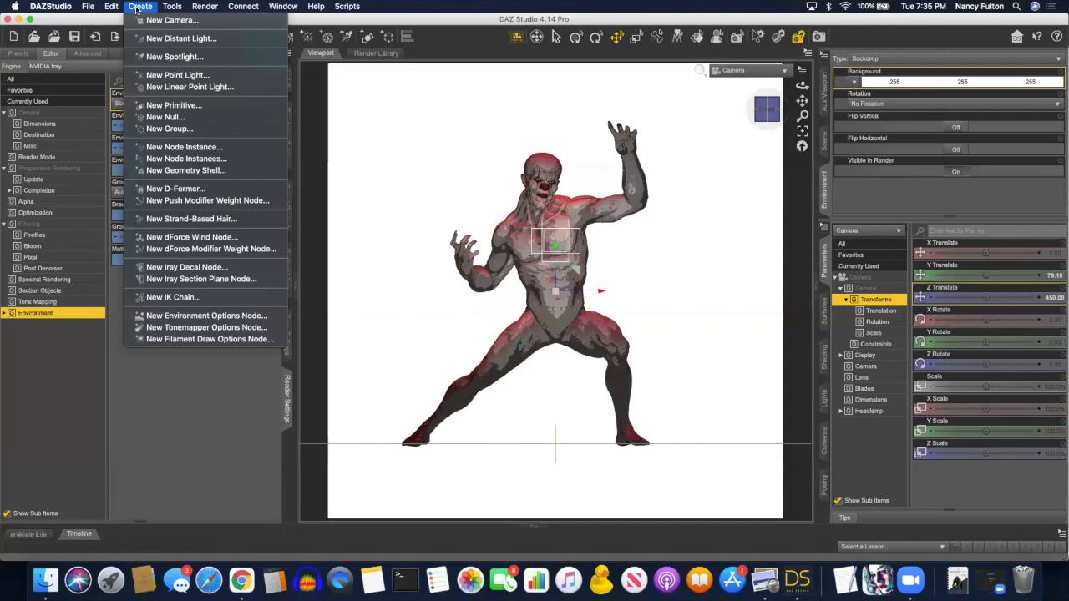
left_click(760, 77)
left_click(760, 77)
left_click(754, 87)
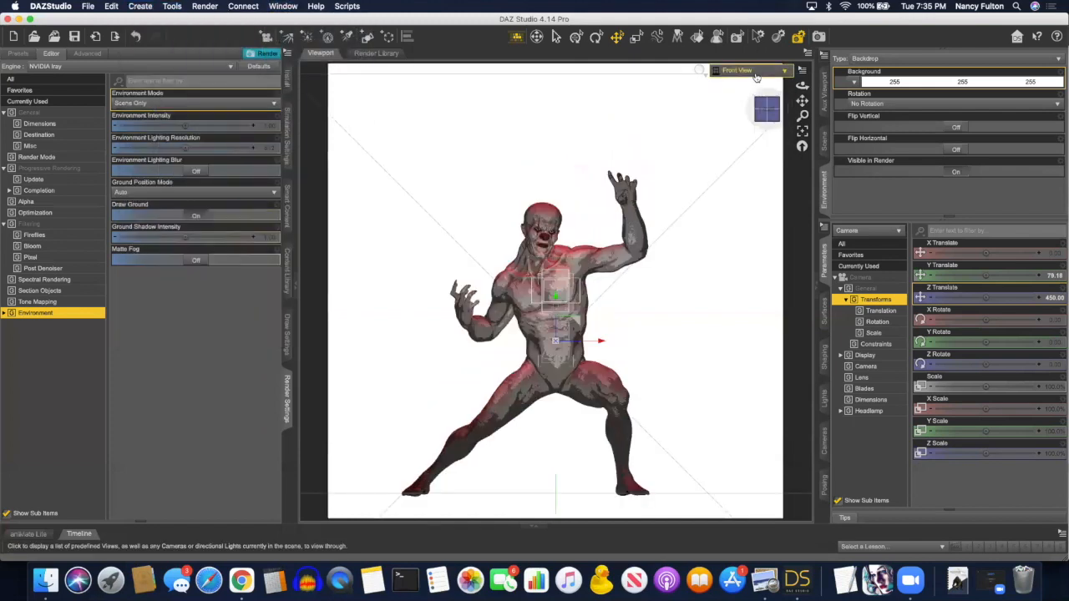
left_click(754, 72)
left_click(752, 81)
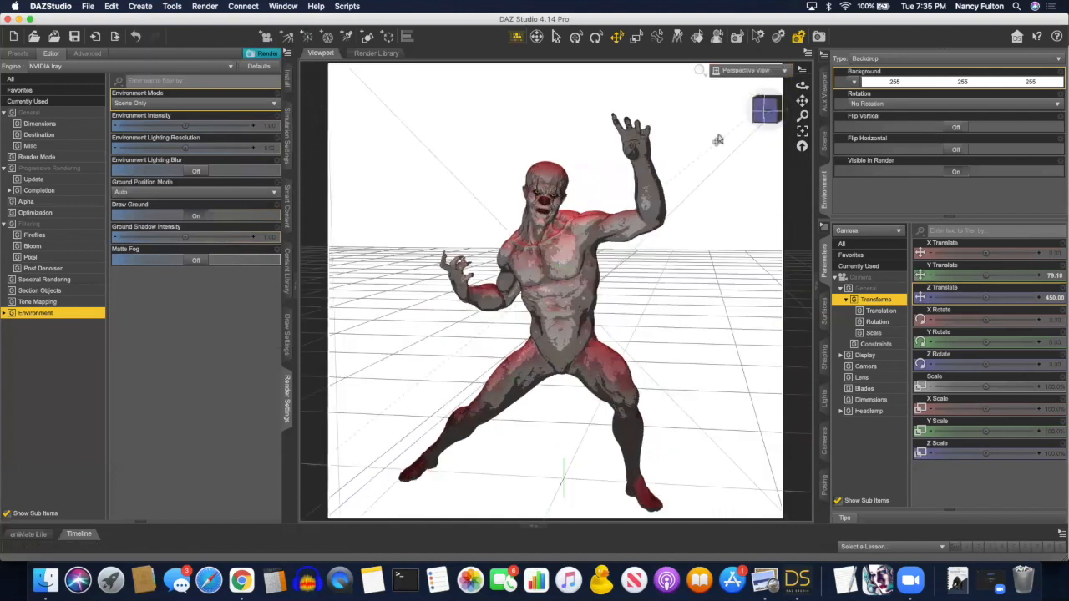
left_click(759, 116)
left_click_drag(764, 111, 743, 171)
Create a second camera from the Perspective View, applying the active viewport transforms.
left_click(141, 6)
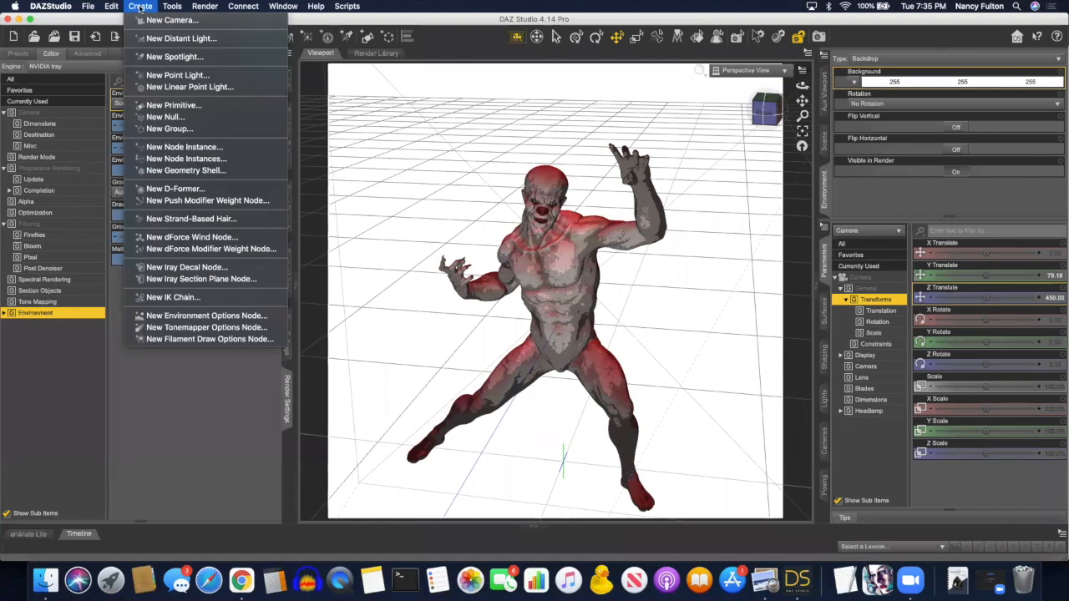
left_click(150, 25)
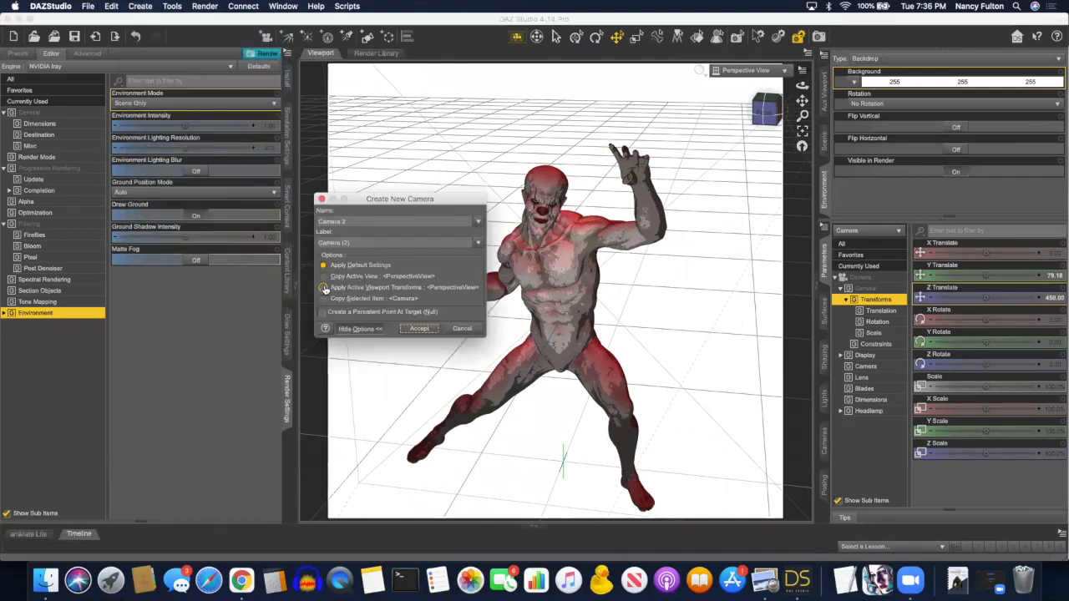
left_click(324, 288)
left_click(417, 328)
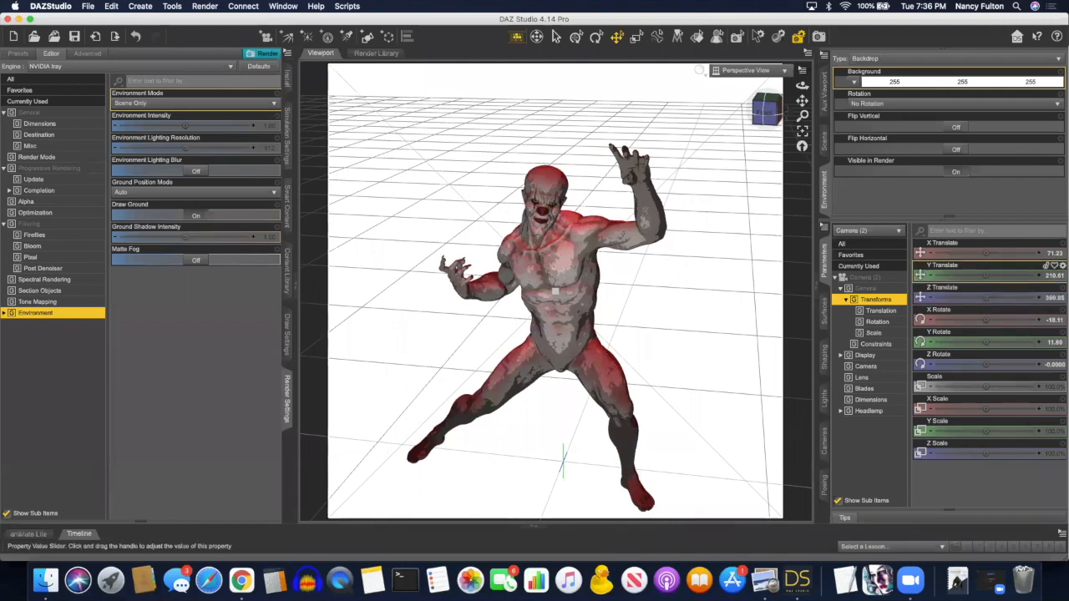
Raise the second camera to a Y Translate of about 213.97, and look through the first camera.
left_click_drag(986, 276, 989, 275)
left_click(769, 72)
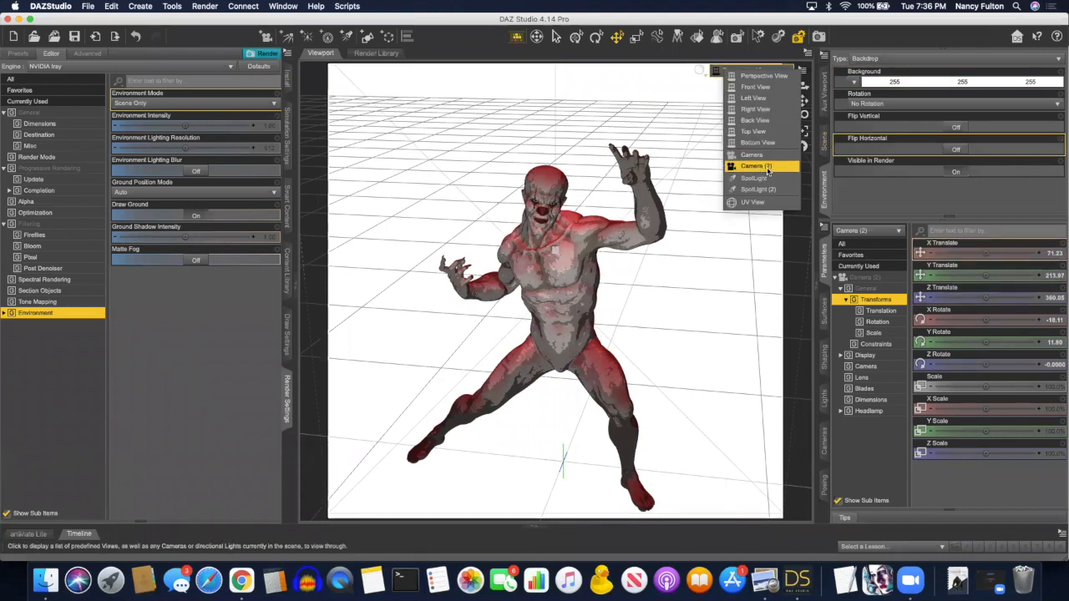
left_click(752, 156)
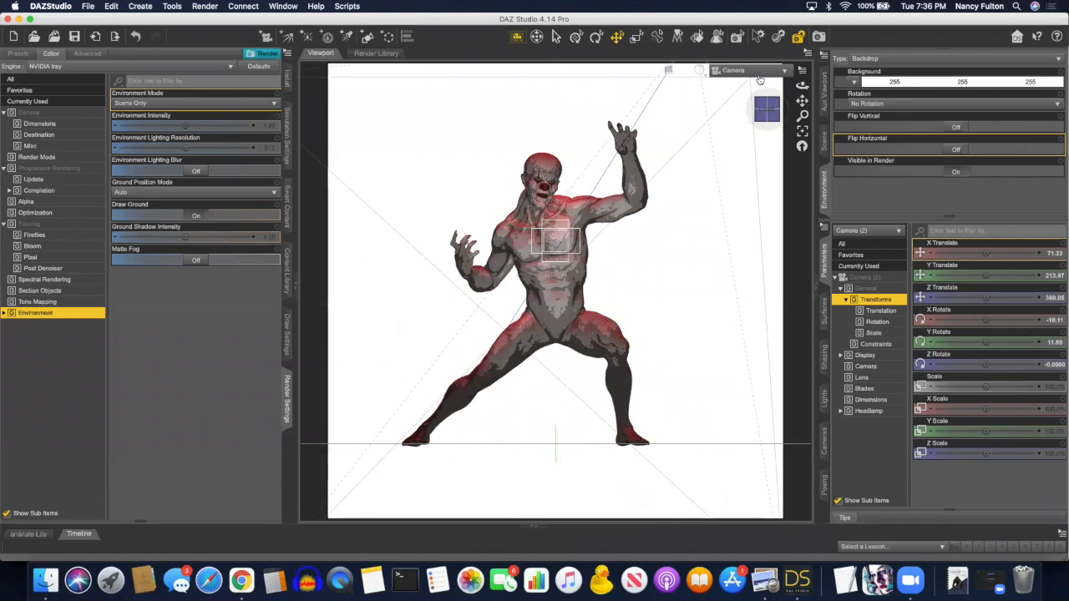
Look through Camera (2), lower its Y Translate so the figure sits higher in frame, and move the camera closer.
left_click(755, 71)
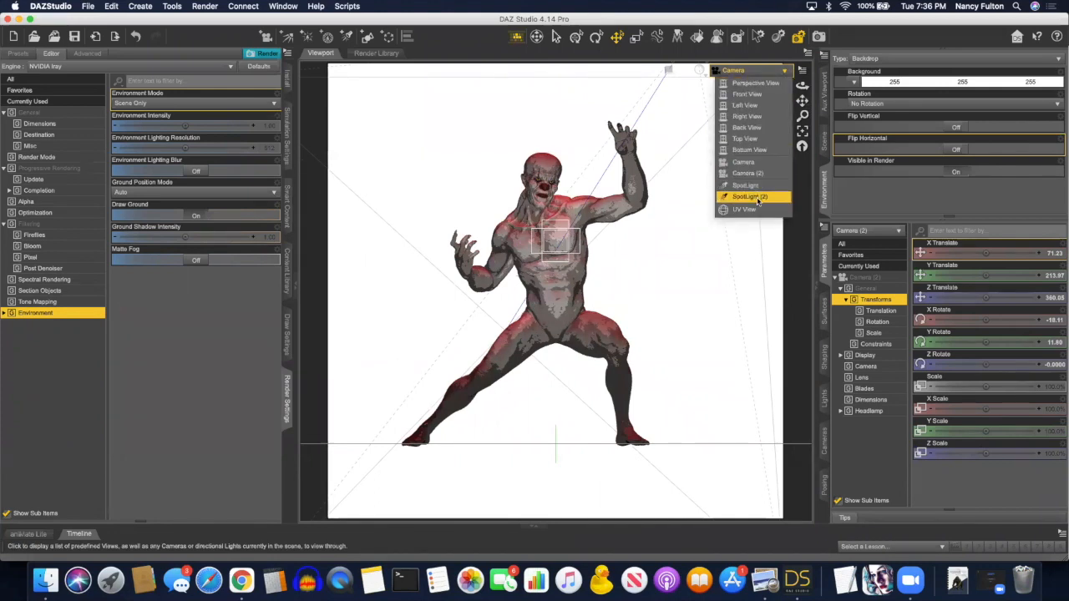
left_click(748, 172)
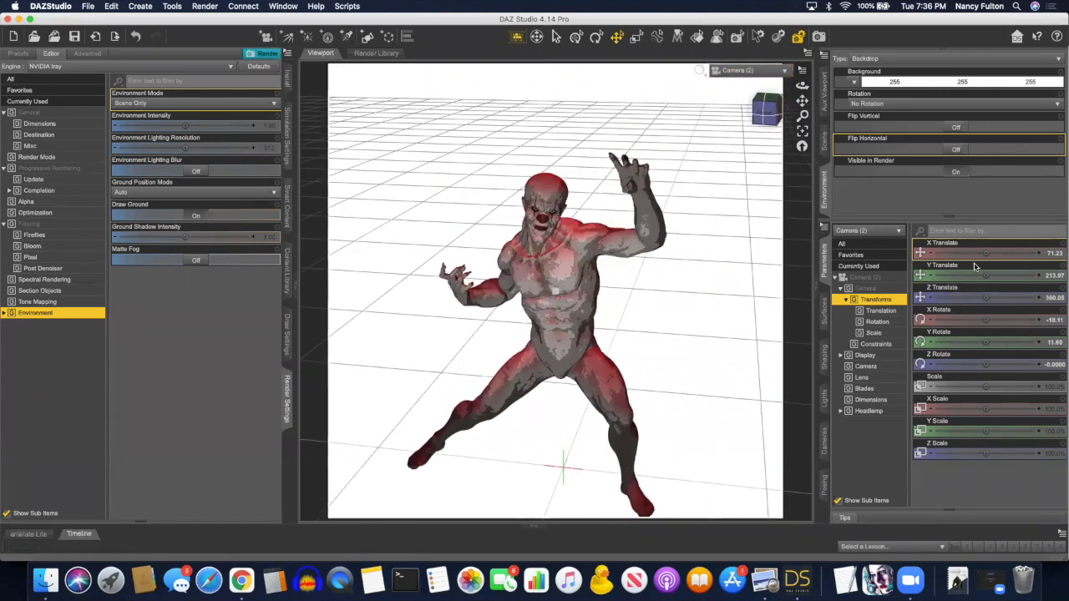
left_click_drag(986, 276, 966, 275)
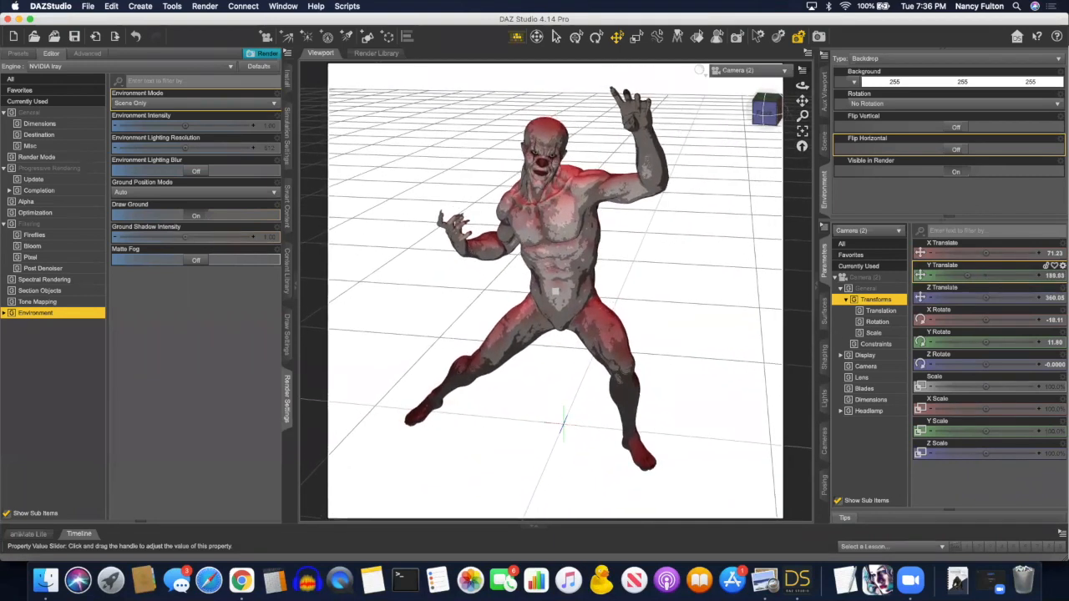
scroll(732, 261, "up", 4)
scroll(733, 262, "up", 5)
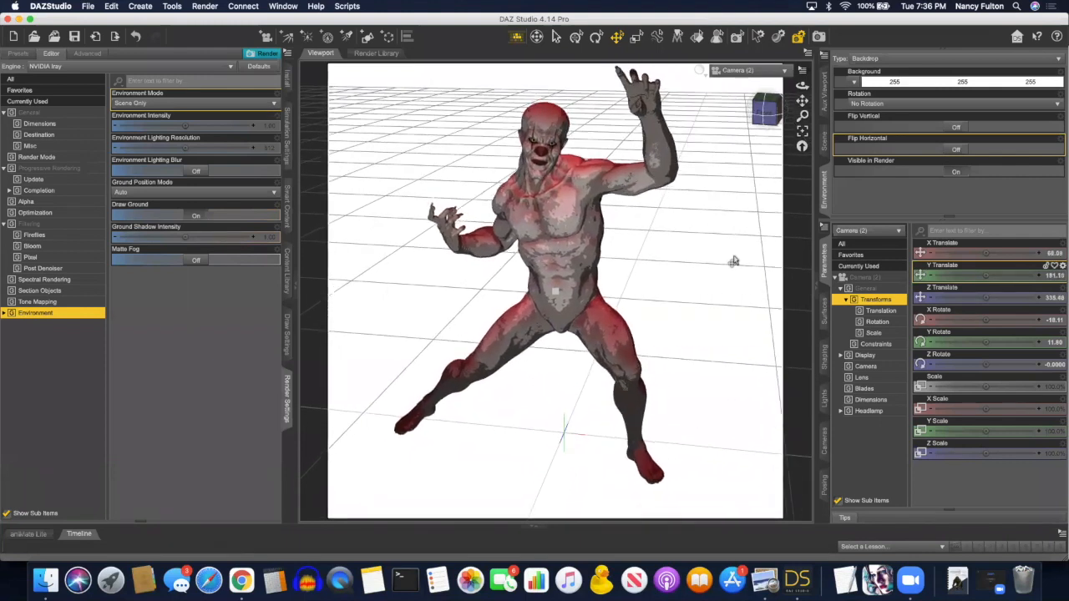
scroll(703, 302, "down", 4)
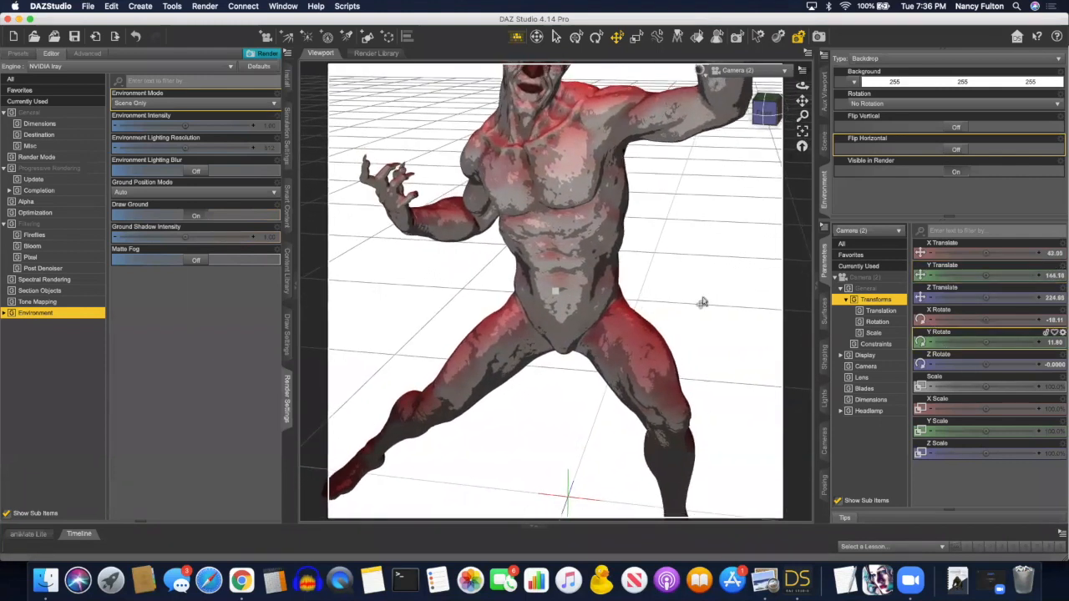
Frame Camera (2) on the figure's head and orbit to a low-angle close-up showing the head, torso and both raised hands.
left_click(550, 112)
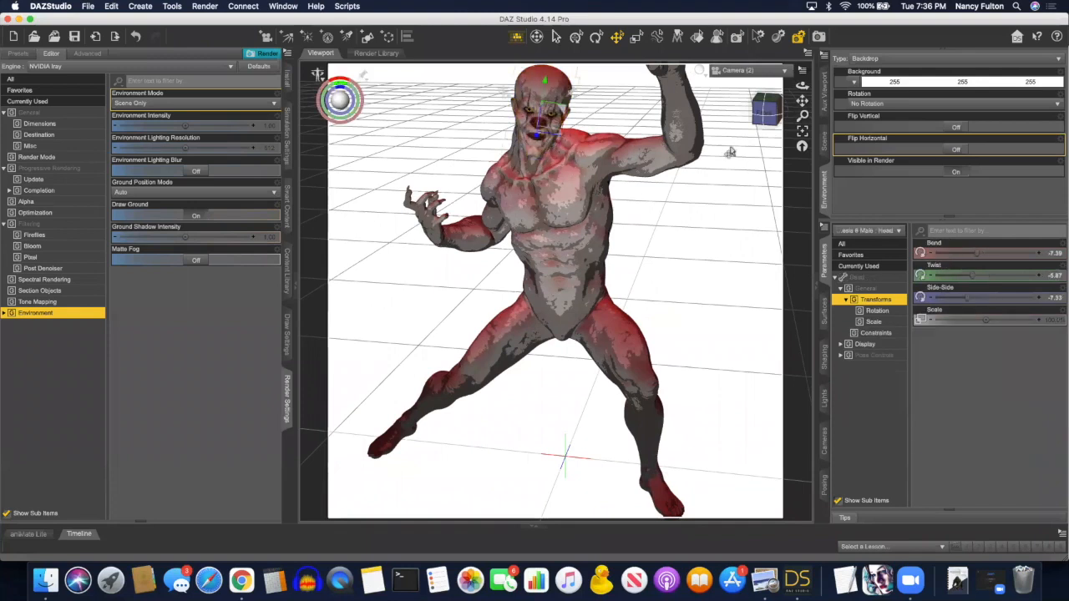
left_click(802, 134)
scroll(693, 259, "up", 3)
scroll(695, 260, "down", 5)
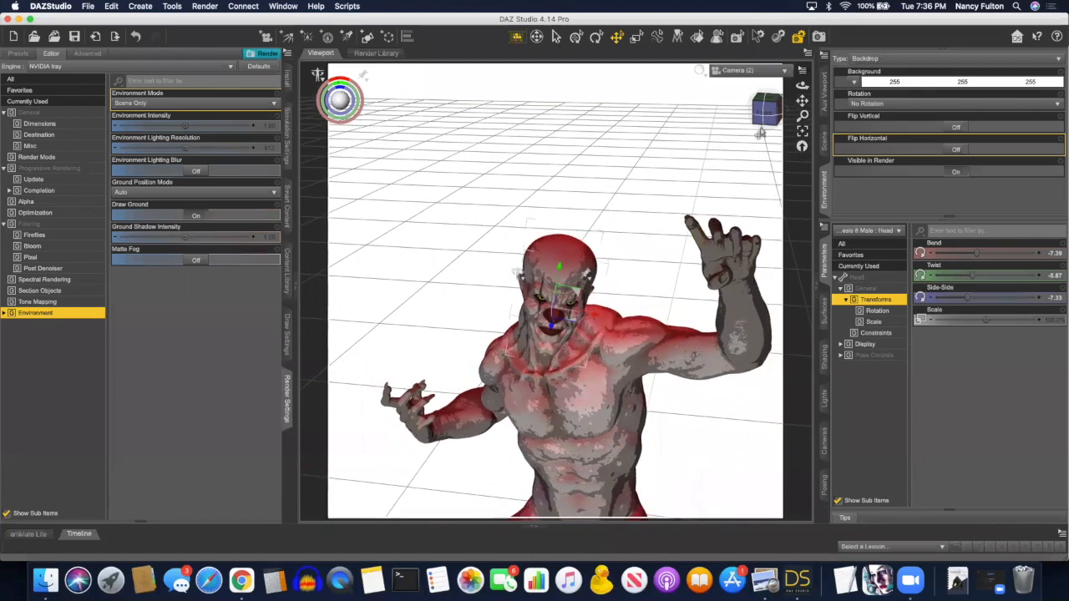
left_click_drag(764, 112, 685, 4)
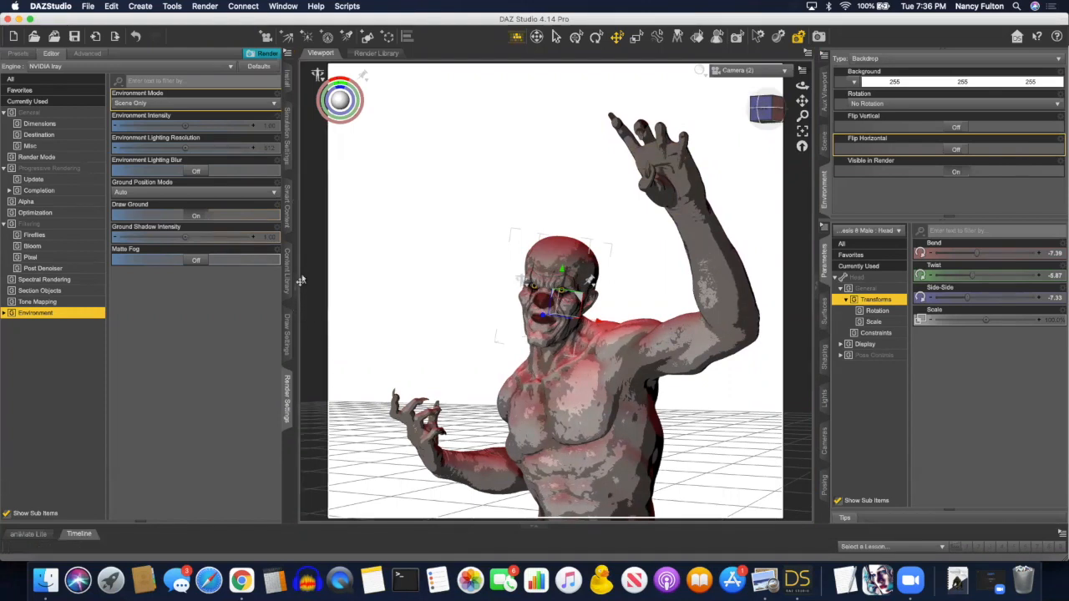
Render the close-up through Camera (2) and inspect the finished image from the raised hand down to the torso.
left_click(208, 8)
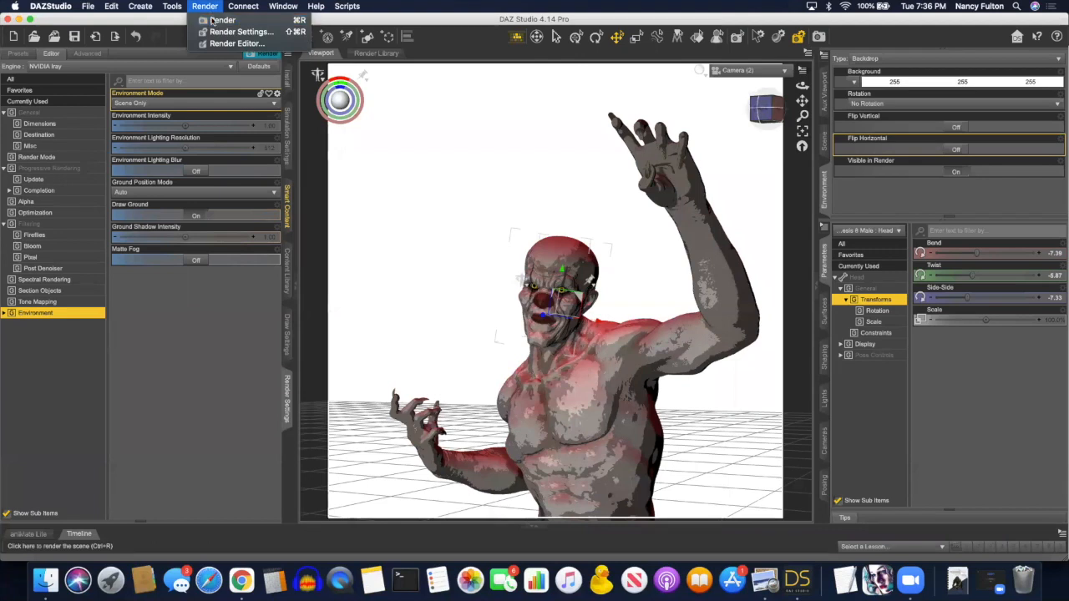
left_click(219, 20)
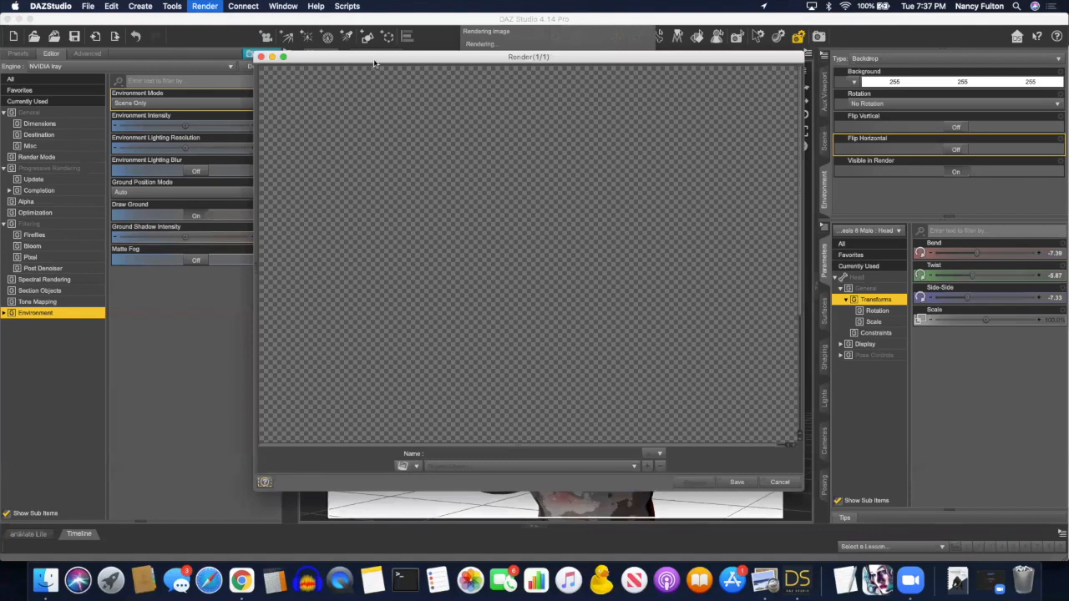
left_click_drag(374, 60, 557, 64)
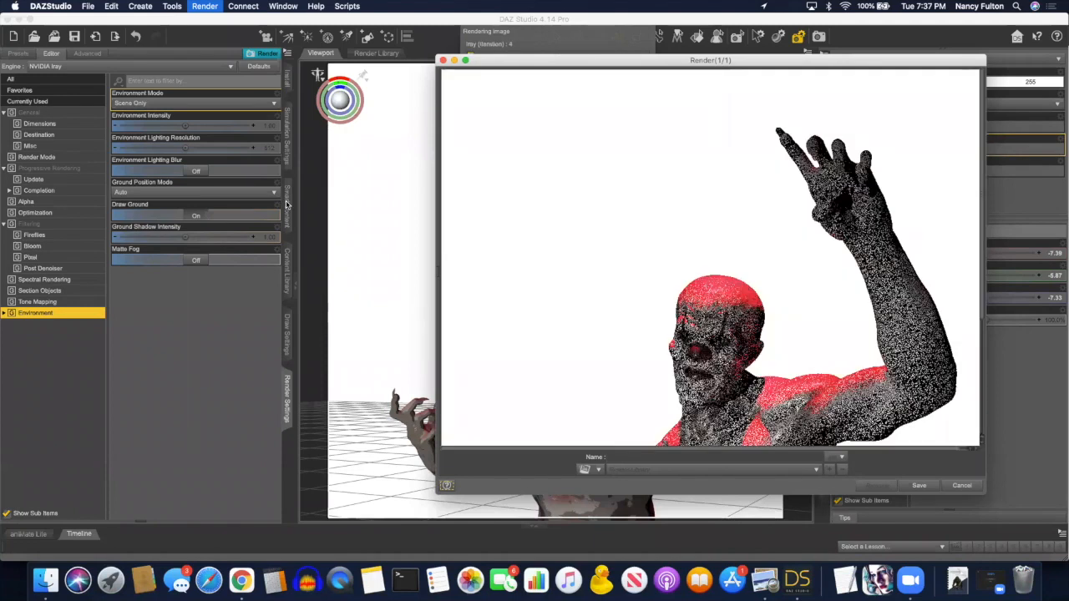
left_click(286, 204)
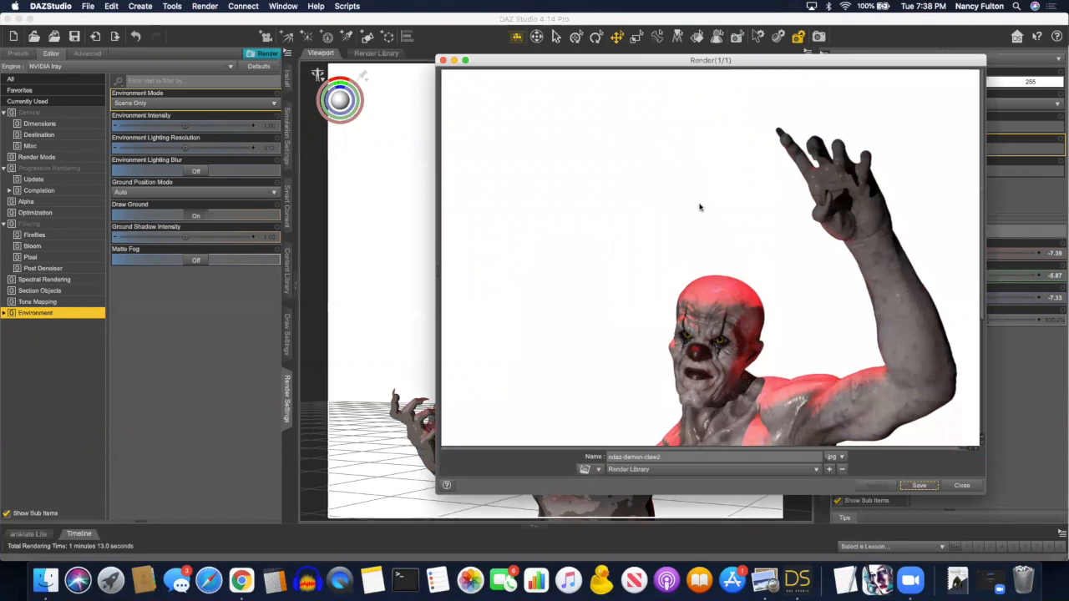
scroll(700, 207, "down", 4)
scroll(700, 208, "up", 1)
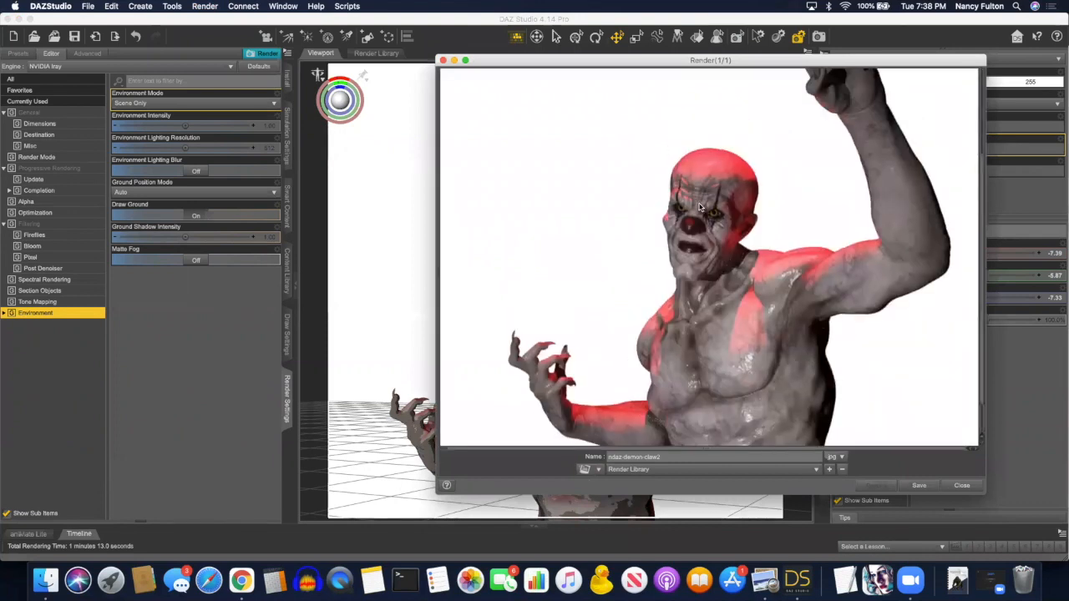
scroll(706, 217, "up", 3)
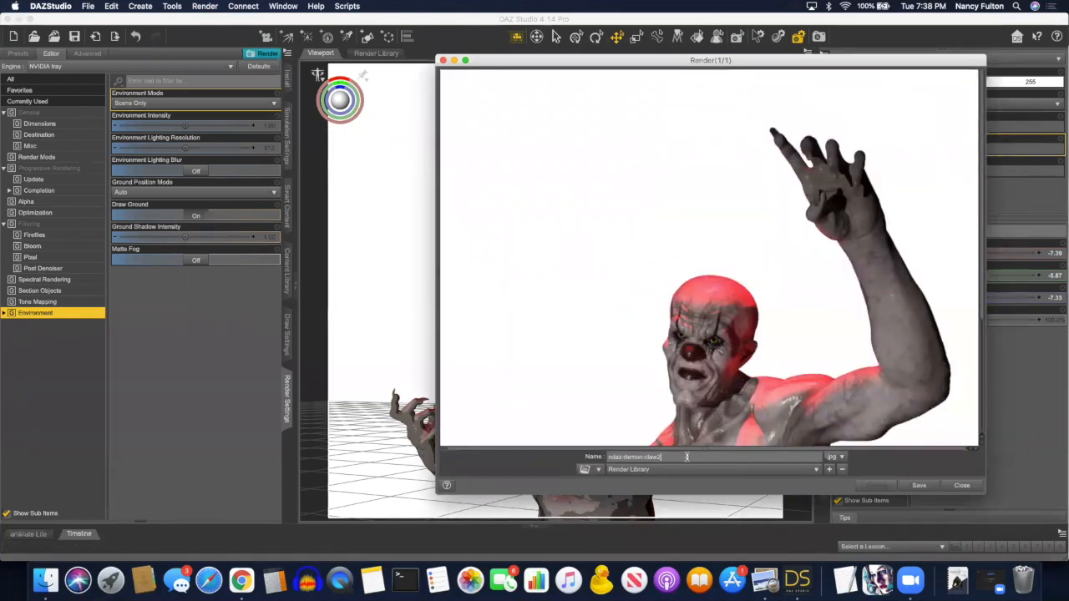
Name the render ndaz-demon-closeup, keep the JPG format, and save it to the Render Library.
key("BackSpace")
key("BackSpace")
key("BackSpace")
key("BackSpace")
key("BackSpace")
left_click(838, 458)
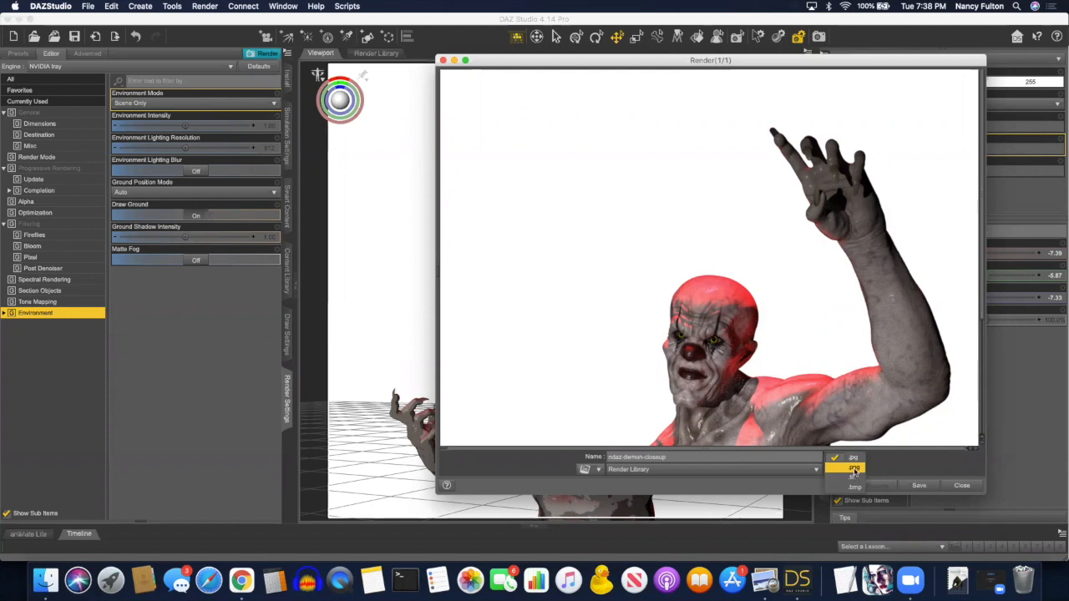
left_click(853, 466)
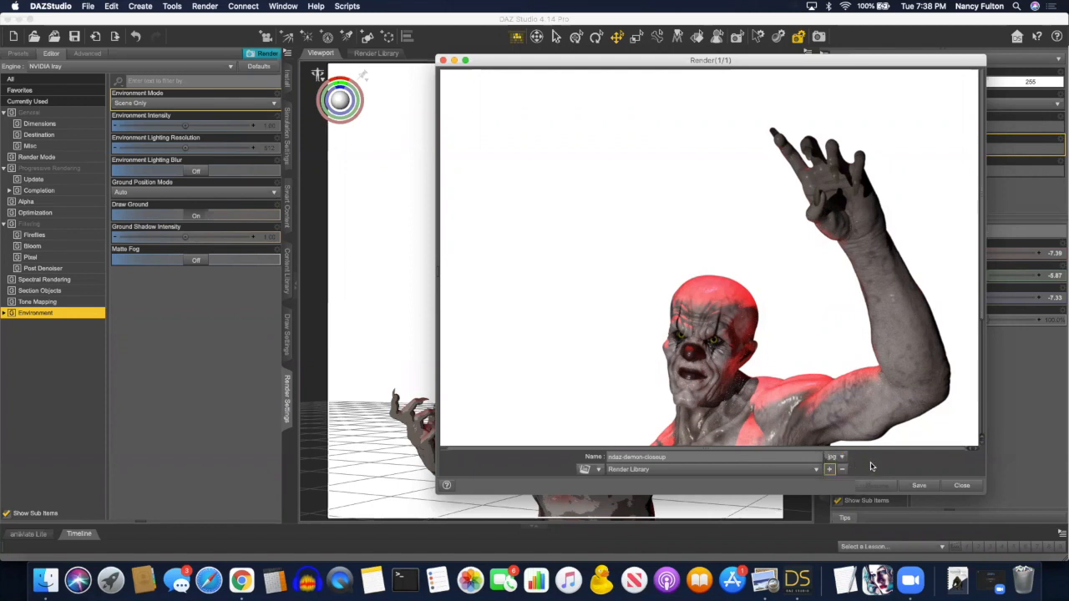
left_click(919, 485)
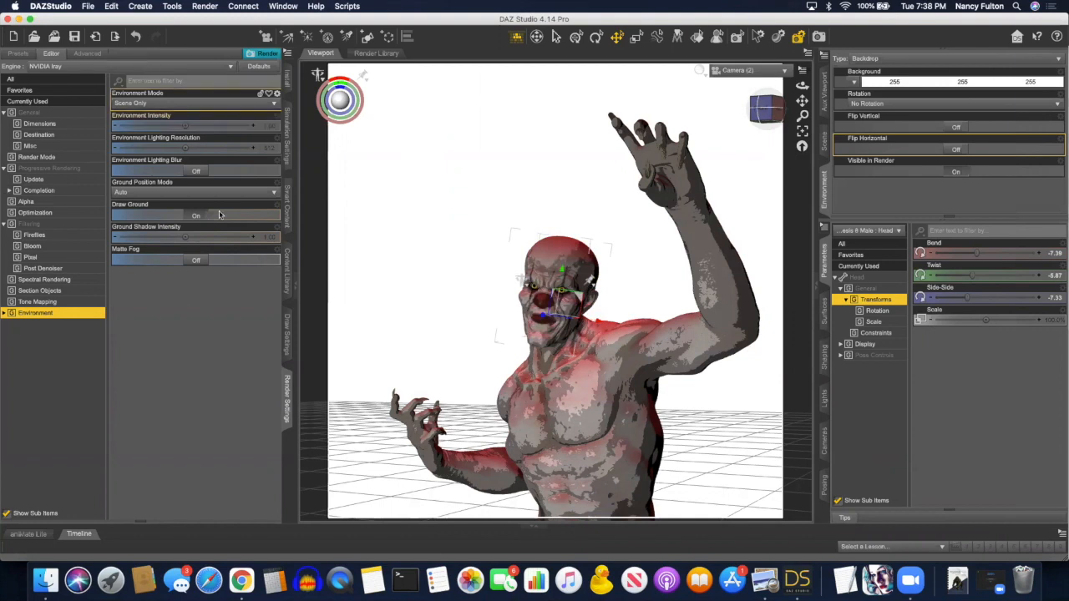
Browse the Environments category in Smart Content, expanding its subcategories and reviewing the available sets and props.
left_click(285, 201)
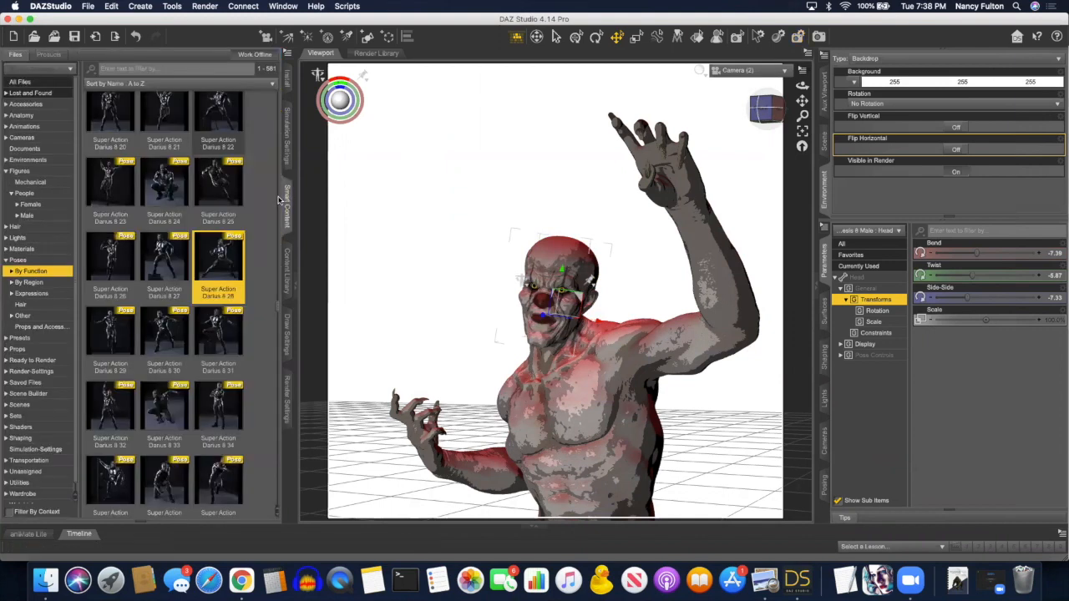
left_click(26, 161)
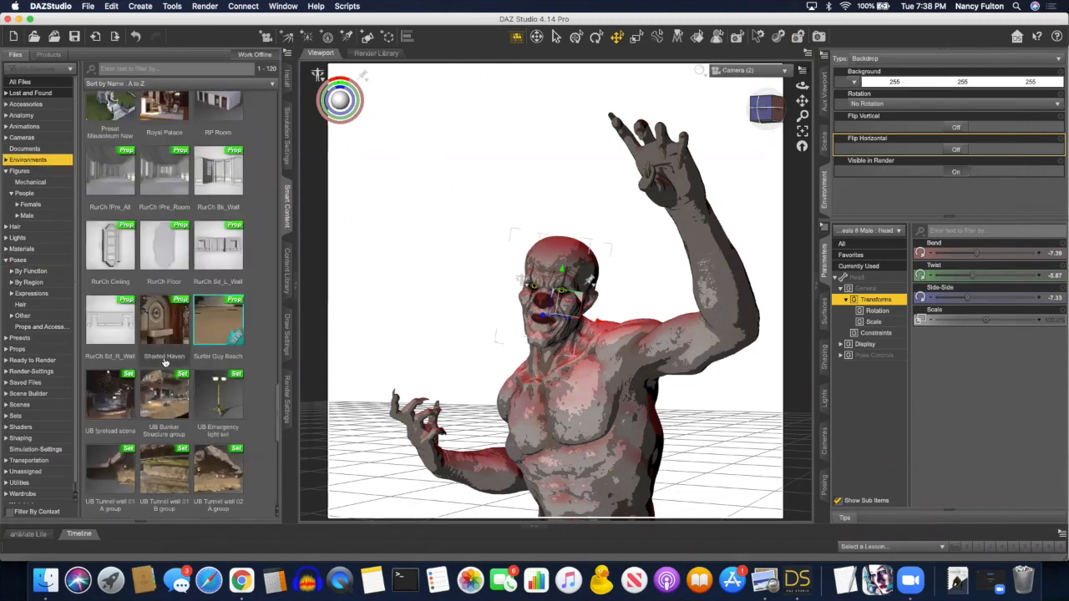
scroll(165, 360, "up", 10)
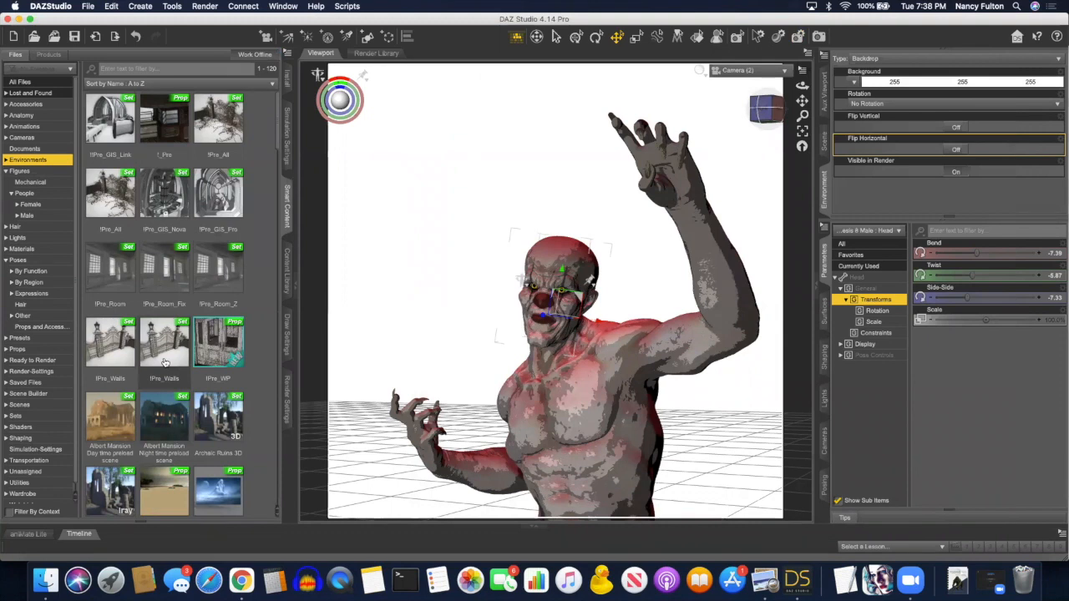
scroll(171, 363, "down", 5)
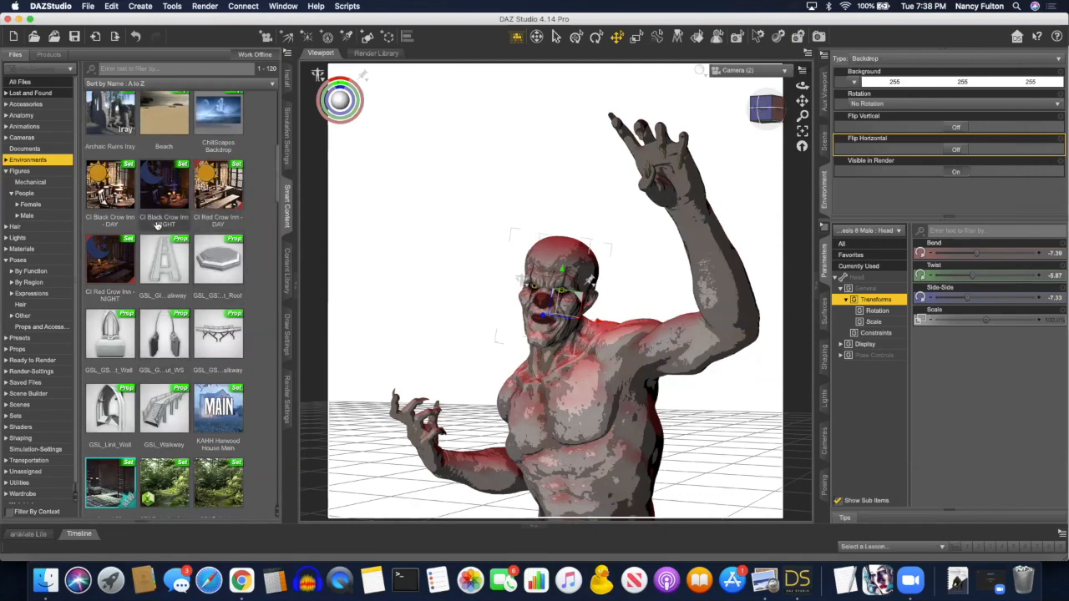
left_click(7, 159)
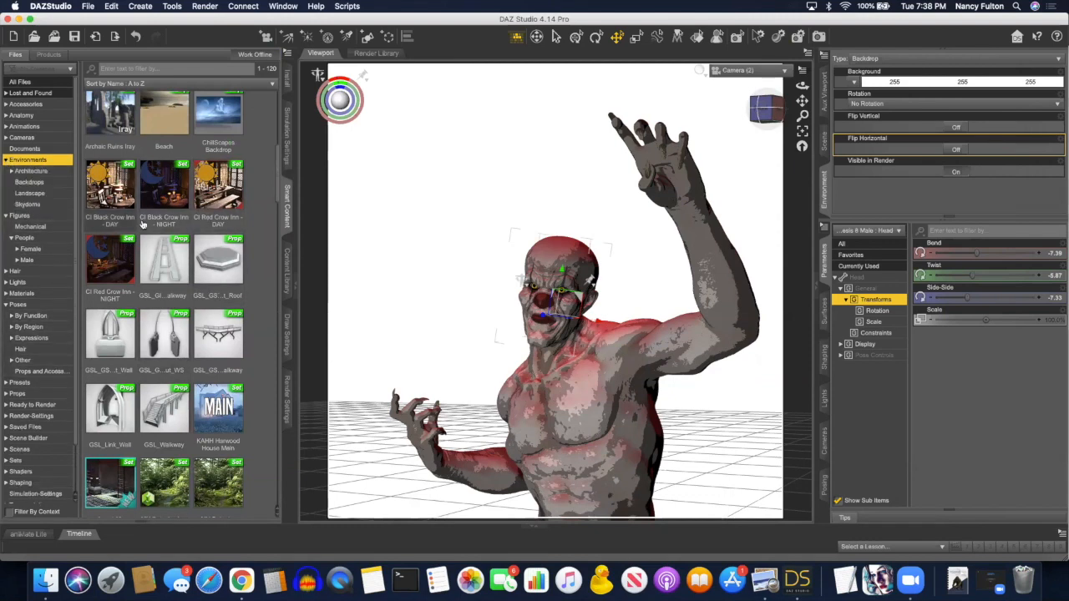
scroll(142, 224, "down", 10)
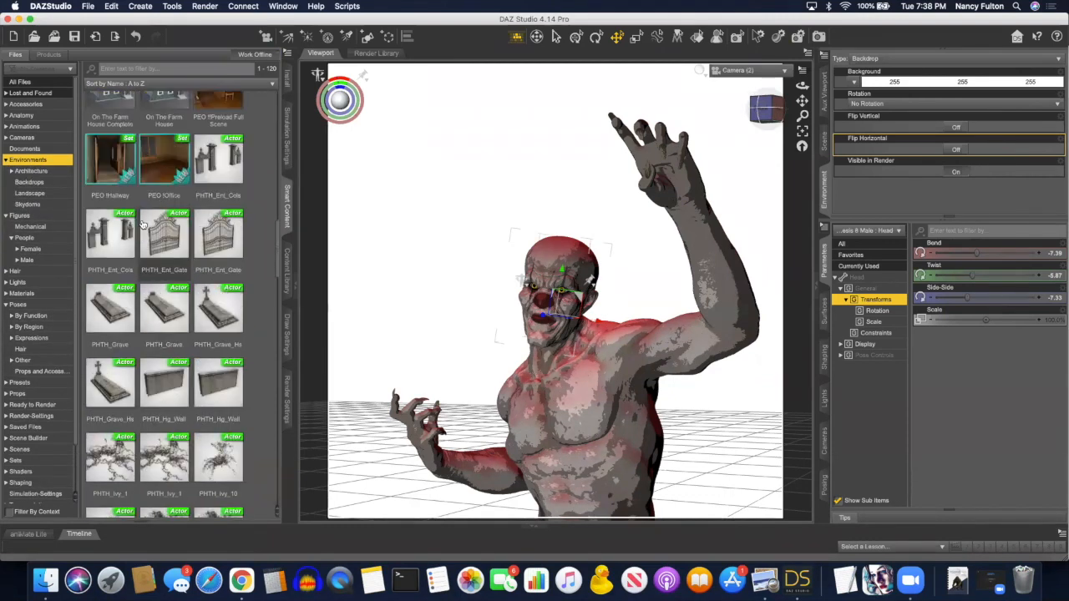
scroll(142, 224, "down", 10)
scroll(142, 225, "up", 3)
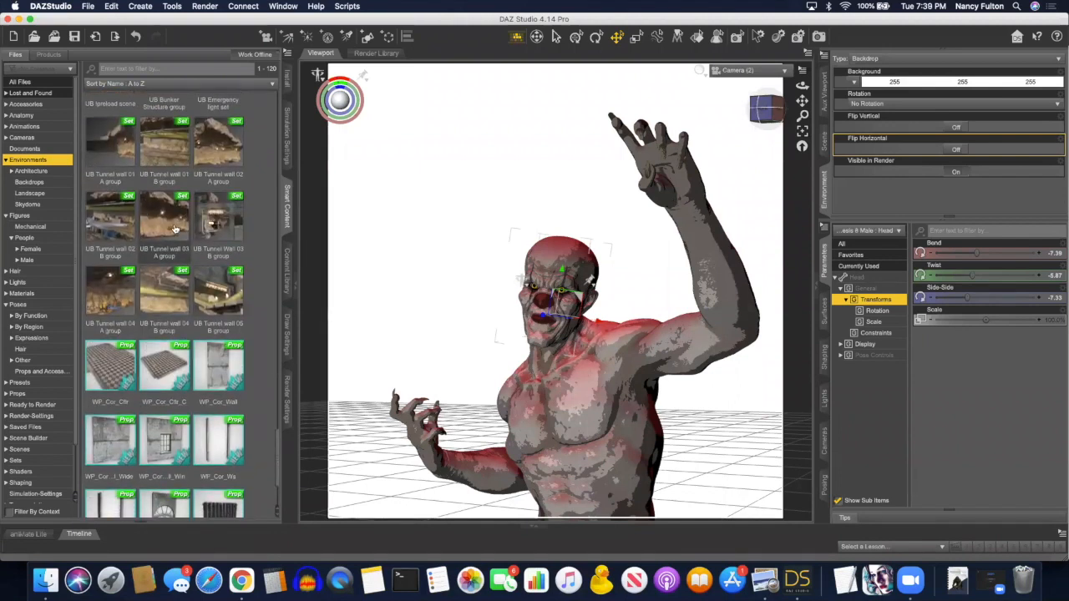
scroll(175, 228, "up", 15)
scroll(174, 228, "up", 1)
left_click(171, 288)
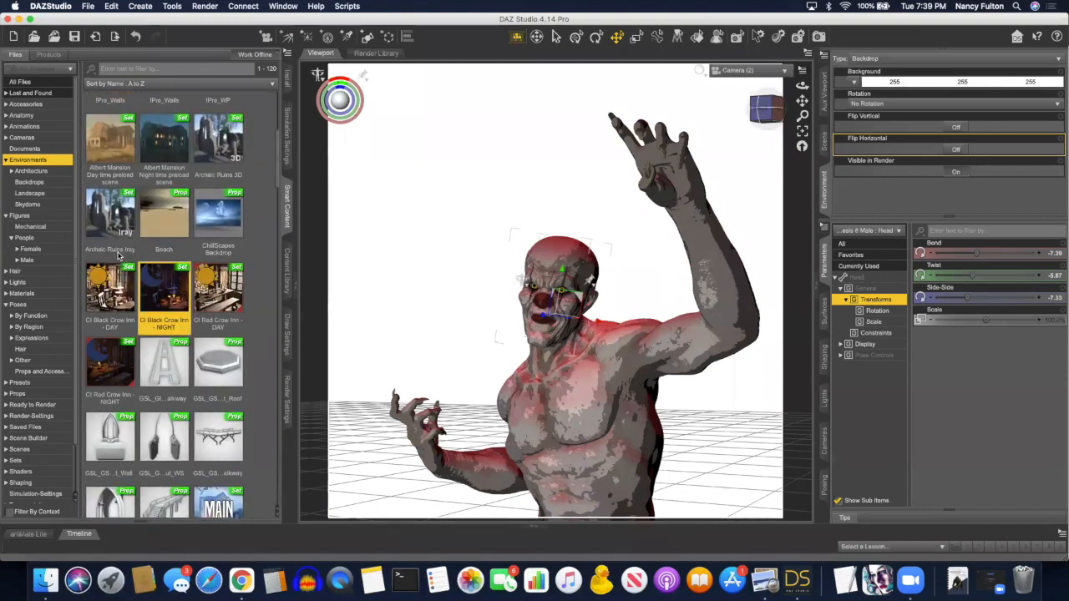
scroll(118, 257, "up", 5)
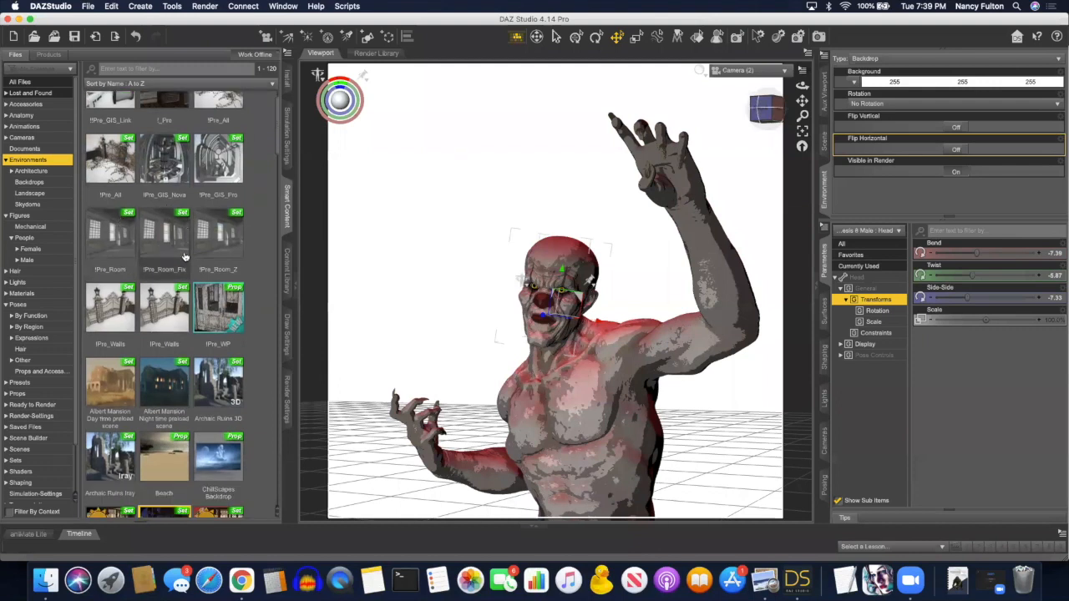
scroll(185, 257, "down", 5)
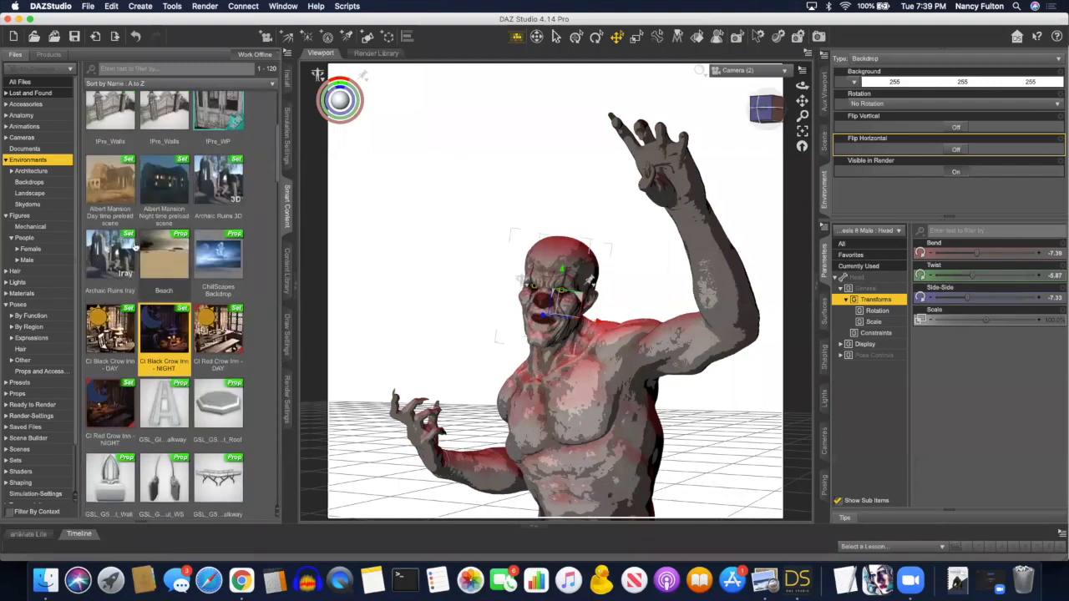
Review the Landscape environments, checking the details of the UB preload scene.
left_click(31, 194)
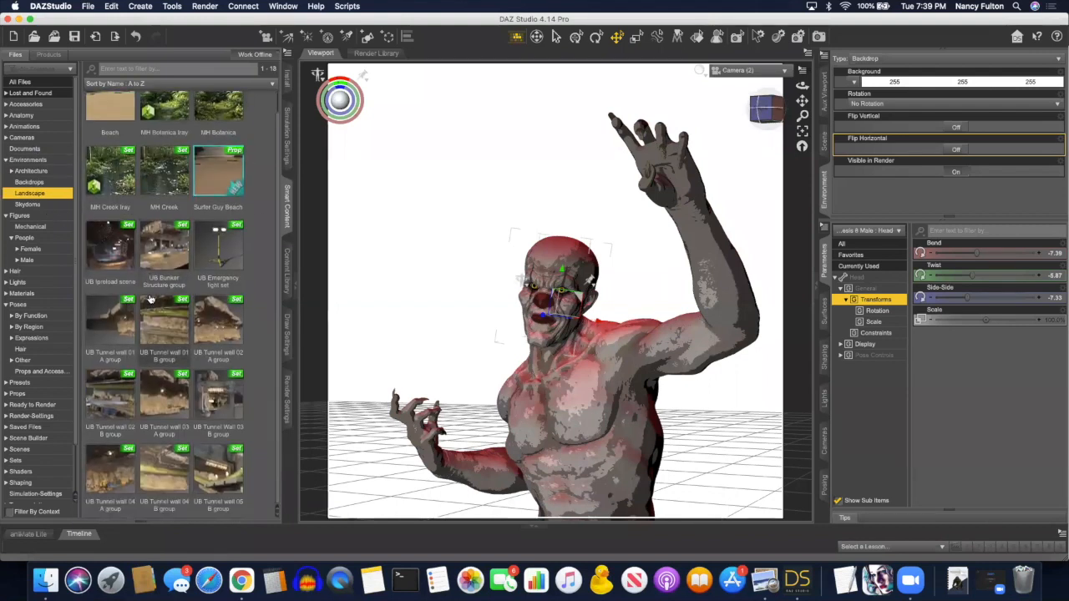
scroll(150, 299, "up", 1)
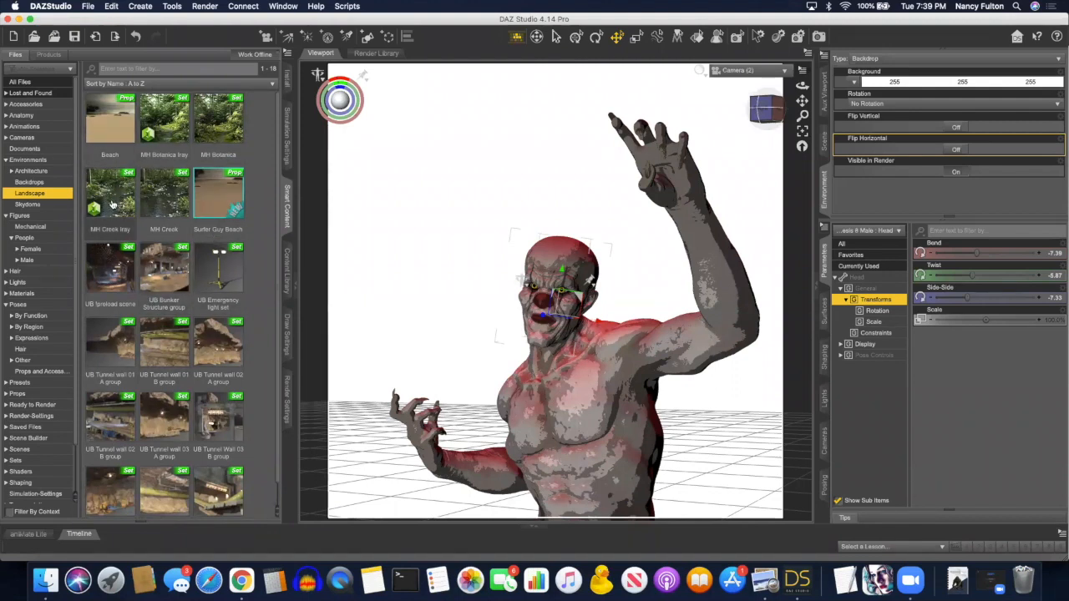
mouse_move(112, 281)
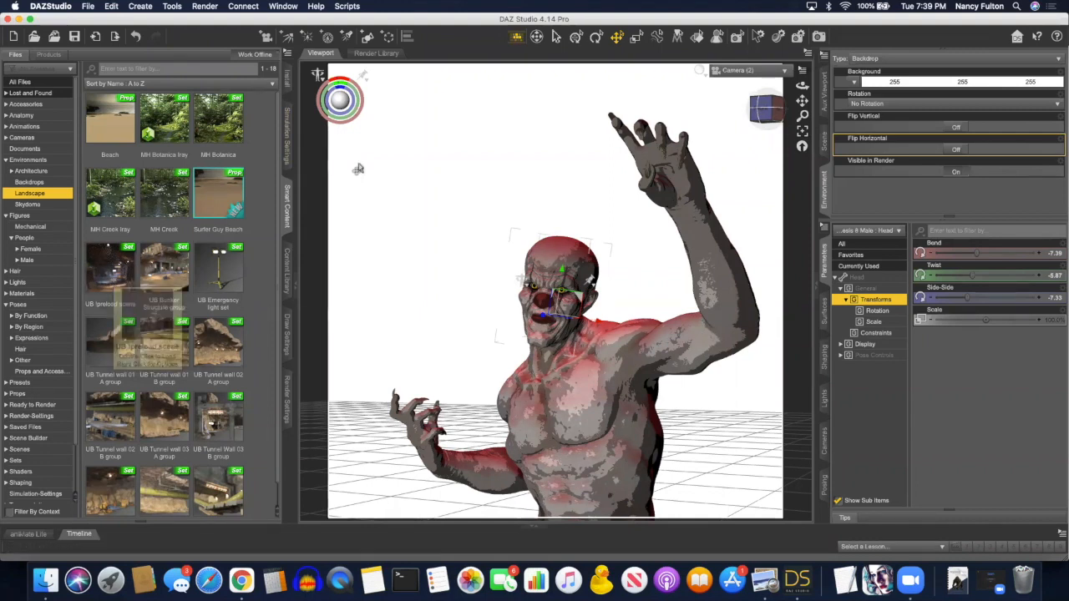
Deselect the figure's head and save the scene as ndaz-demon-claw in the Scenes folder.
left_click(376, 186)
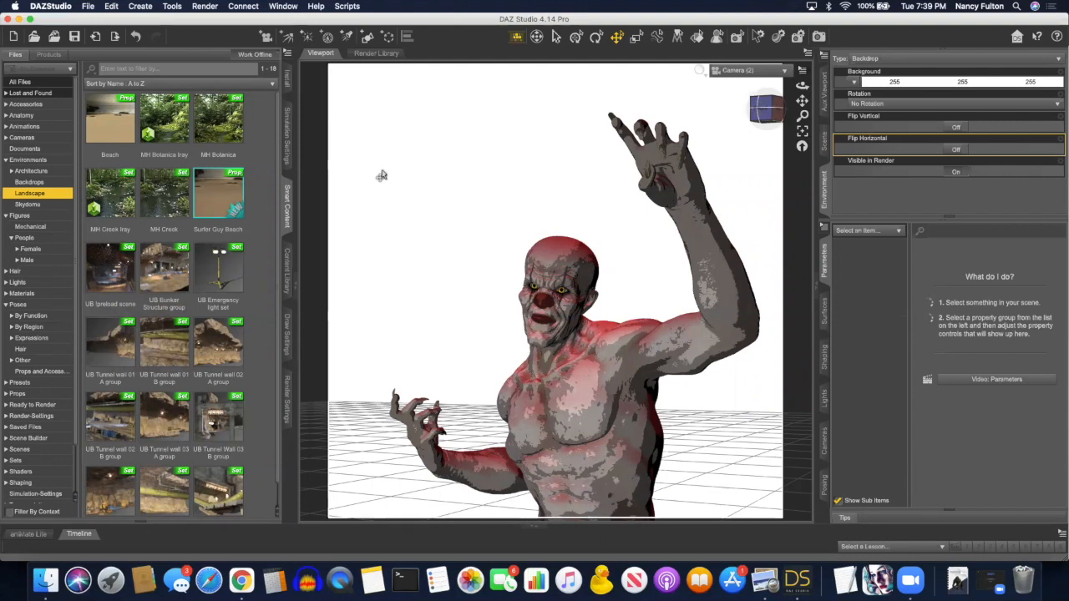
left_click(88, 5)
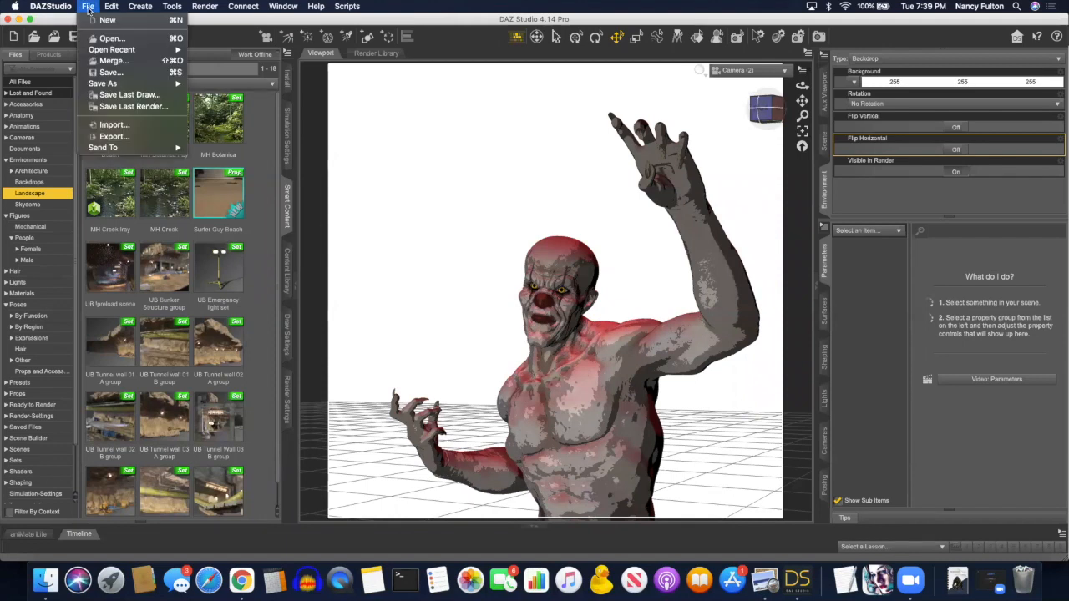
mouse_move(93, 88)
left_click(205, 85)
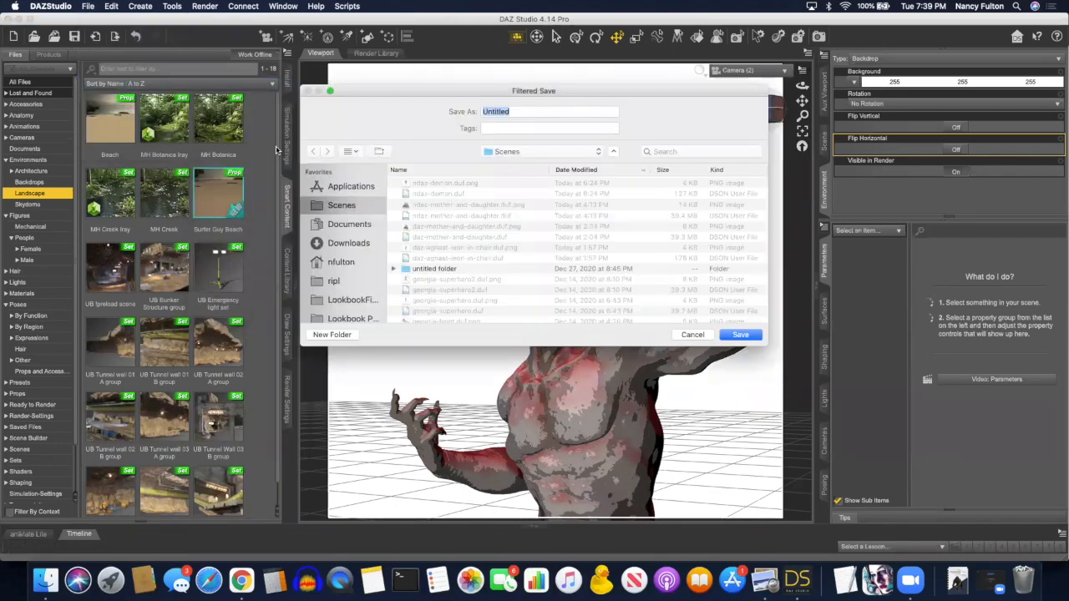
type("ndaz-demon-claw")
left_click(740, 335)
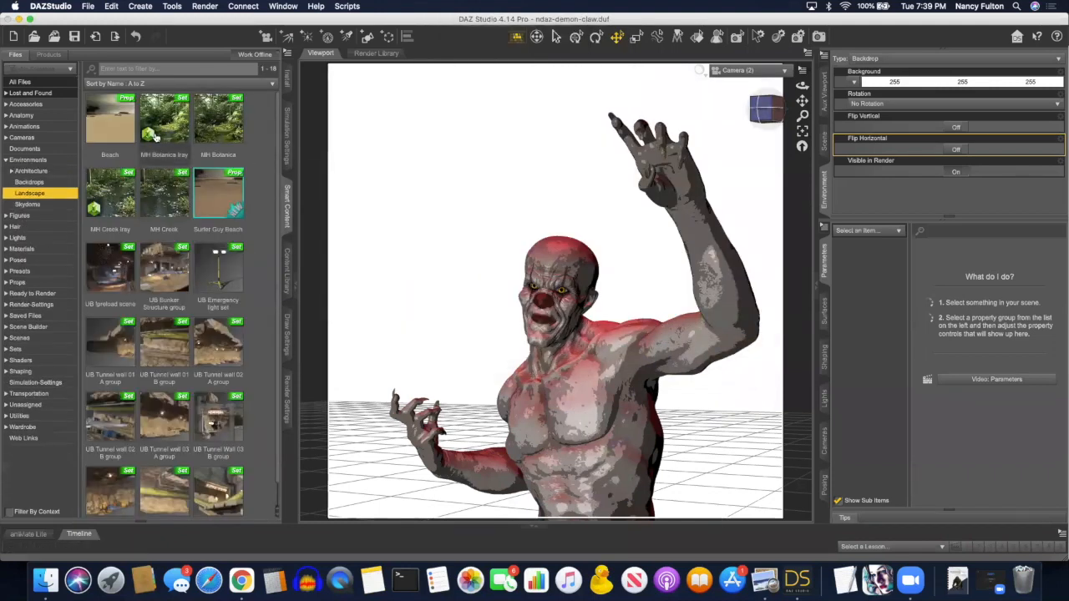
left_click(88, 7)
mouse_move(63, 10)
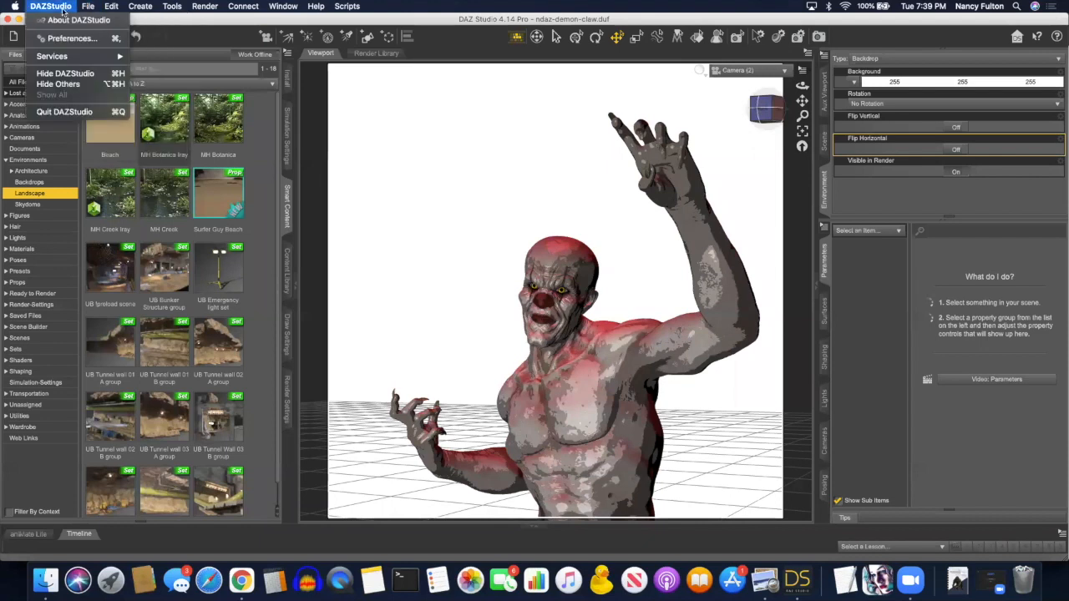
Quit DAZ Studio and switch to Painnt.
left_click(60, 111)
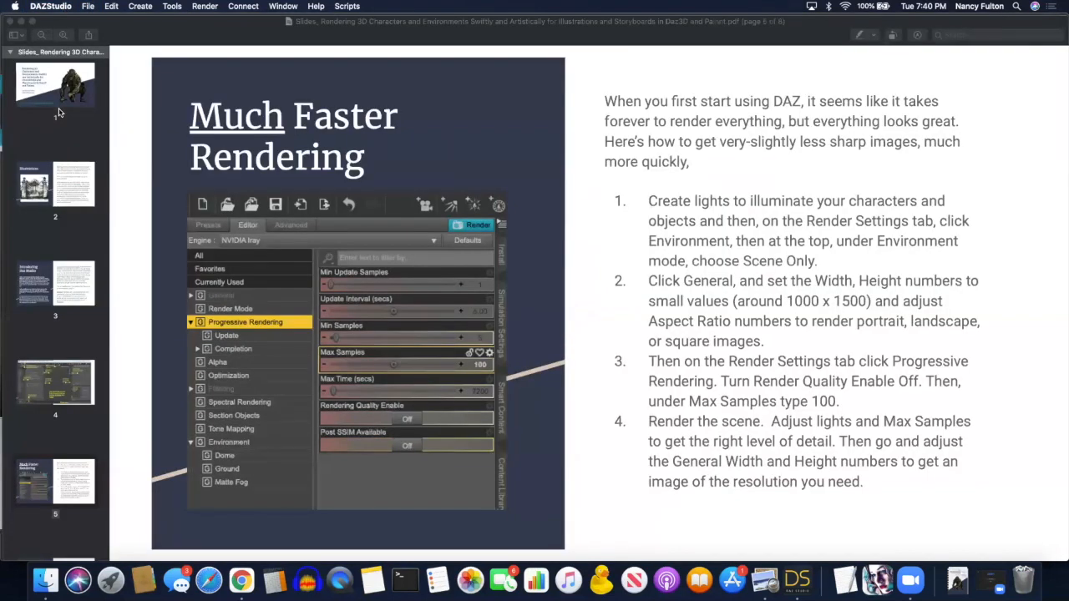
left_click(5, 219)
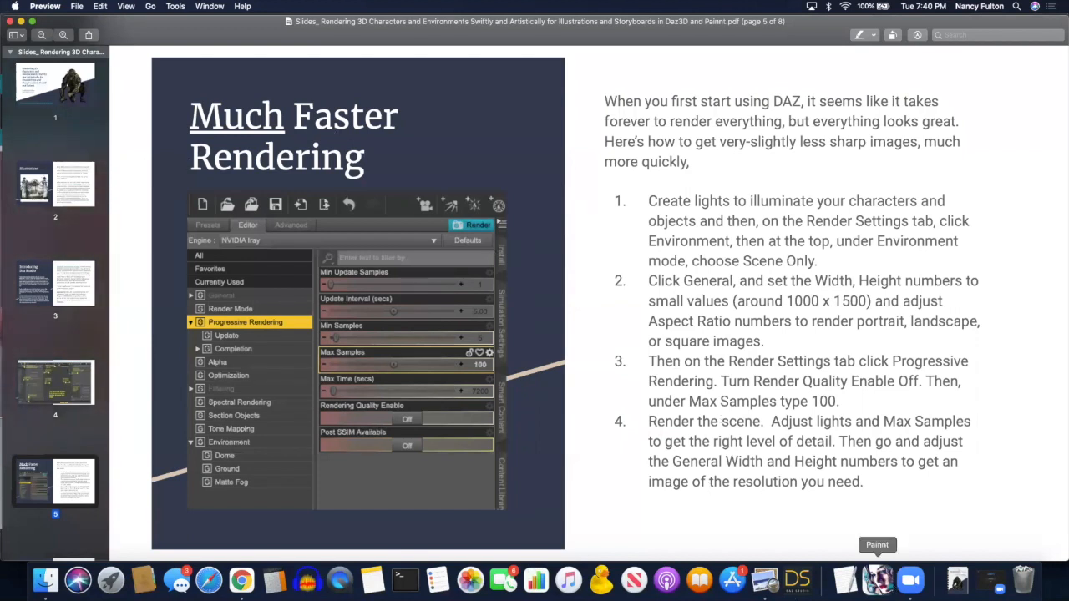
left_click(877, 579)
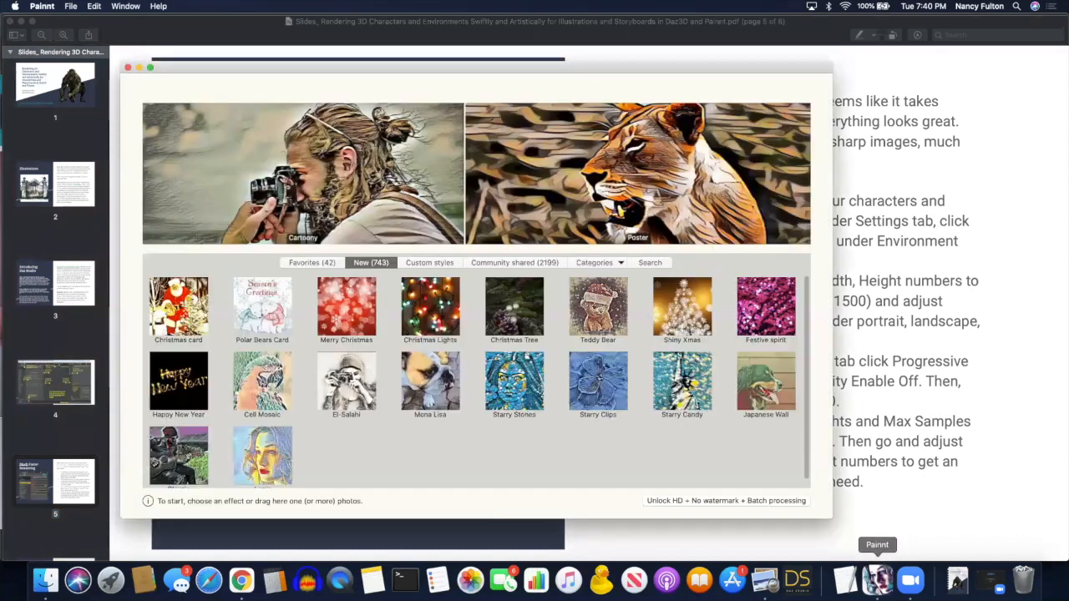
left_click(222, 32)
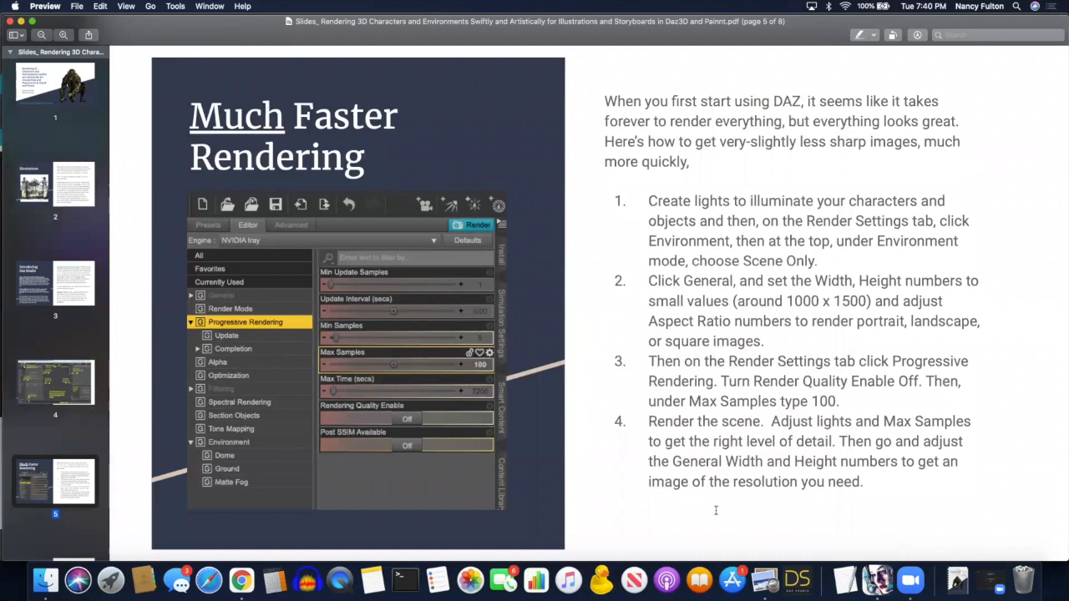
left_click(878, 580)
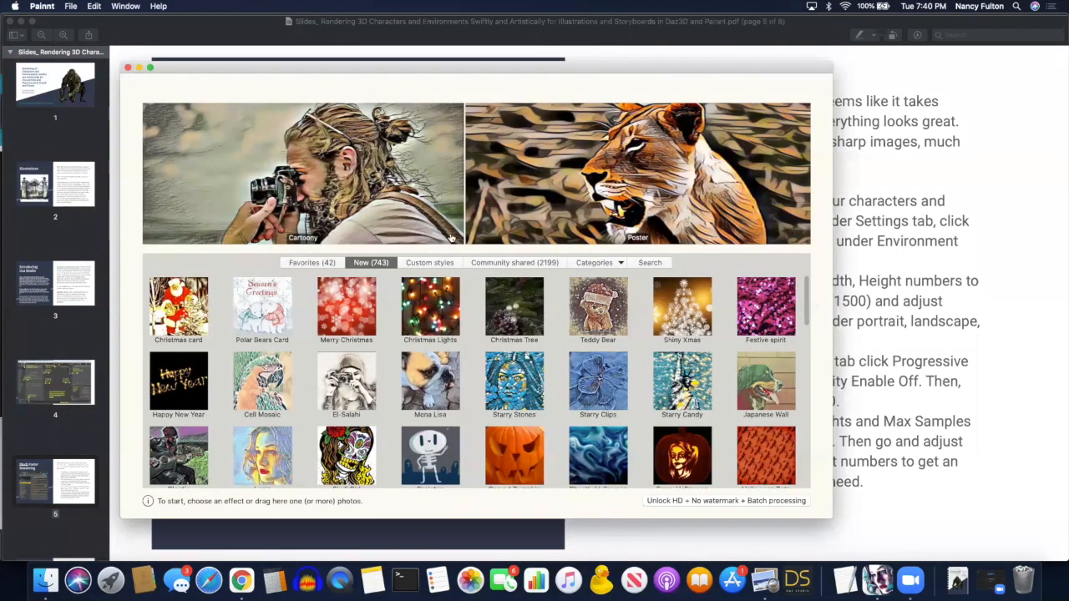
Enlarge the Painnt window to fill the screen above the Dock and glance over the New styles.
left_click_drag(338, 60, 218, 11)
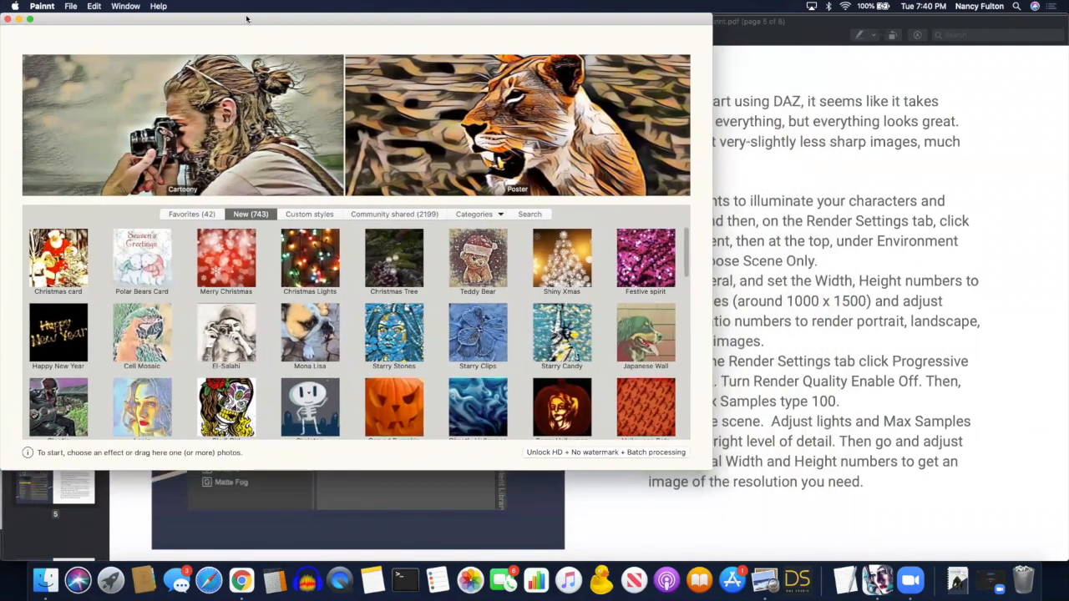
left_click_drag(711, 468, 1068, 561)
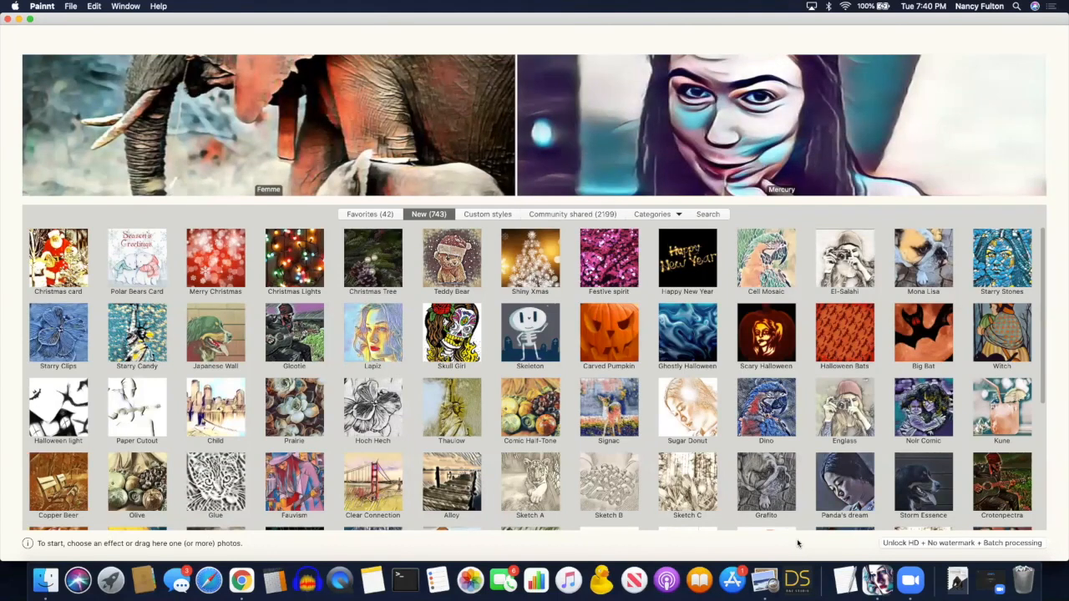
scroll(778, 463, "up", 1)
scroll(778, 463, "down", 1)
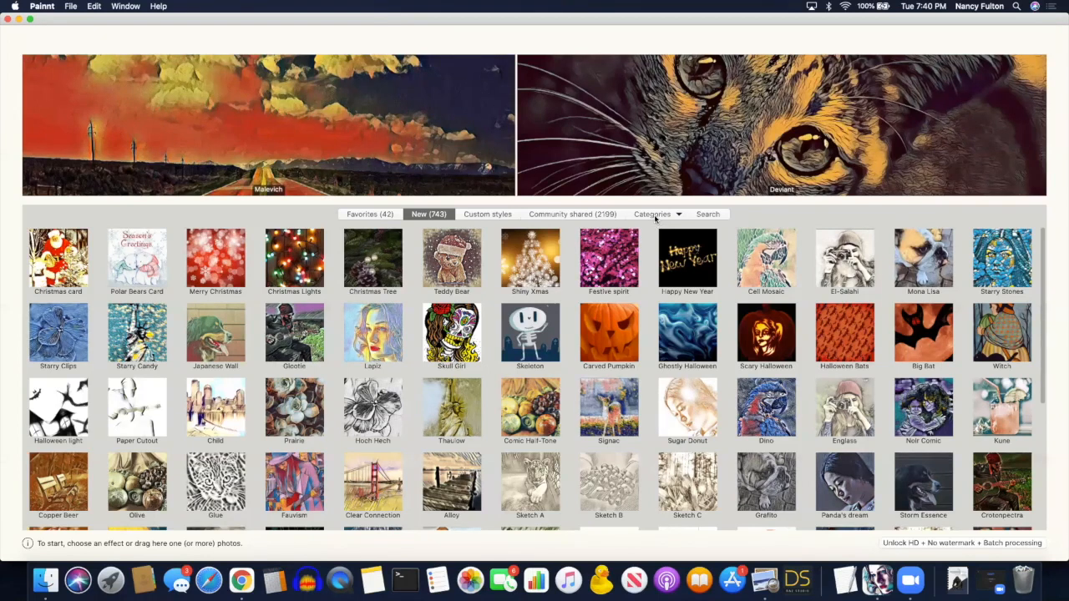
Show the Sketch category and look through its styles.
left_click(654, 214)
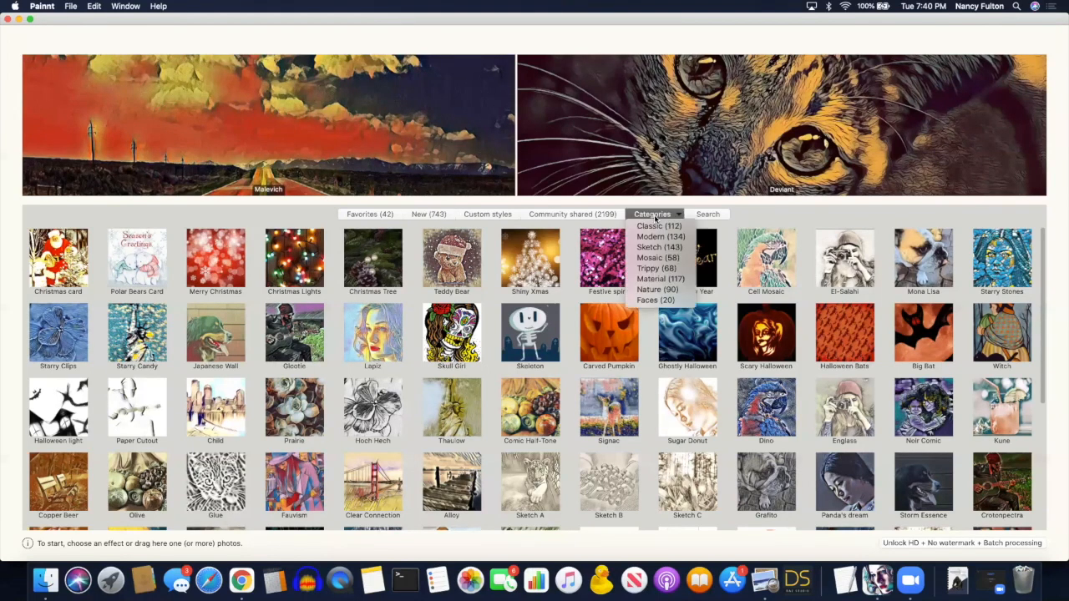
left_click(658, 247)
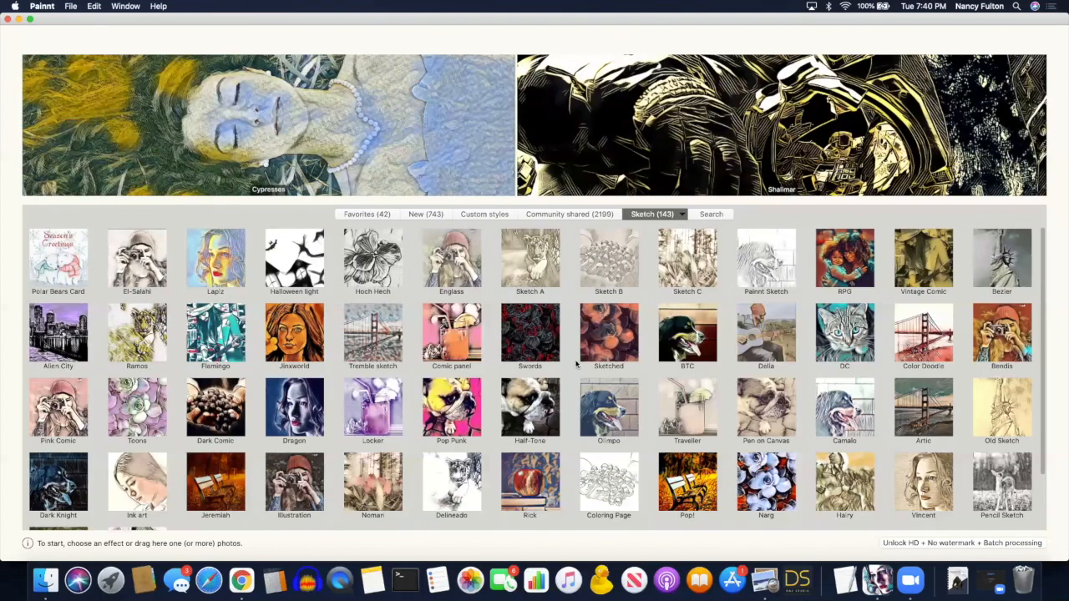
scroll(576, 364, "down", 1)
scroll(575, 364, "down", 6)
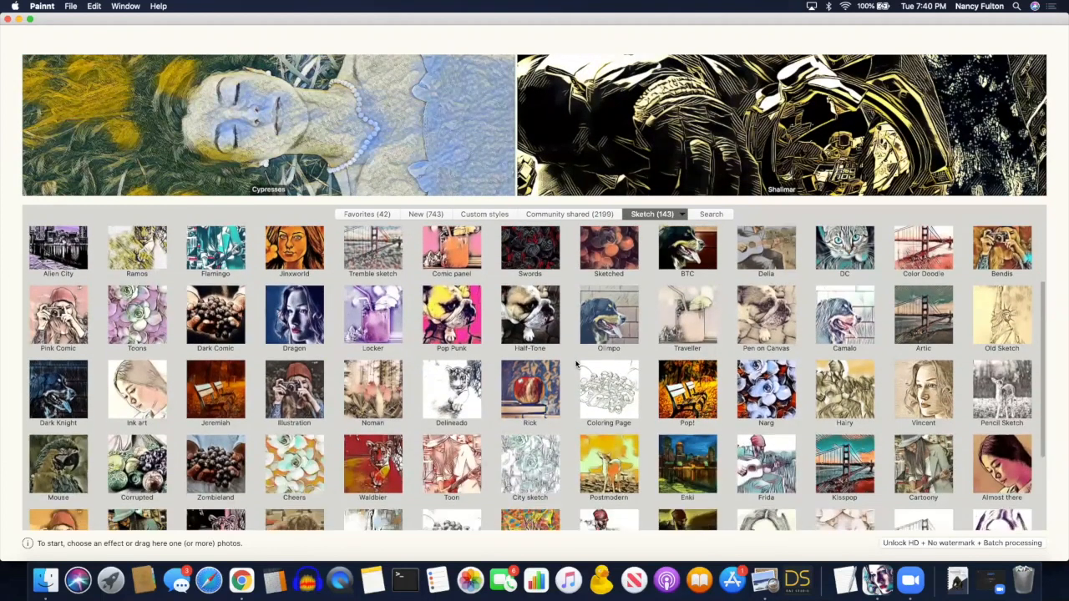
scroll(576, 364, "down", 9)
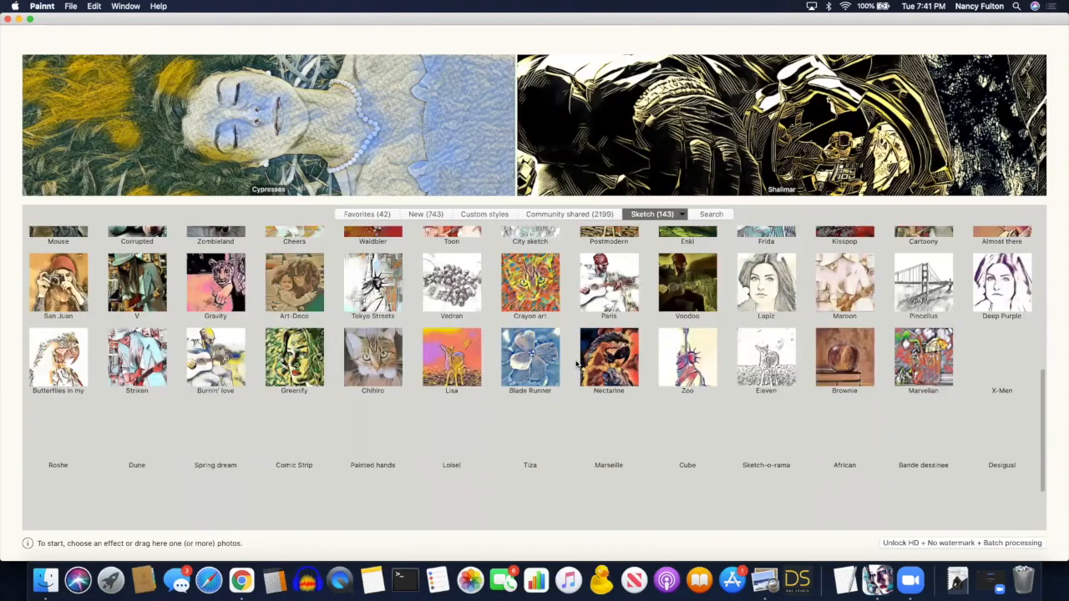
scroll(576, 364, "up", 9)
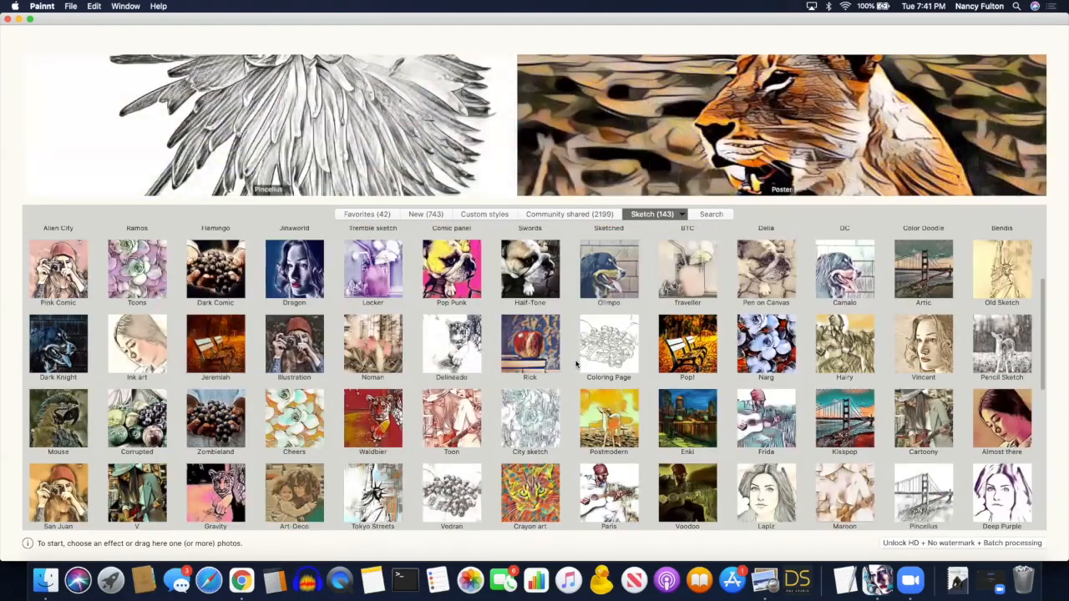
scroll(575, 364, "up", 5)
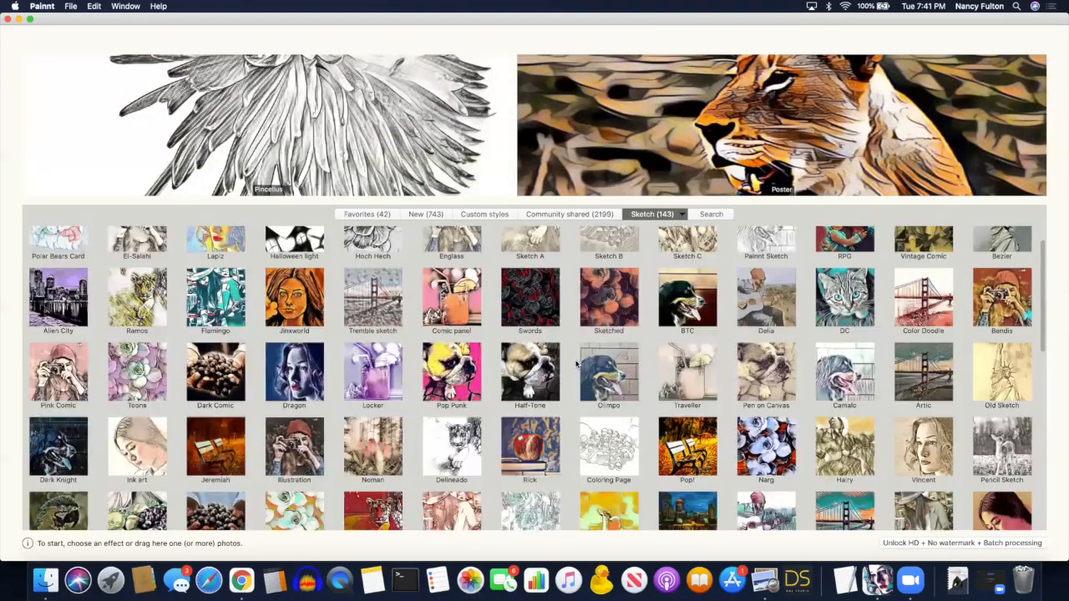
scroll(577, 364, "up", 2)
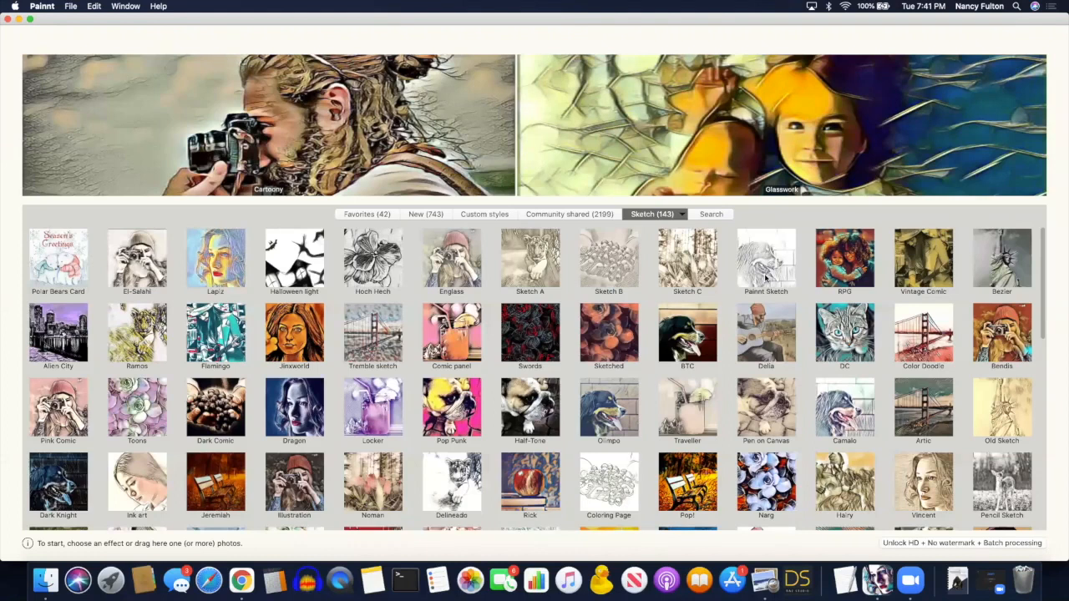
Choose the Noman style from the favorites and apply it to ndaz-demon-claw.duf.png, found by searching for ndaz.
left_click(372, 215)
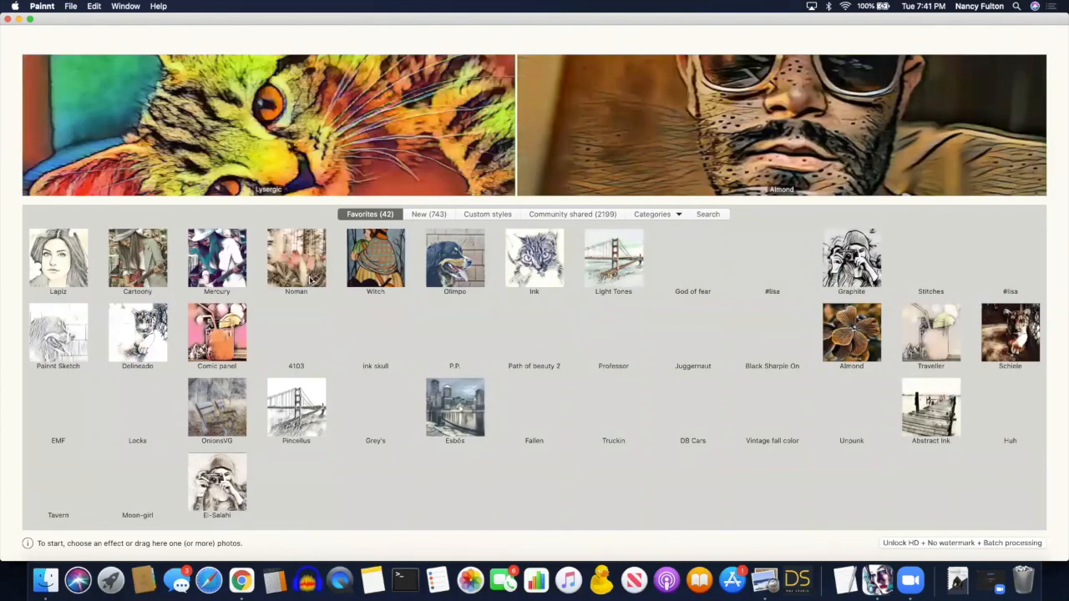
left_click(311, 280)
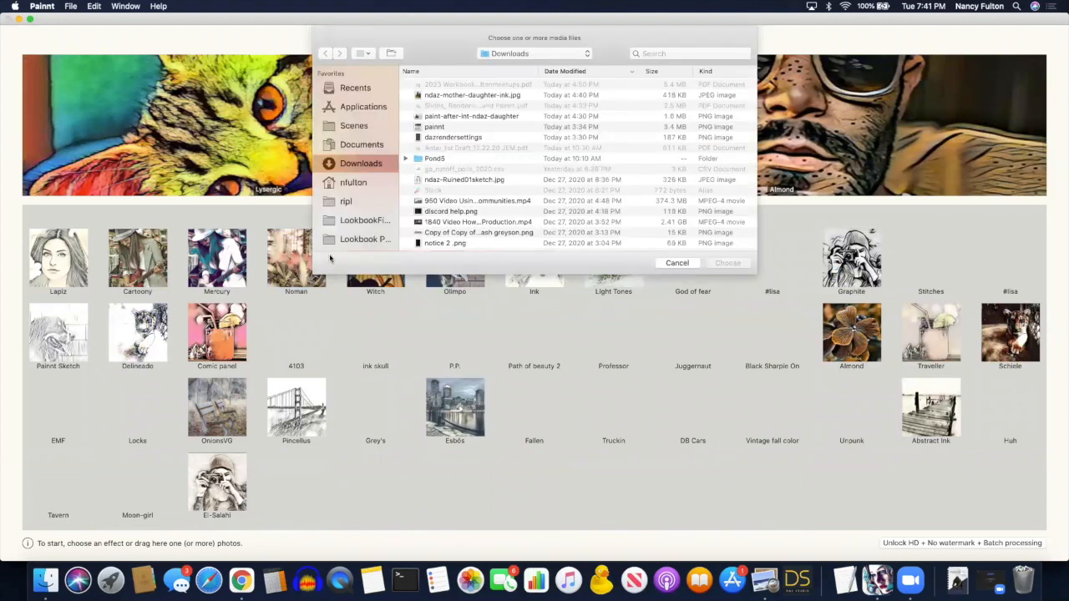
left_click(660, 53)
type("ndaz")
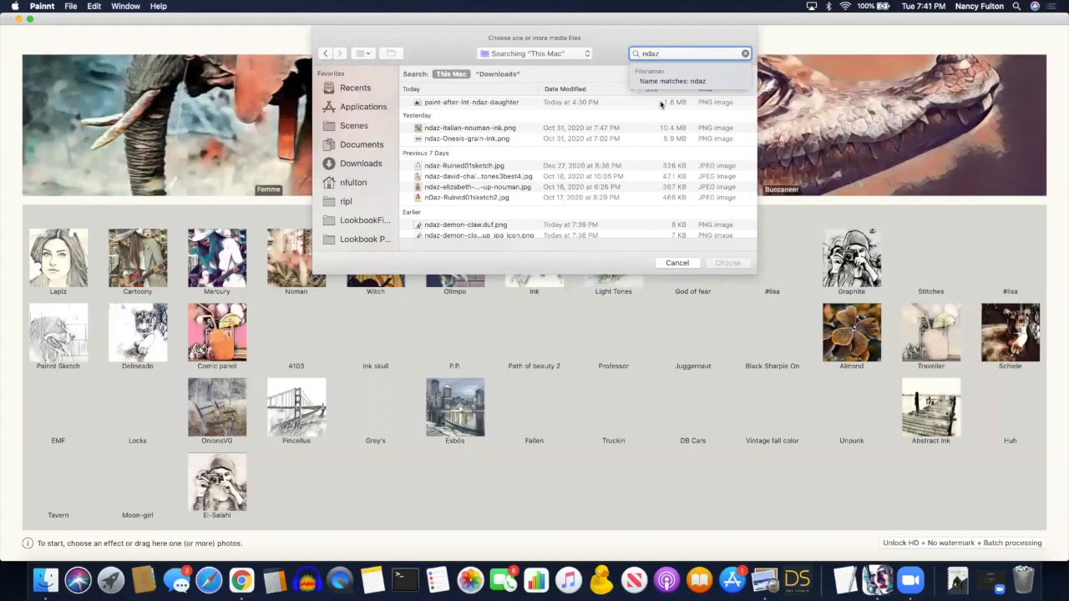
left_click(482, 226)
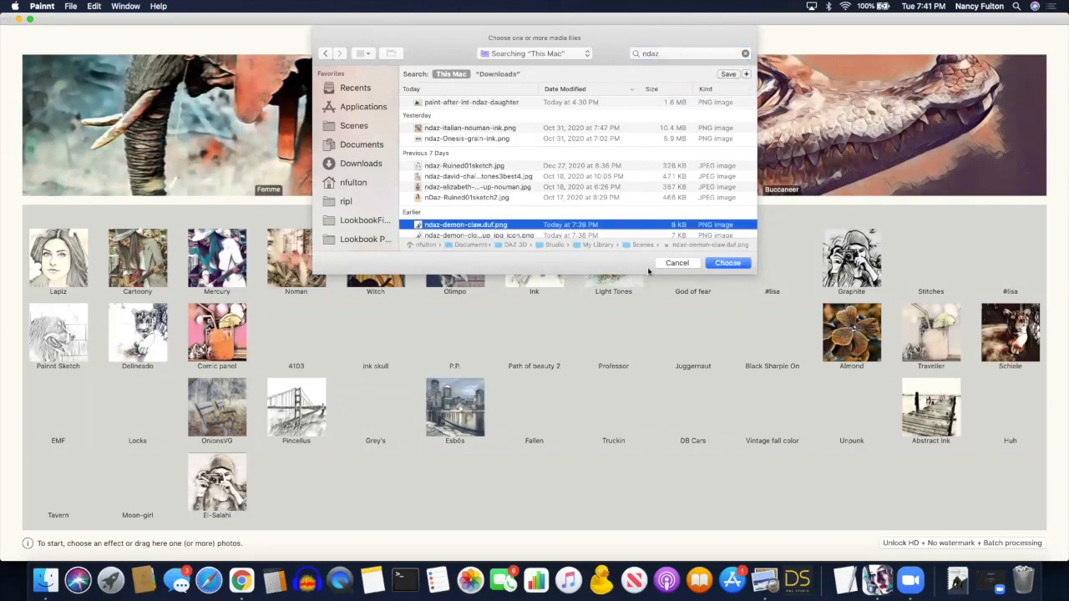
left_click(728, 264)
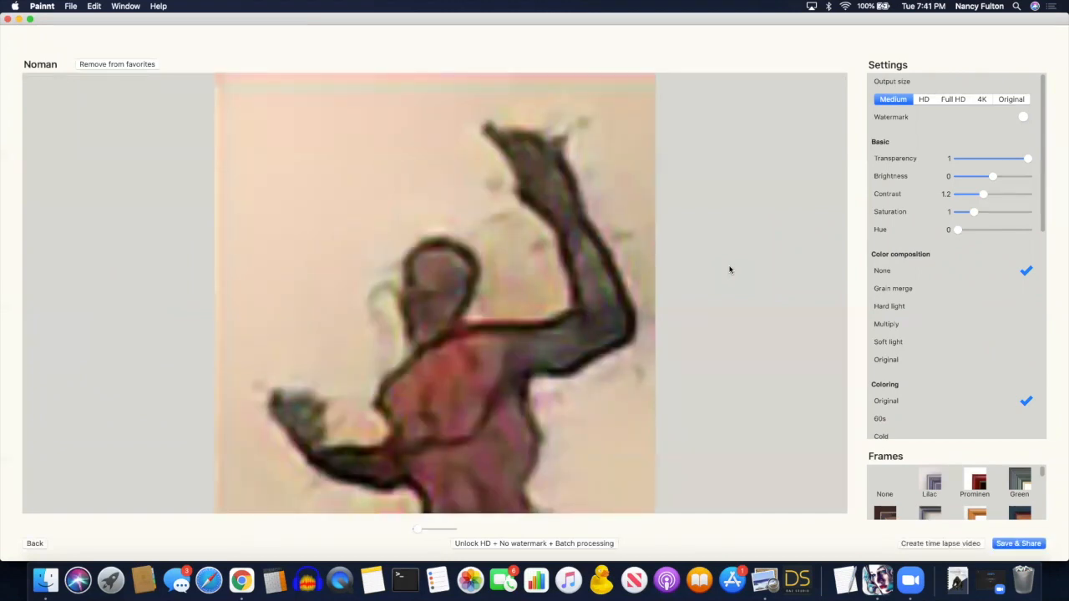
Set the demon picture's color composition to Grain merge, and try the Original output size before choosing 4K.
left_click(905, 289)
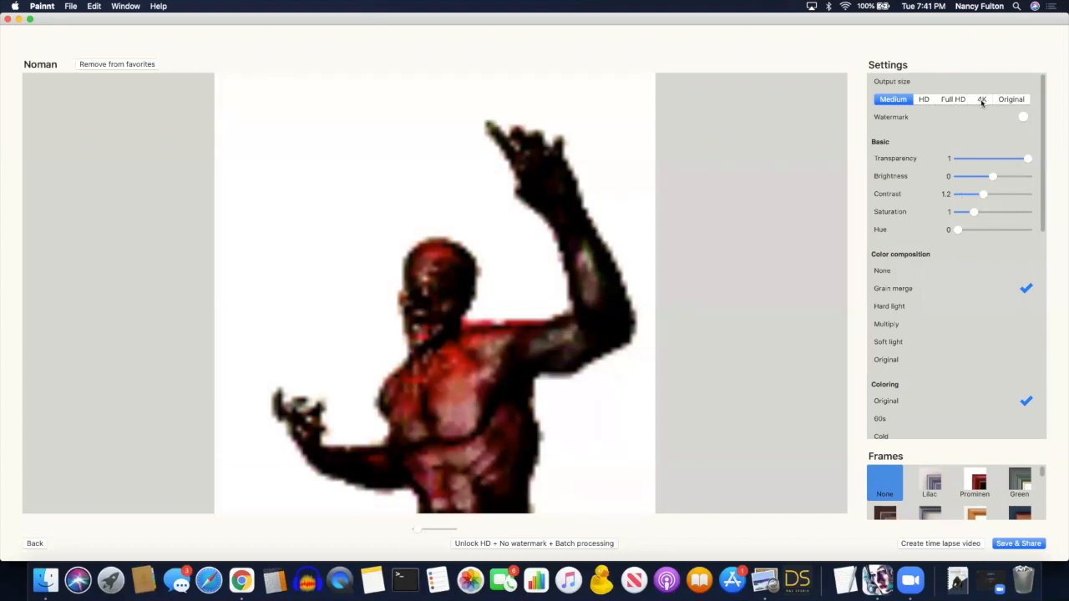
left_click(1012, 104)
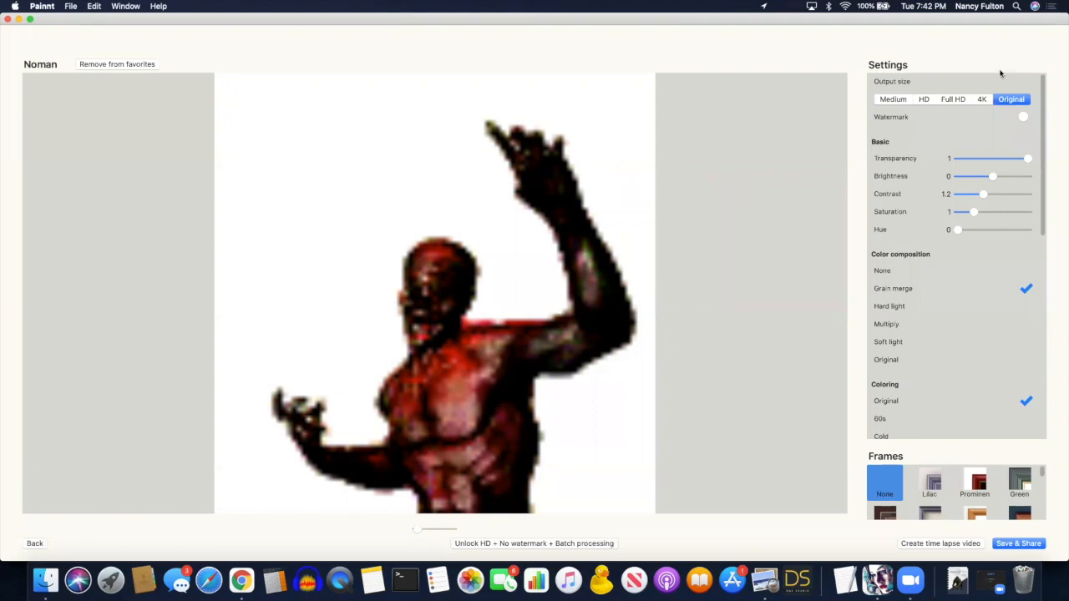
left_click(985, 99)
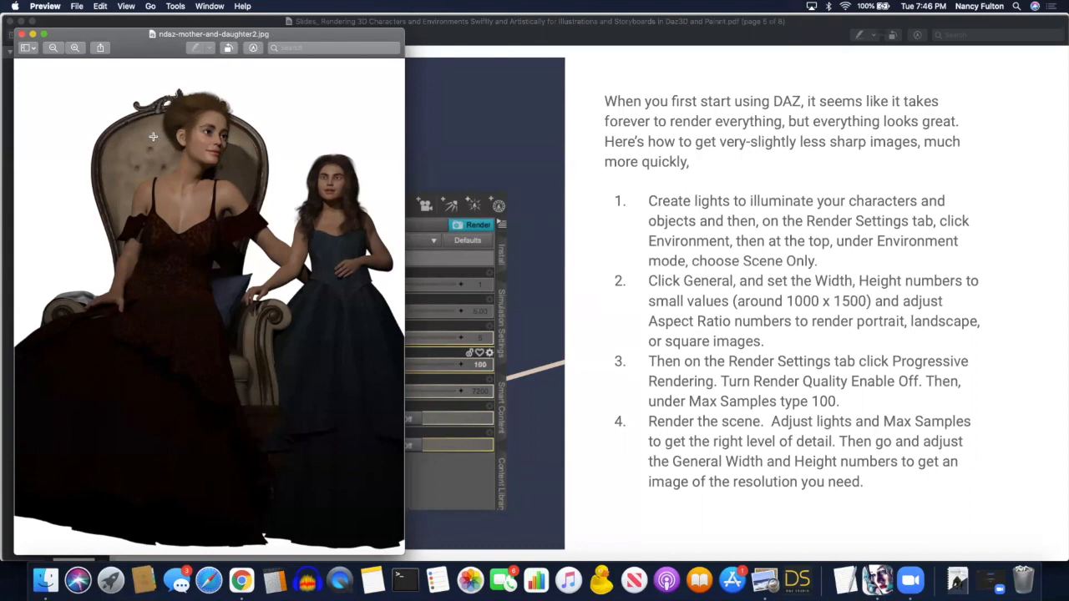
Return to Painnt and try the Hard light, Multiply and Original color compositions on the Ink-styled mother-and-daughter picture, settling on Grain merge.
key("super+Tab")
key("super+Tab")
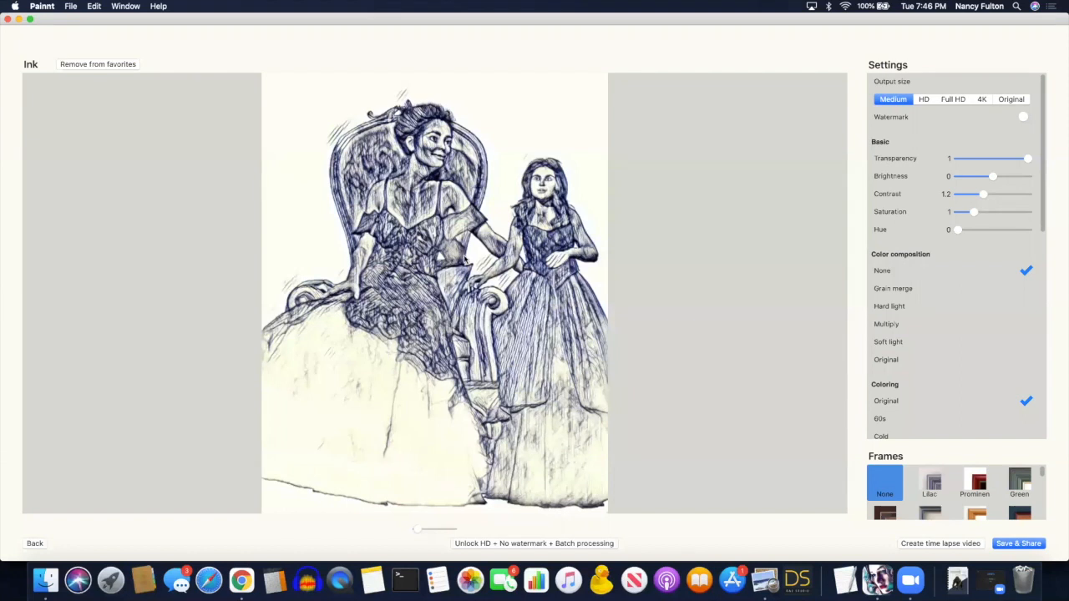
left_click(908, 307)
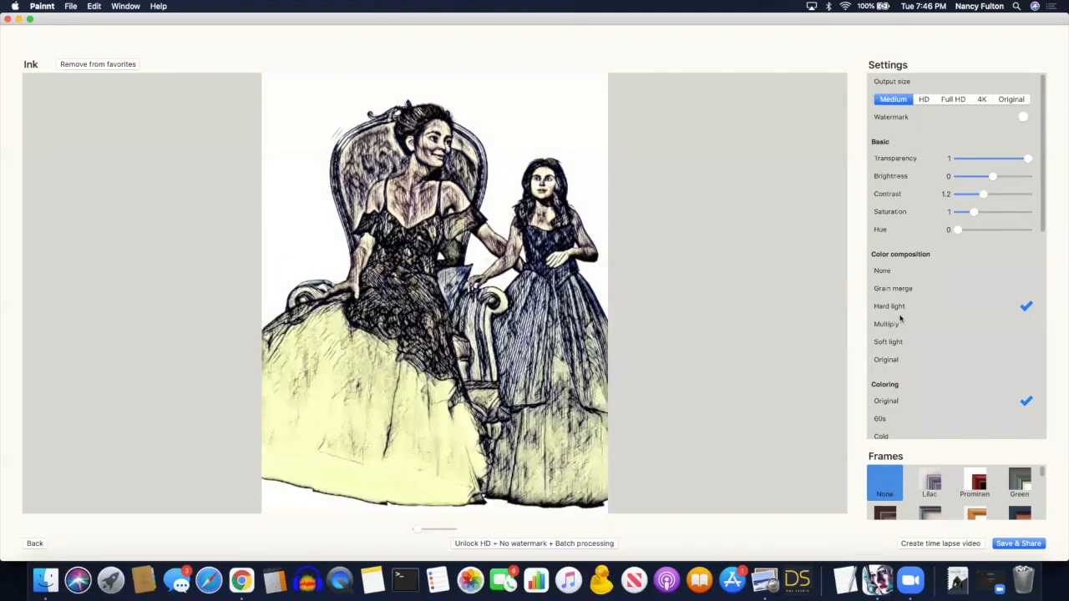
left_click(895, 325)
left_click(891, 359)
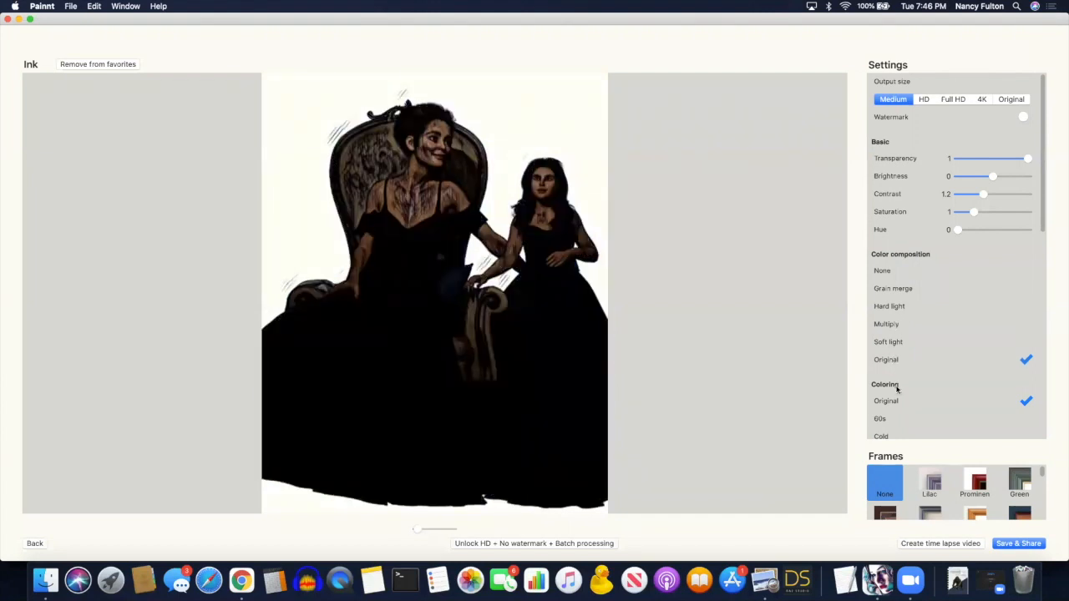
scroll(918, 351, "down", 4)
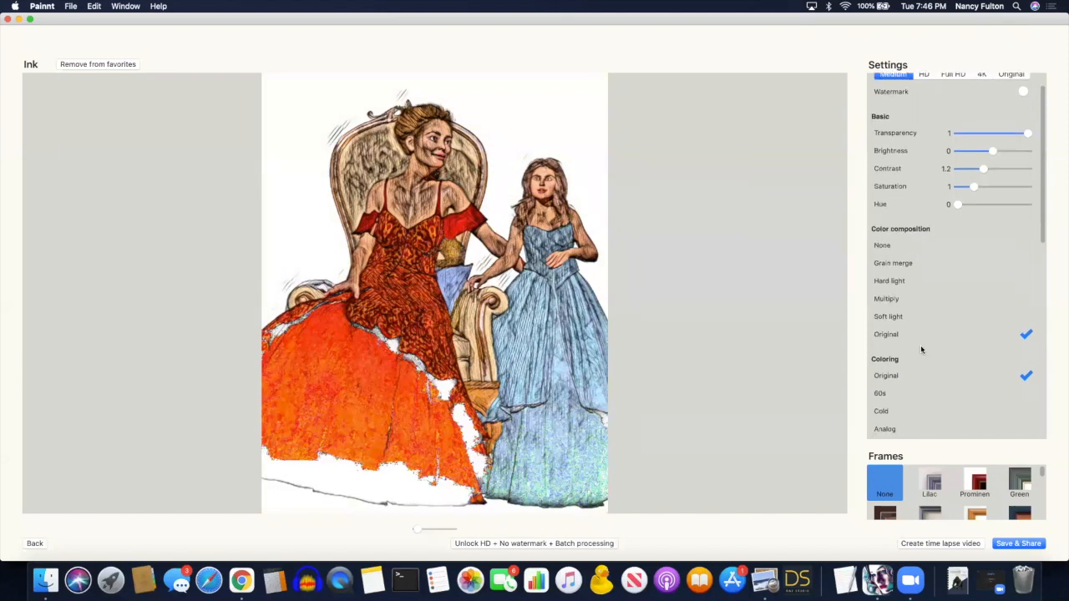
left_click(897, 215)
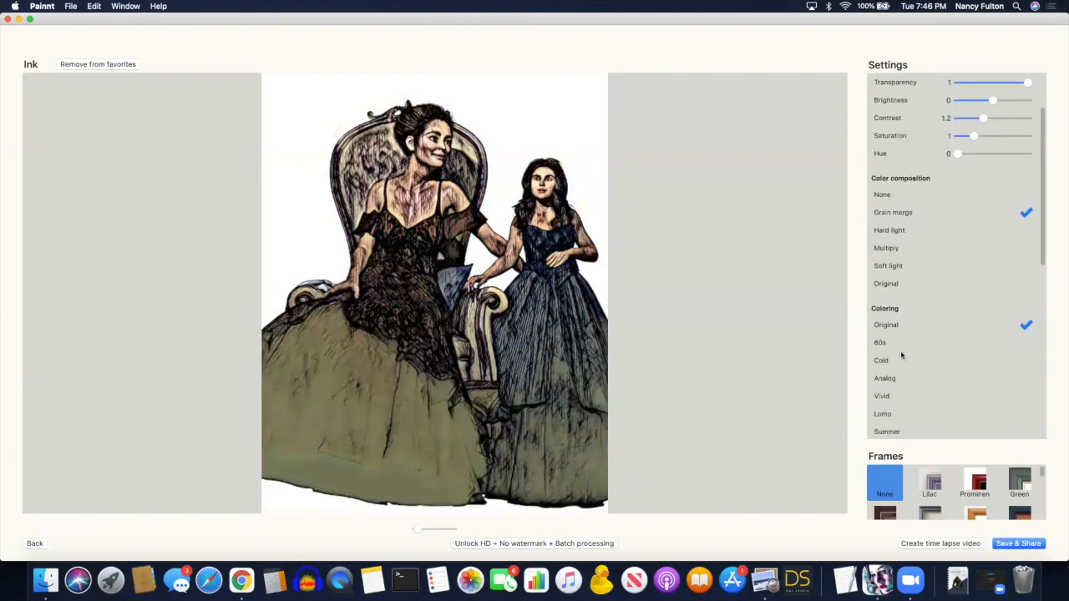
Try the Lomo and Sunny colorings on the Ink-styled picture and settle on Warm.
left_click(883, 413)
scroll(889, 410, "down", 3)
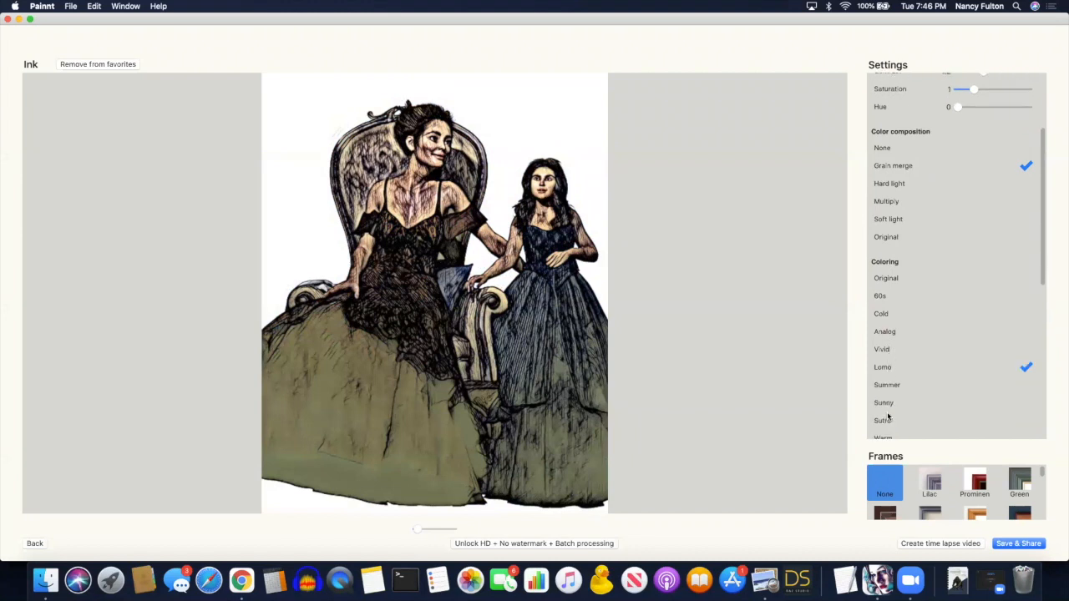
left_click(890, 402)
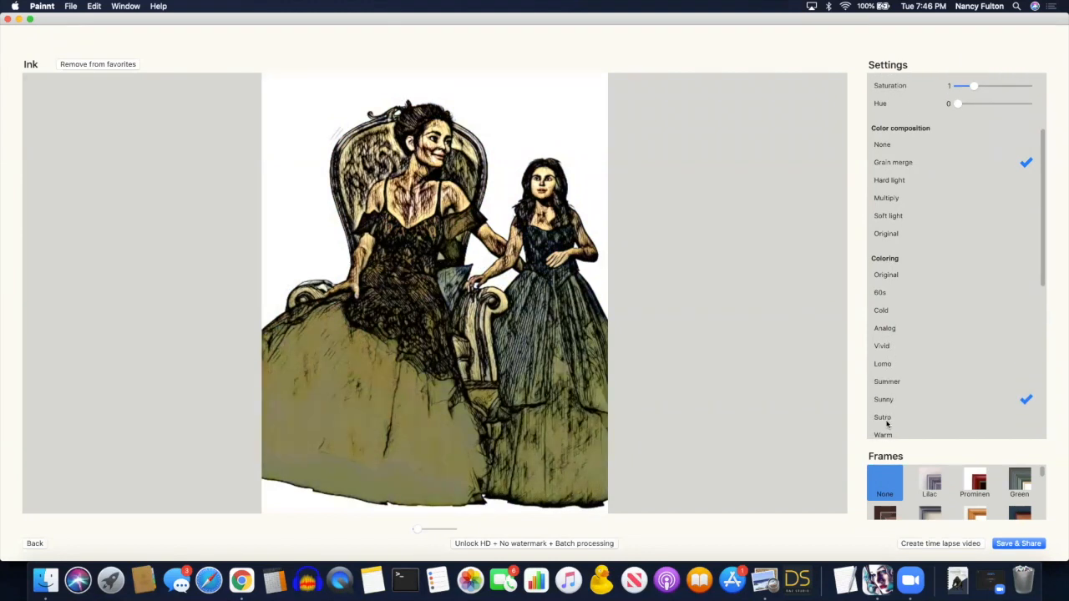
scroll(887, 424, "down", 2)
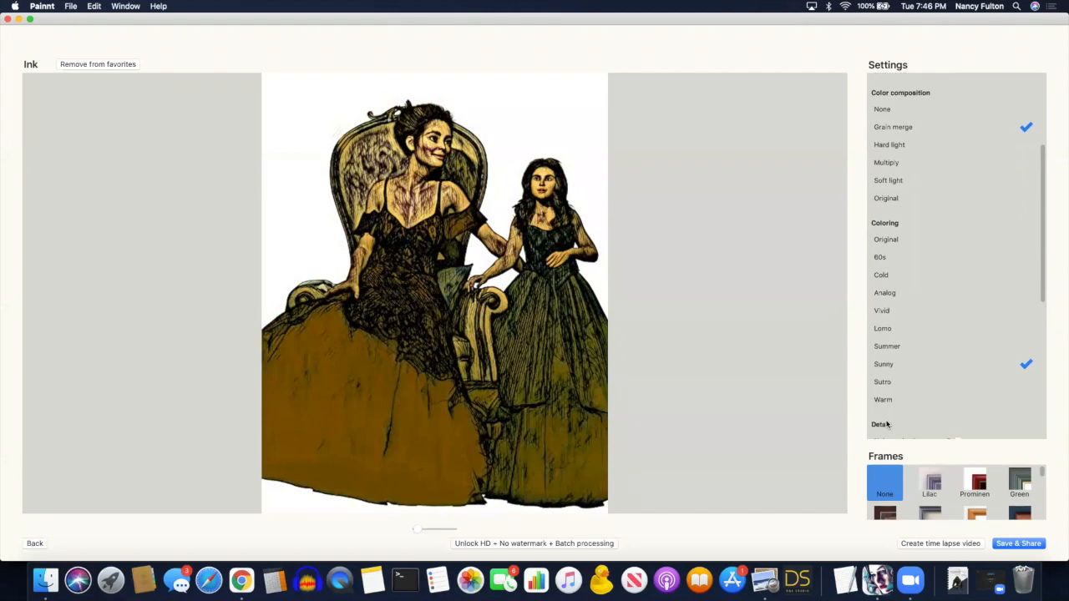
left_click(887, 402)
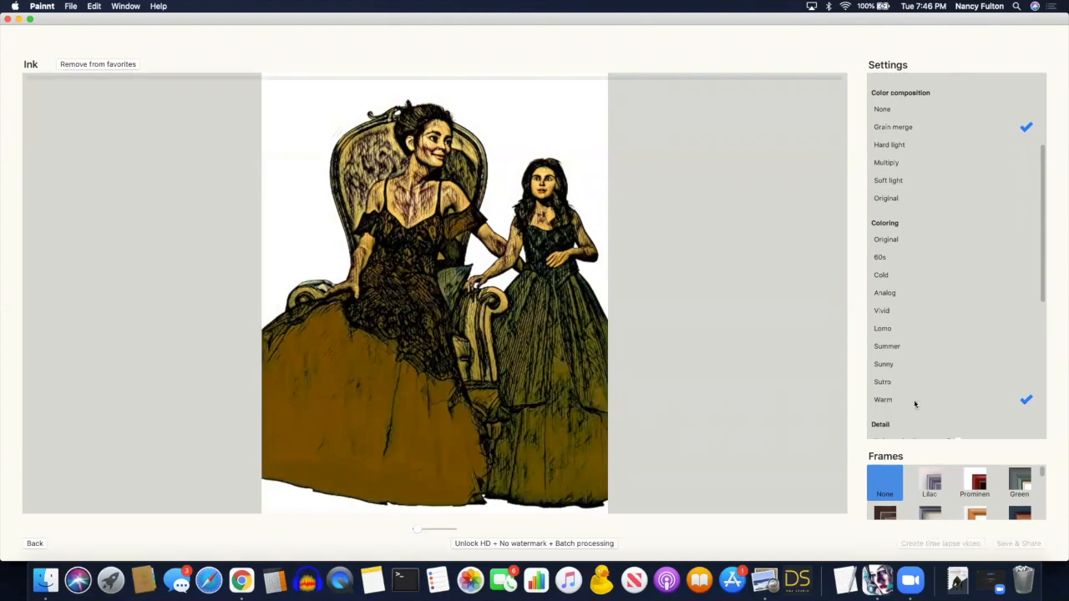
Return to the favorite styles and apply Graphite to the current mother-and-daughter picture.
scroll(922, 333, "down", 1)
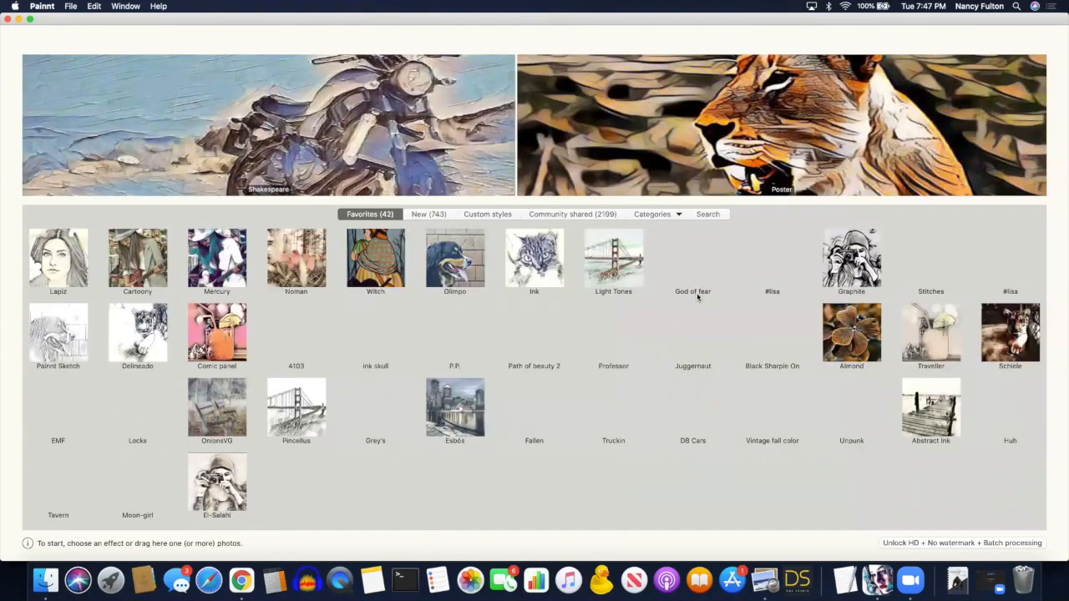
left_click(860, 274)
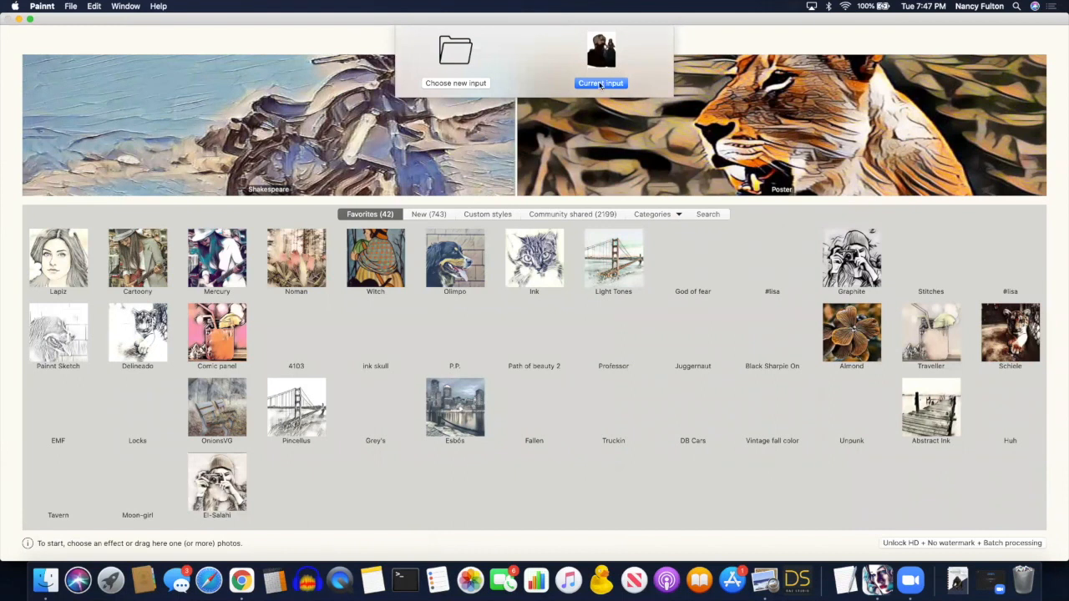
left_click(599, 83)
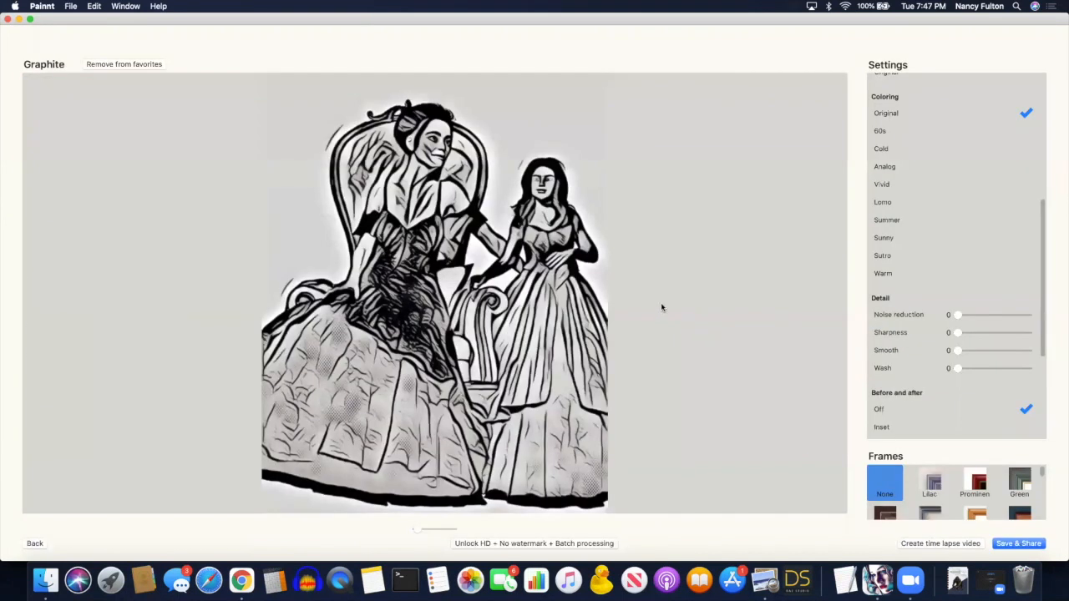
Open the onesis-heath.png render in Preview to examine the gate picture, and return to Finder.
scroll(909, 126, "up", 5)
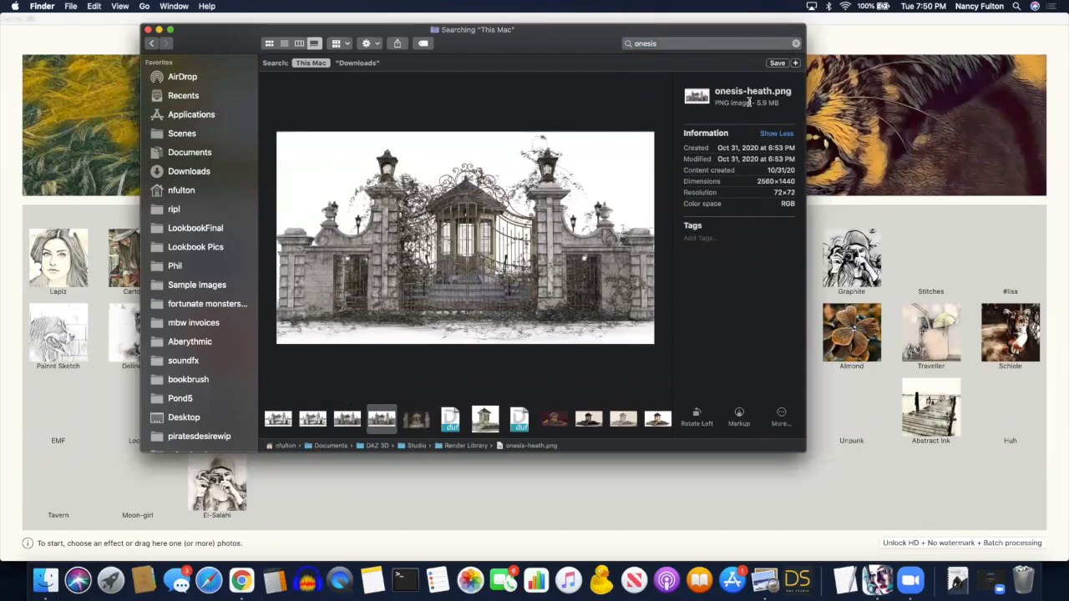
double_click(551, 286)
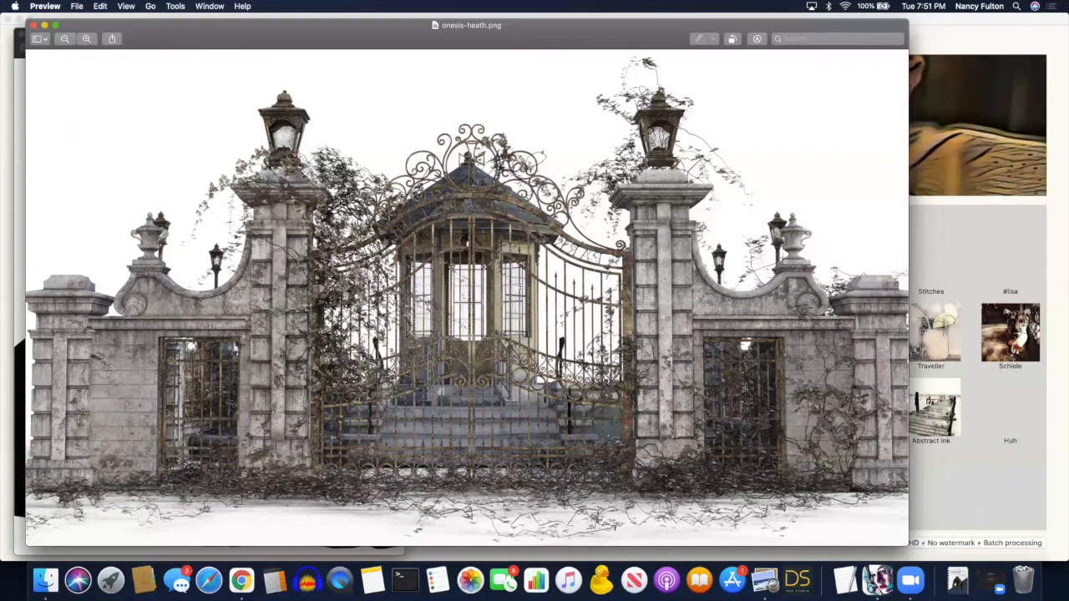
left_click_drag(506, 39, 504, 46)
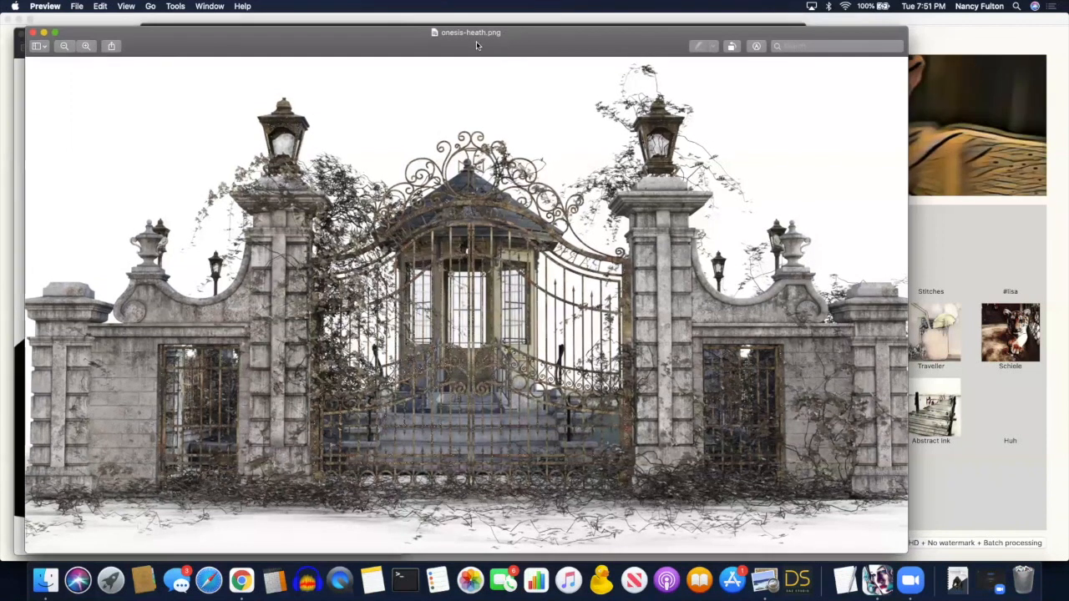
key("super+Tab")
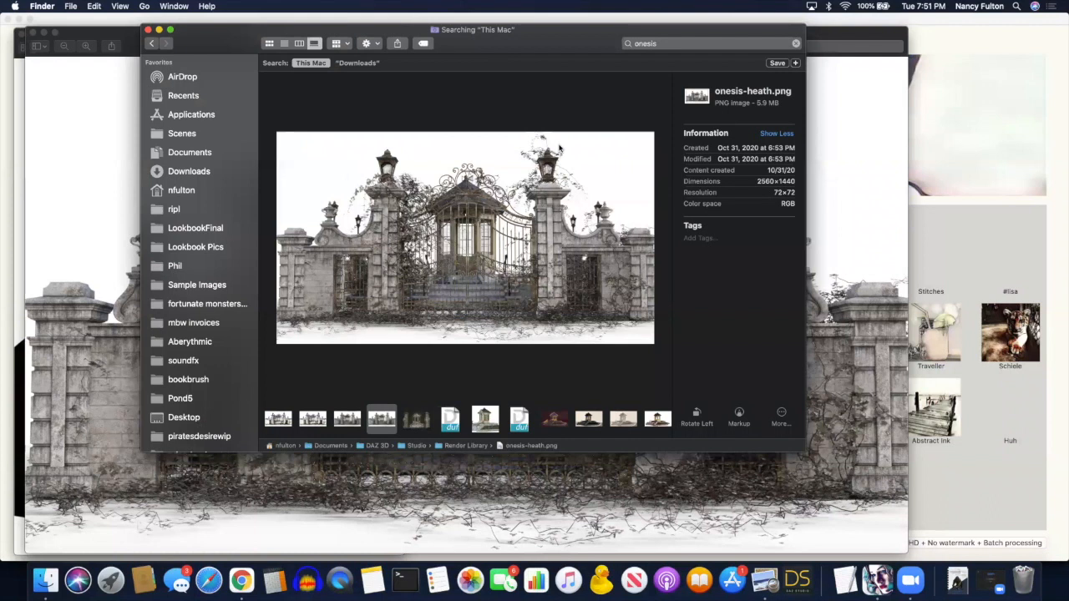
Switch to Painnt, apply the Light Tones style to onesis-heath.png and set the output size to Original.
left_click(877, 579)
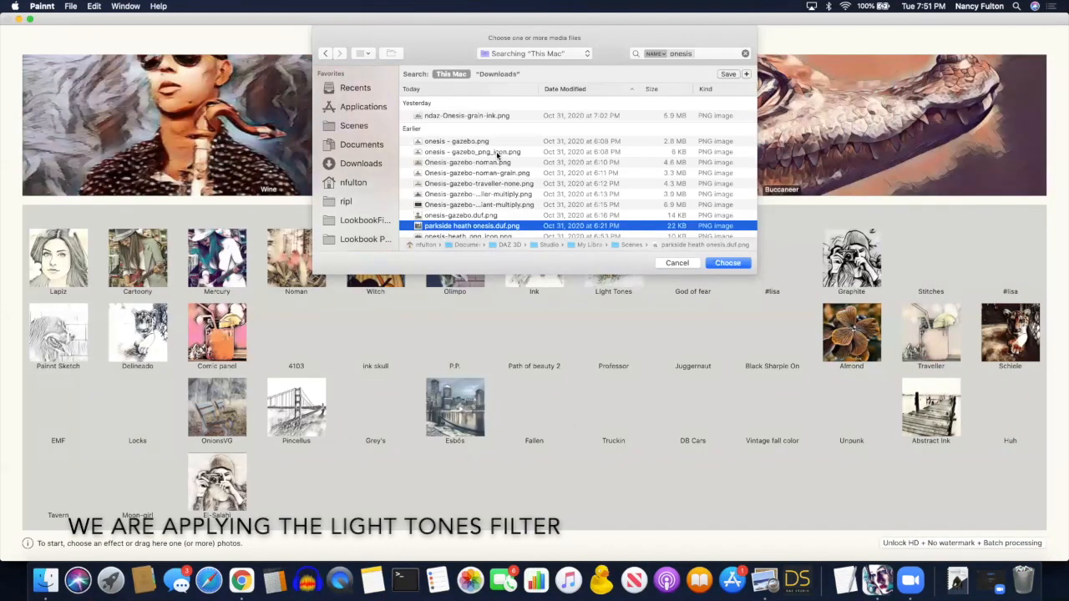
left_click(727, 262)
scroll(983, 240, "down", 1)
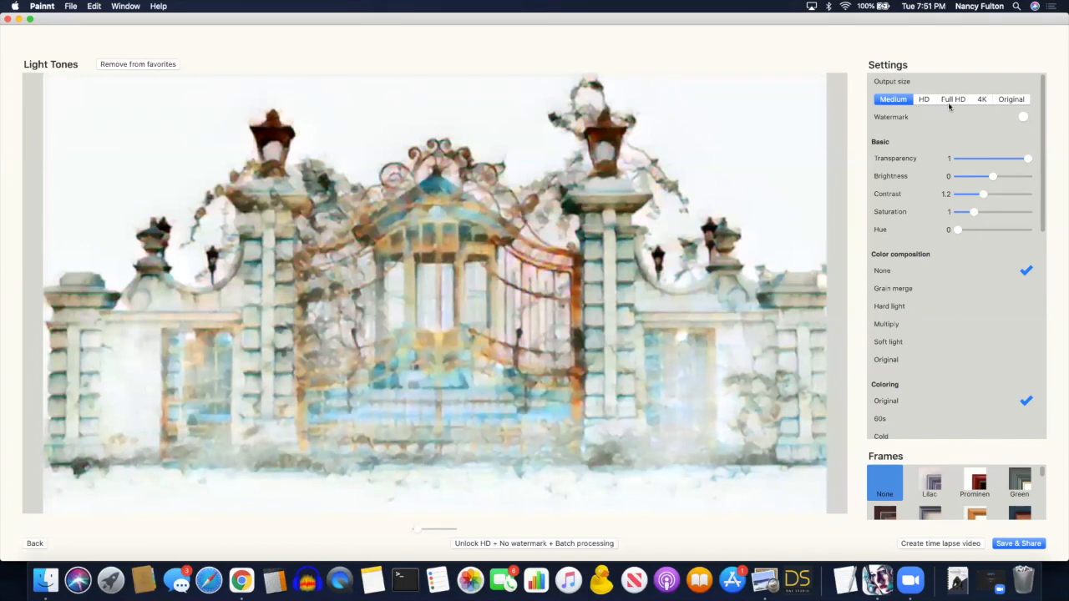
left_click(1011, 100)
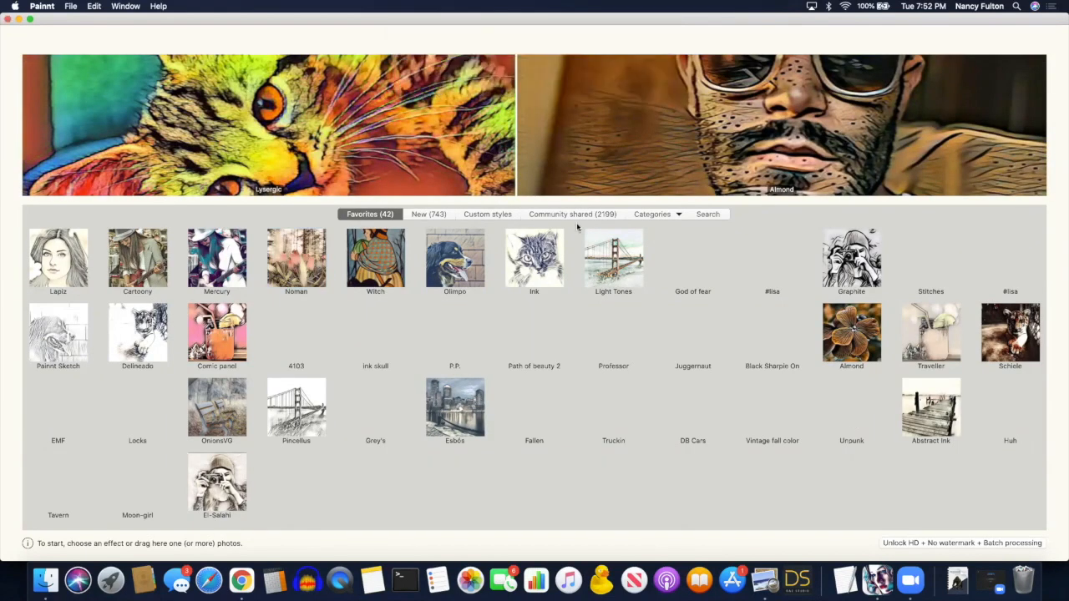
Apply the Noman favorite style to the gate picture and save the result in Downloads as onesis-noman.
left_click(296, 251)
left_click(602, 83)
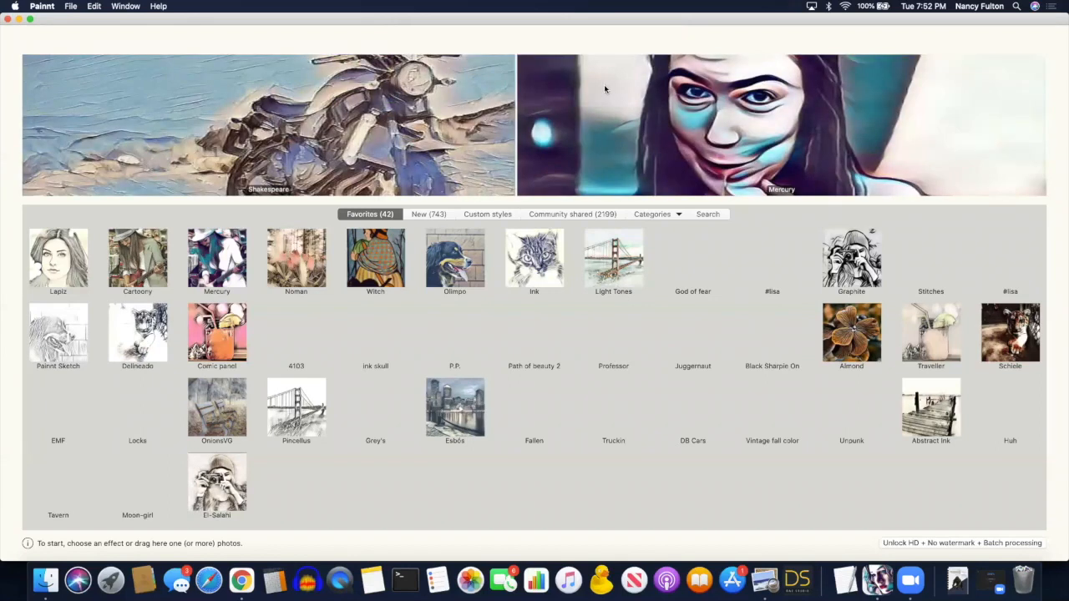
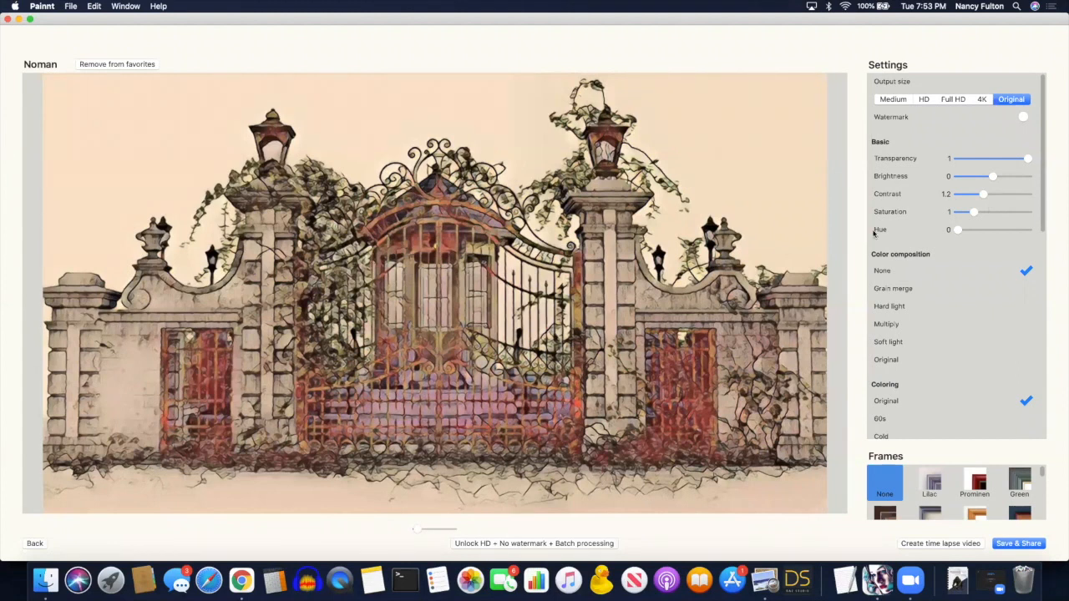
left_click(1025, 543)
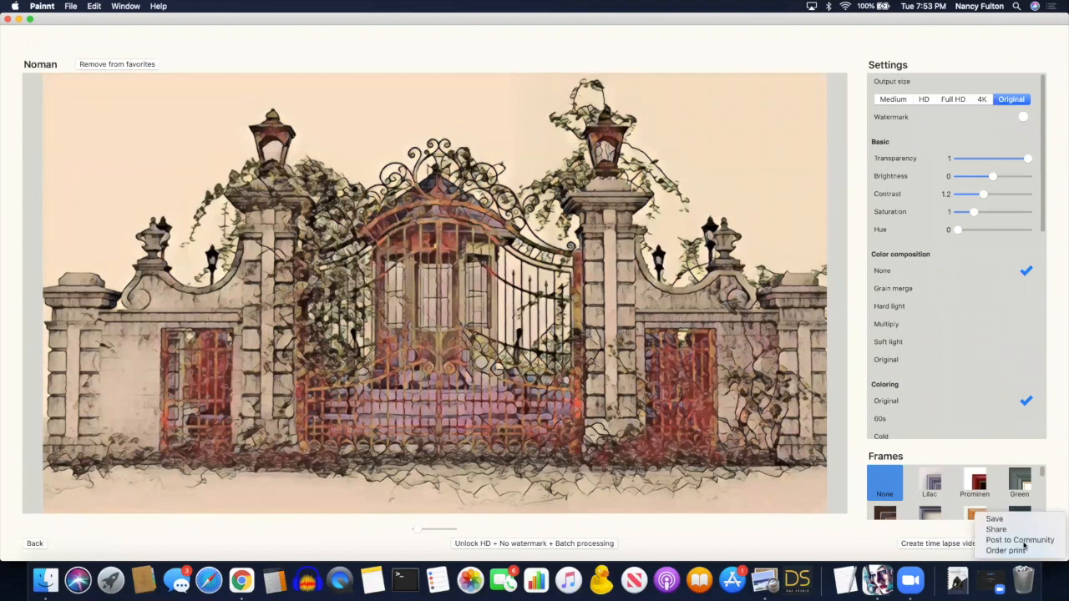
left_click(999, 515)
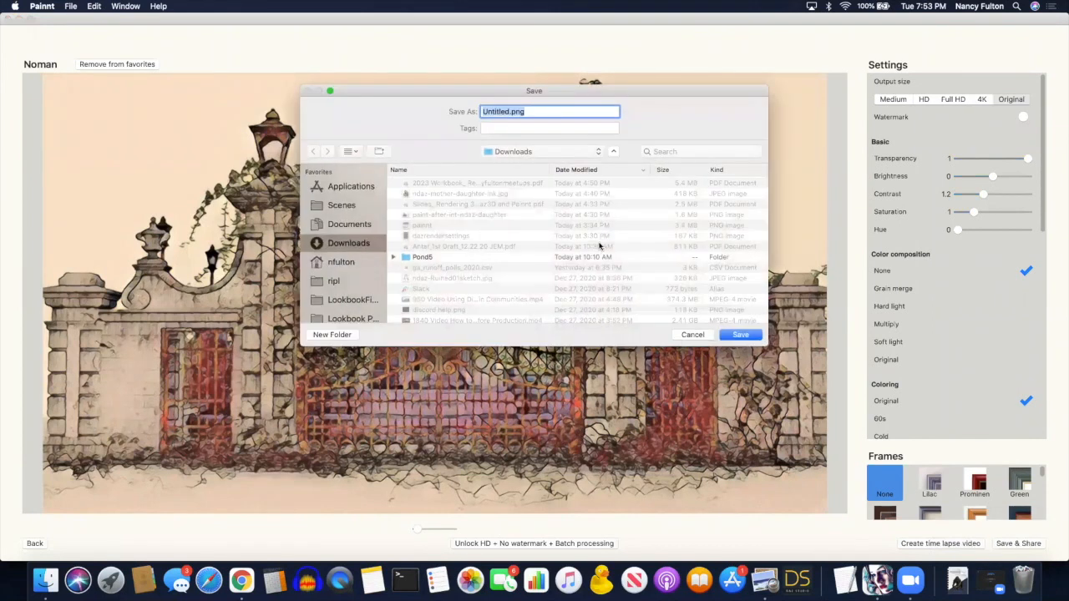
type("onesis-noman")
left_click(747, 337)
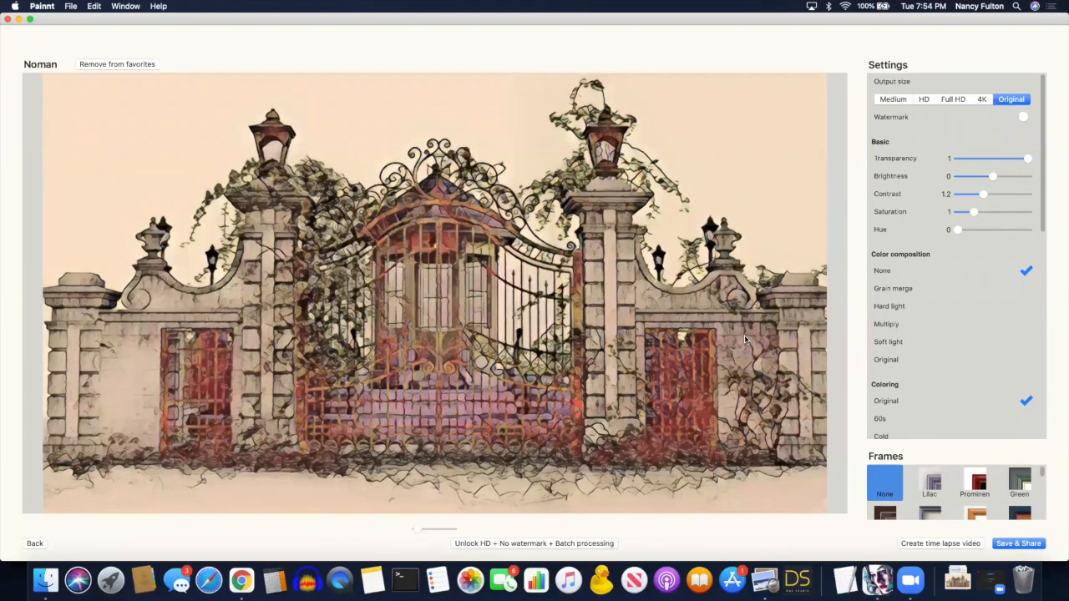
Switch to the slides PDF in Preview to show the Much Faster Rendering page.
key("super+Tab")
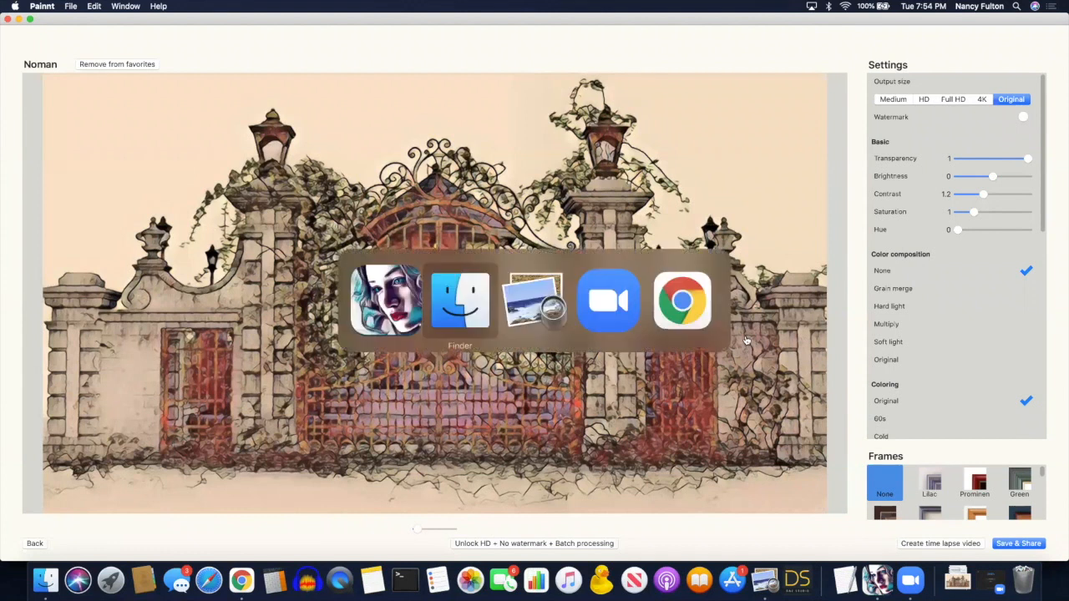
key("super+Tab")
key("super+Tab")
key("super+Tab")
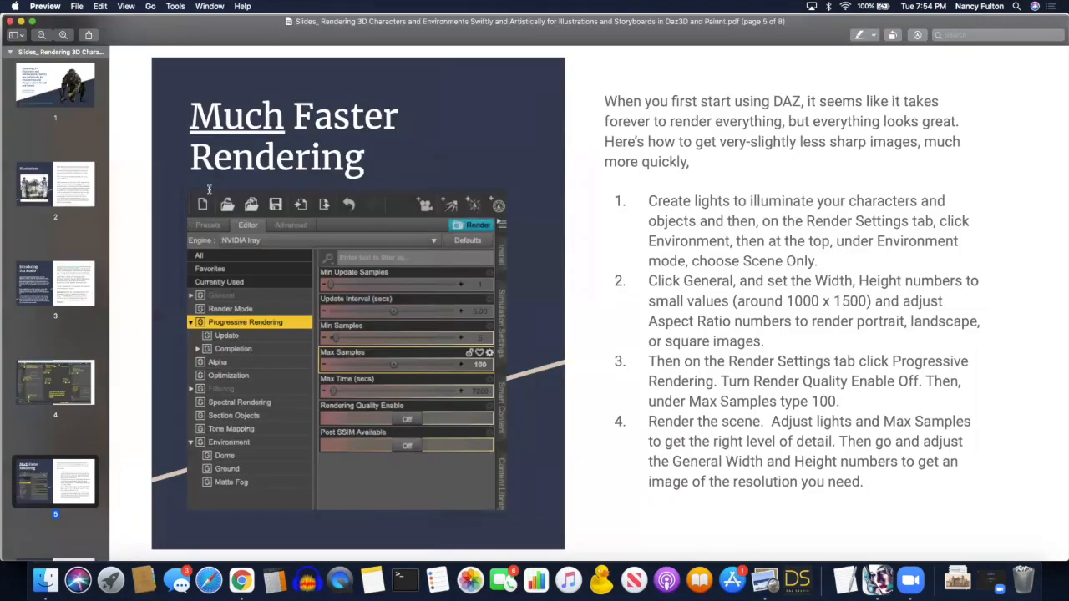
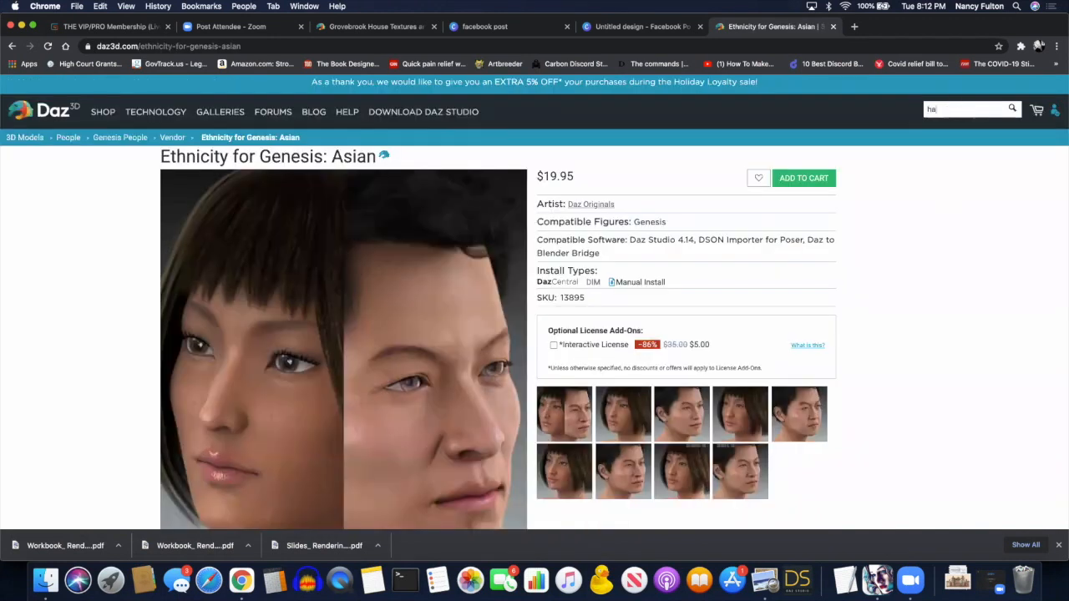
Search the Daz 3D store for hair and look through the hair products.
key("Return")
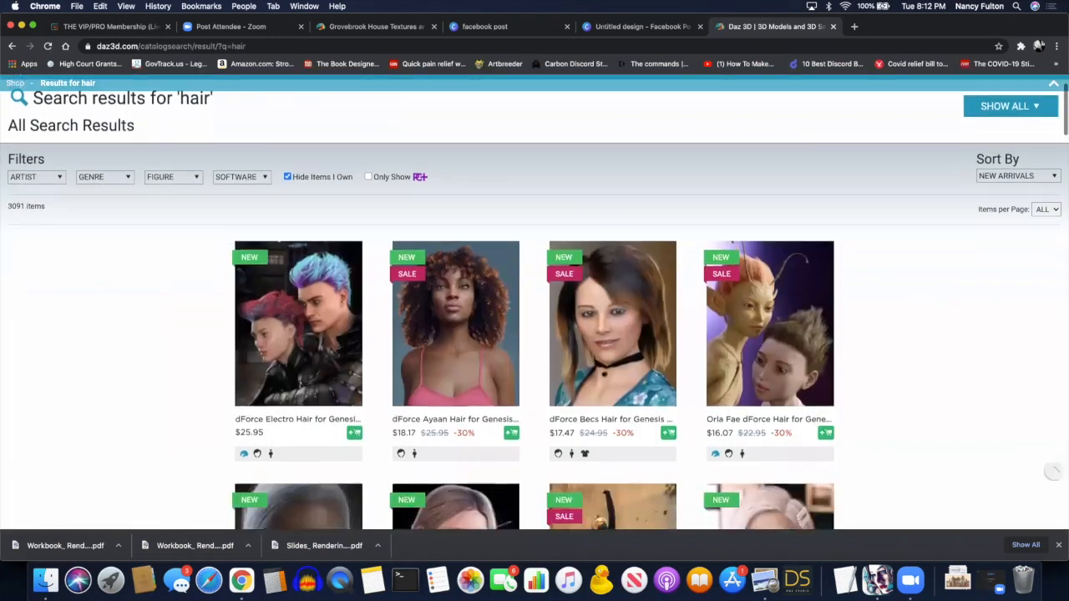
scroll(735, 151, "down", 1)
scroll(672, 205, "down", 6)
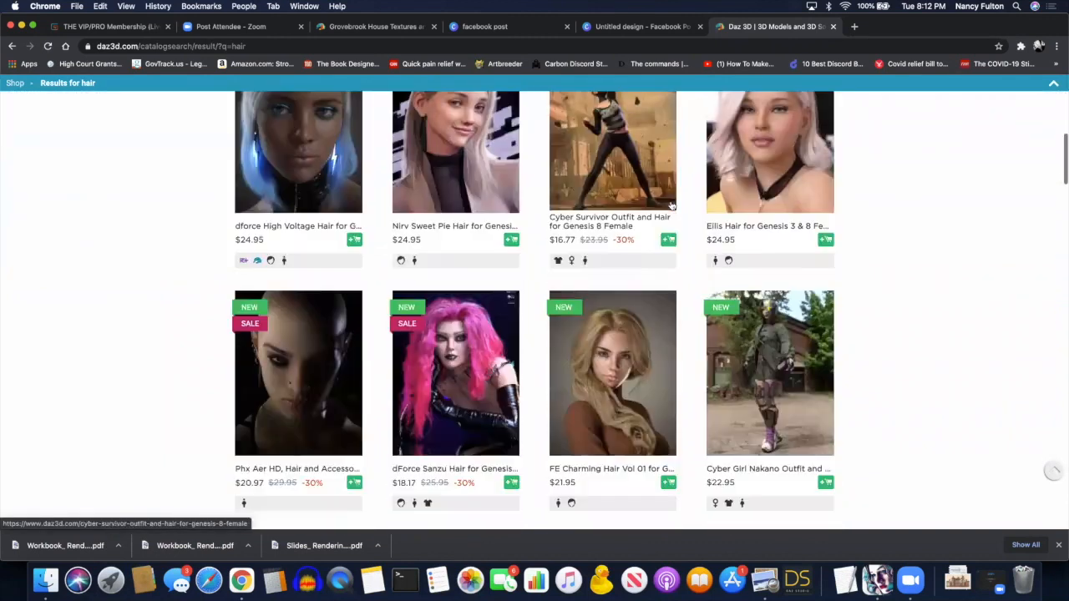
scroll(671, 205, "down", 2)
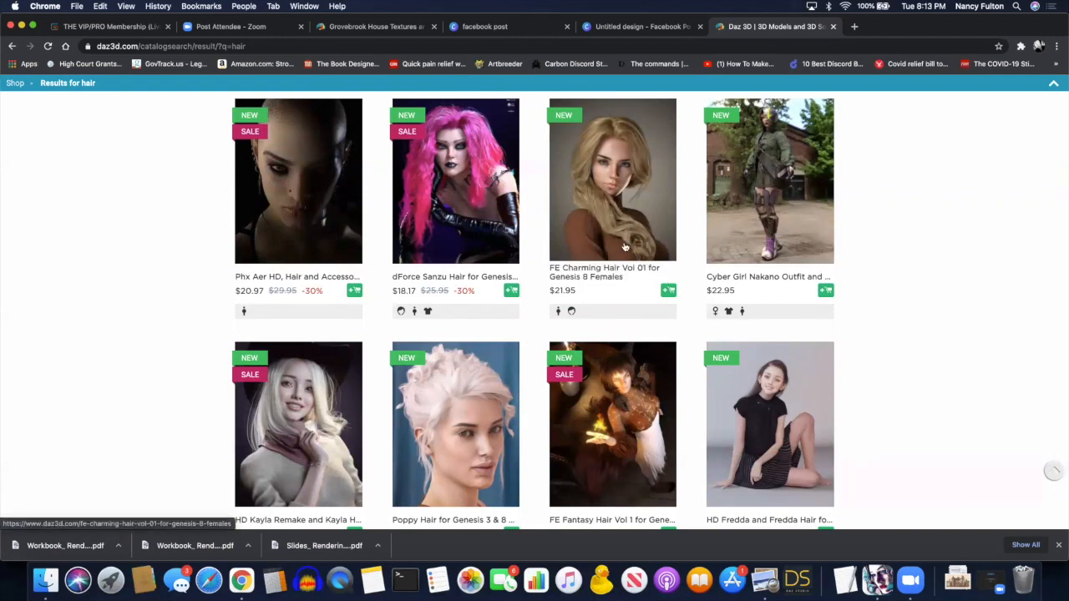
scroll(625, 247, "down", 2)
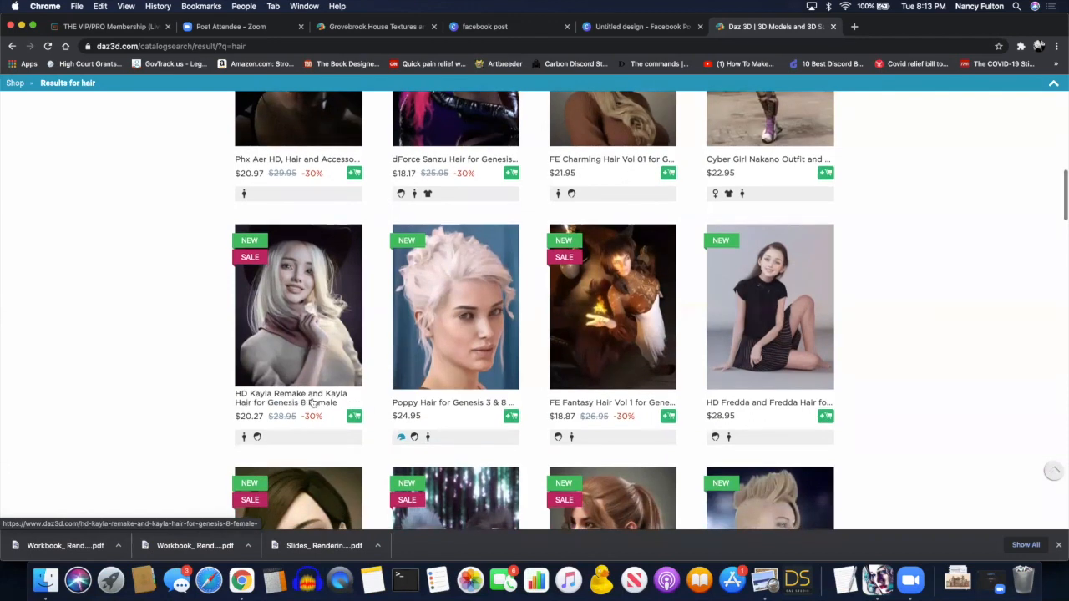
scroll(966, 144, "down", 7)
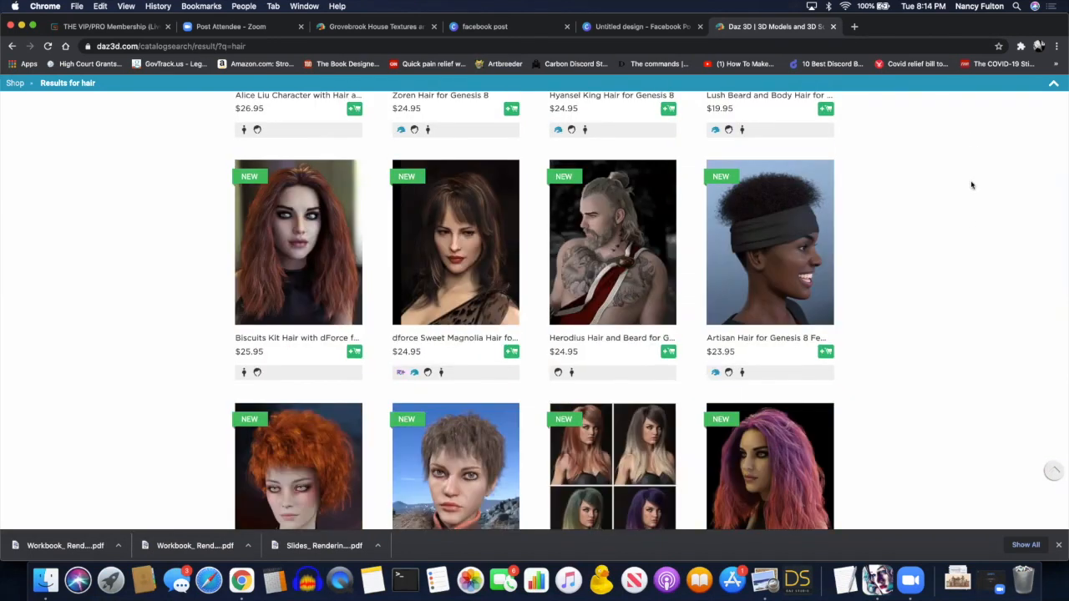
scroll(958, 139, "up", 15)
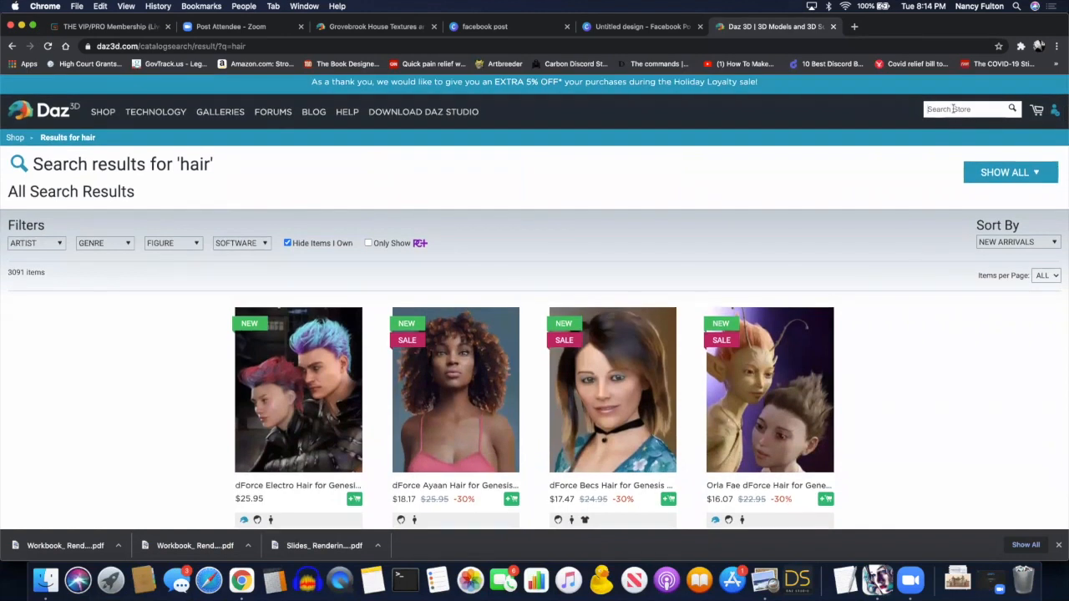
Search the Daz 3D store for aging and for child genesis 8, and look through the products.
left_click(953, 109)
type("dging")
key("Return")
scroll(658, 227, "down", 2)
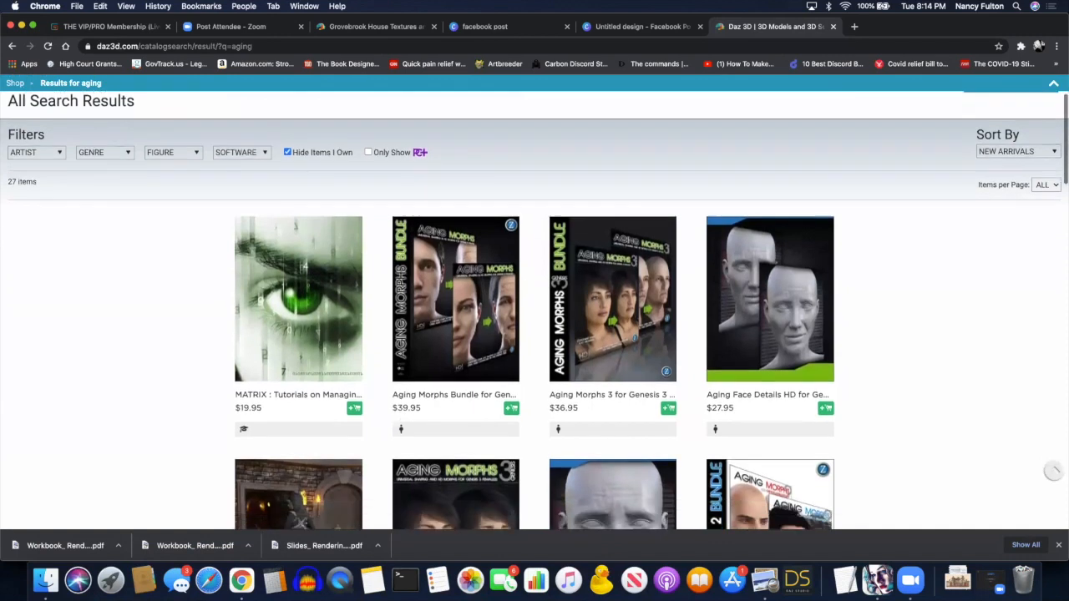
scroll(657, 228, "down", 3)
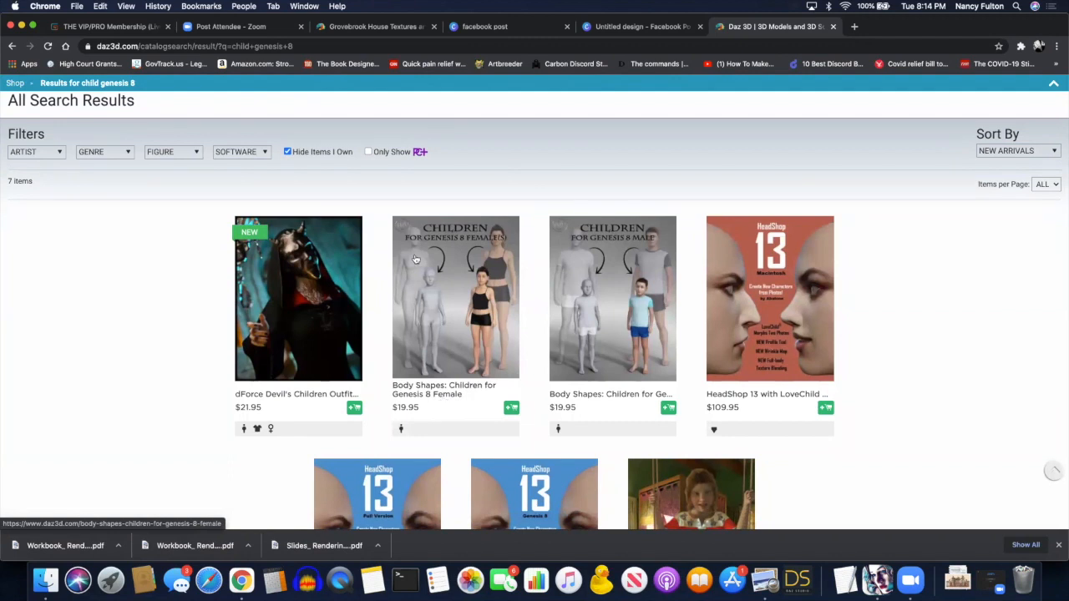
scroll(755, 283, "down", 2)
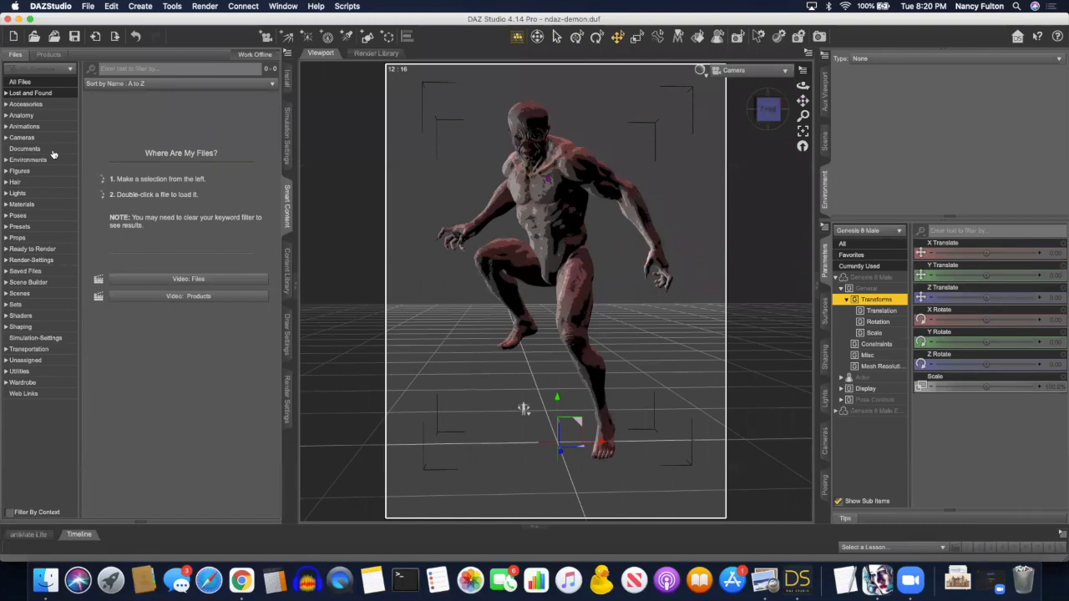
Load the Level 19 environment around the demon in DAZ Studio and view the scene from the side.
left_click(8, 161)
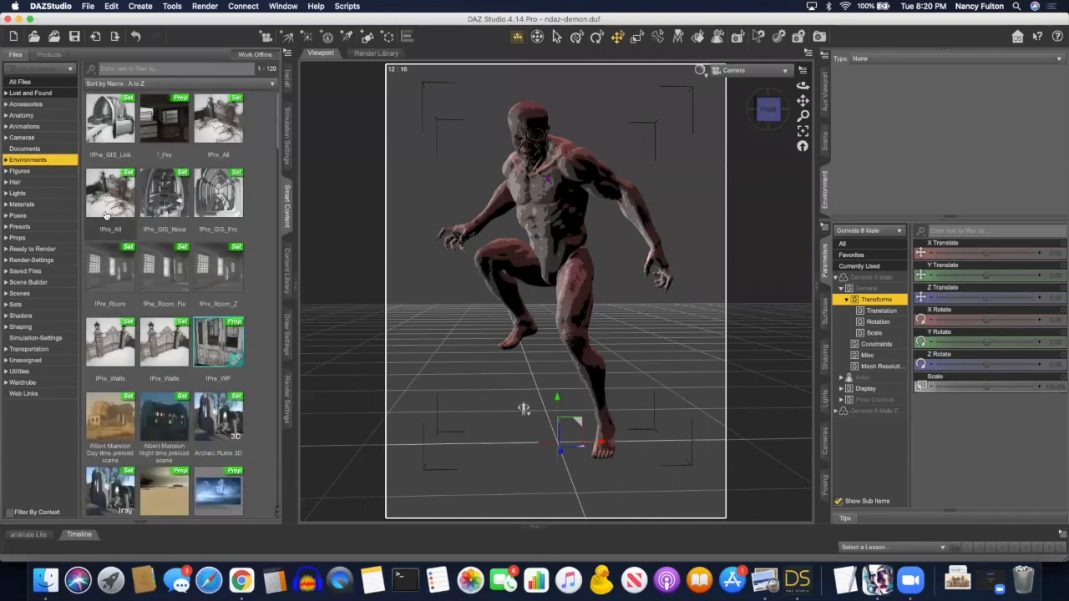
scroll(167, 284, "down", 10)
left_click(119, 285)
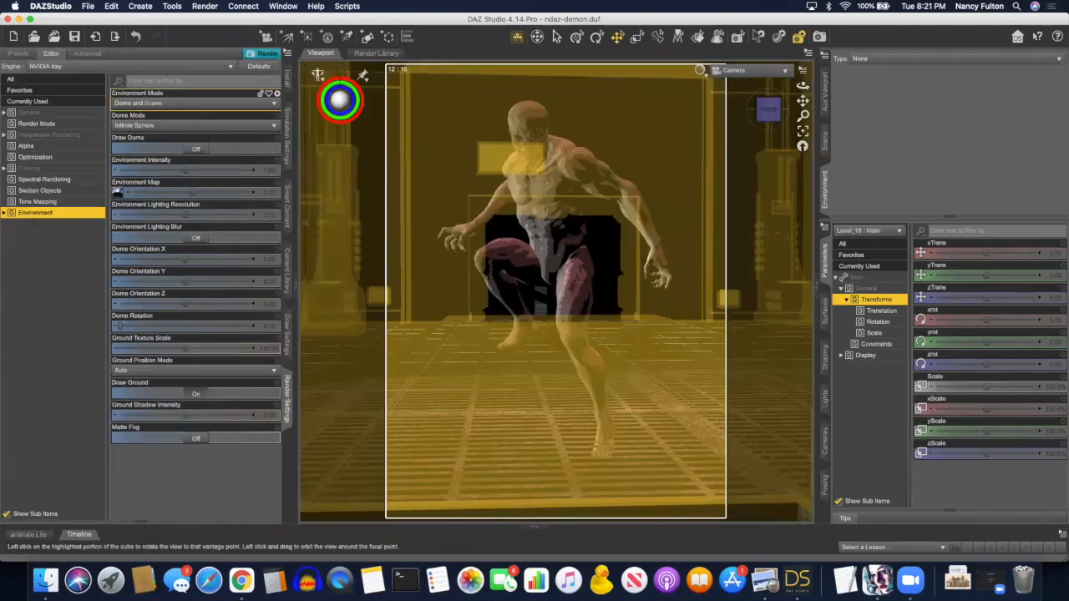
left_click_drag(768, 109, 747, 102)
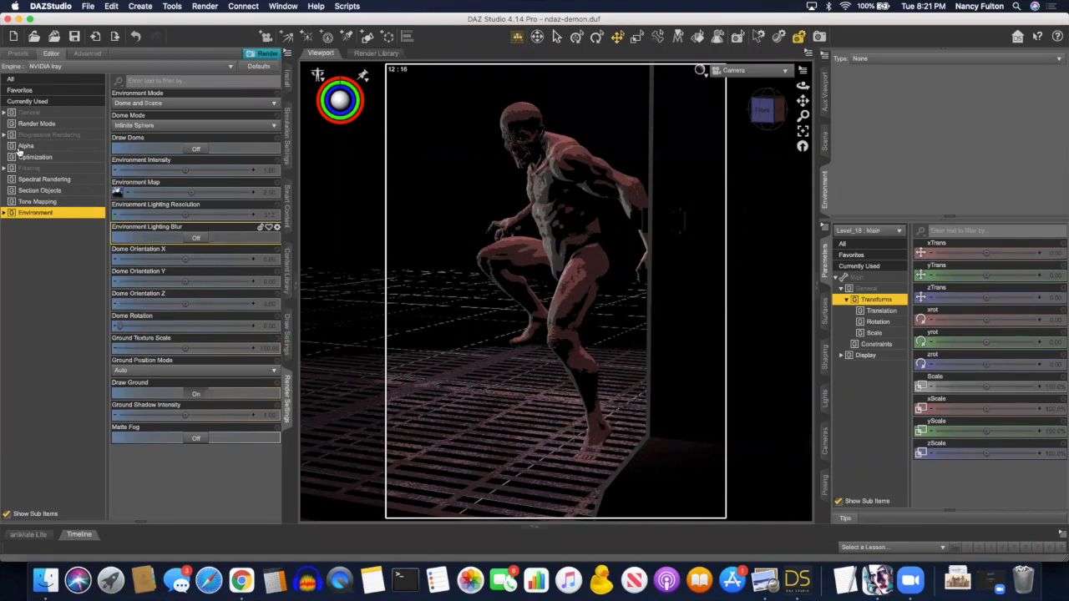
Load the Super Girl figure into the scene and make the Elevator_Shaft of Level_19 visible.
left_click(284, 198)
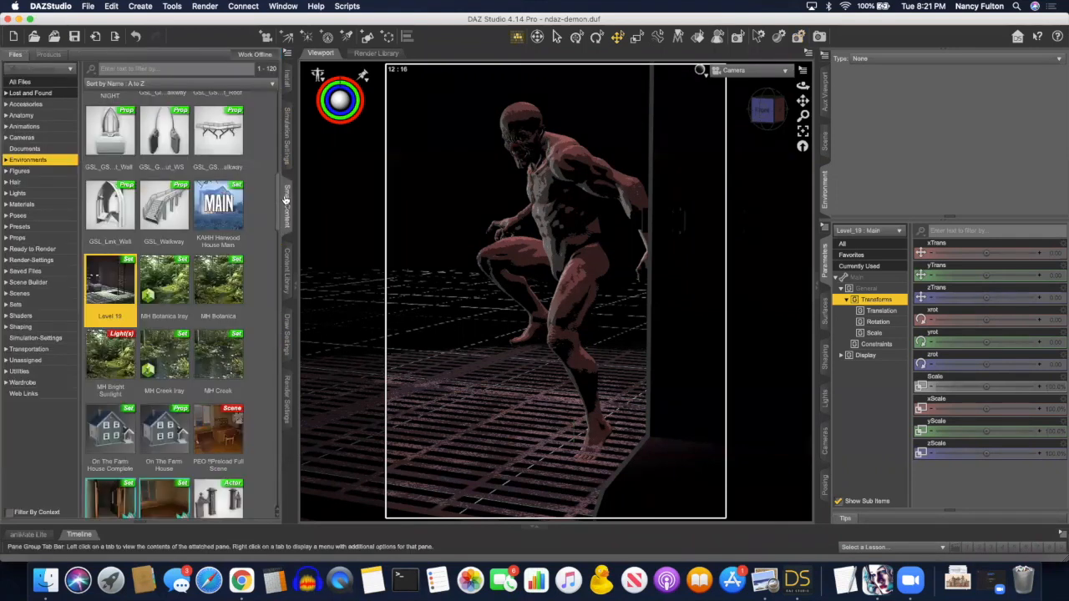
left_click(20, 171)
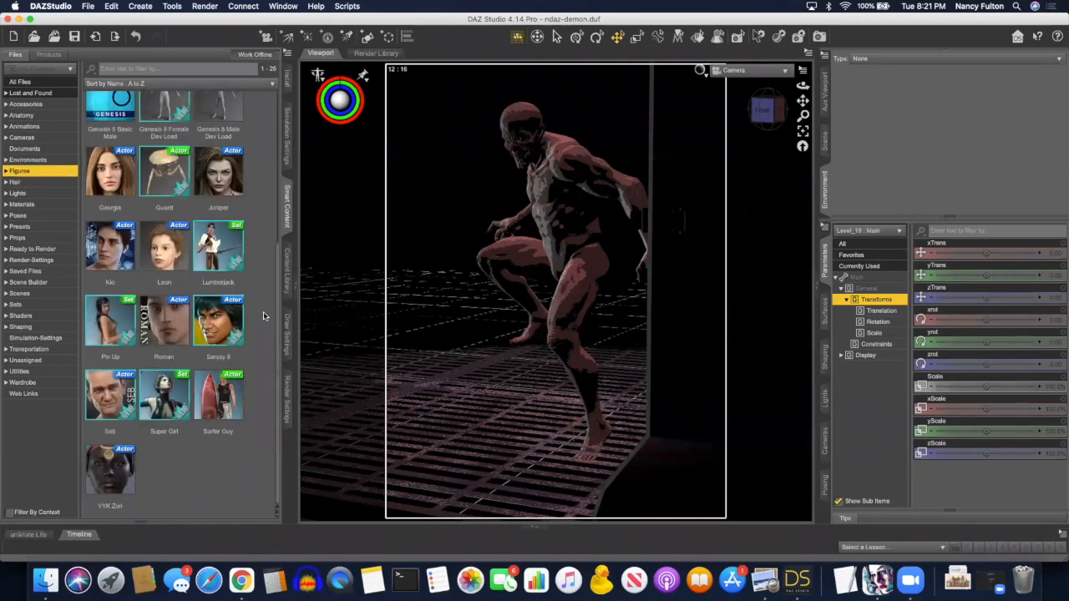
double_click(165, 399)
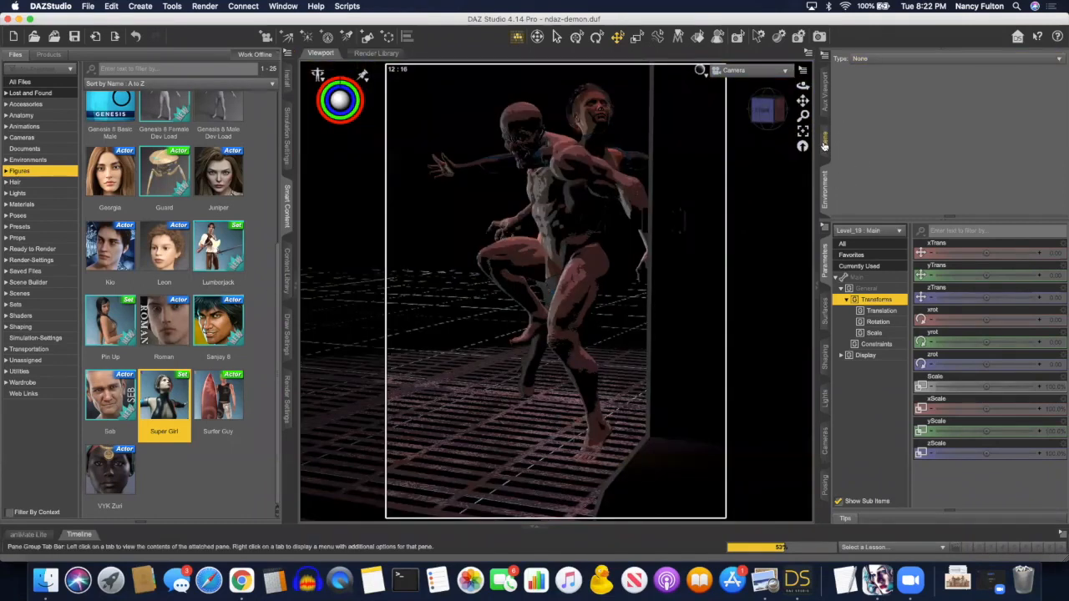
left_click(825, 140)
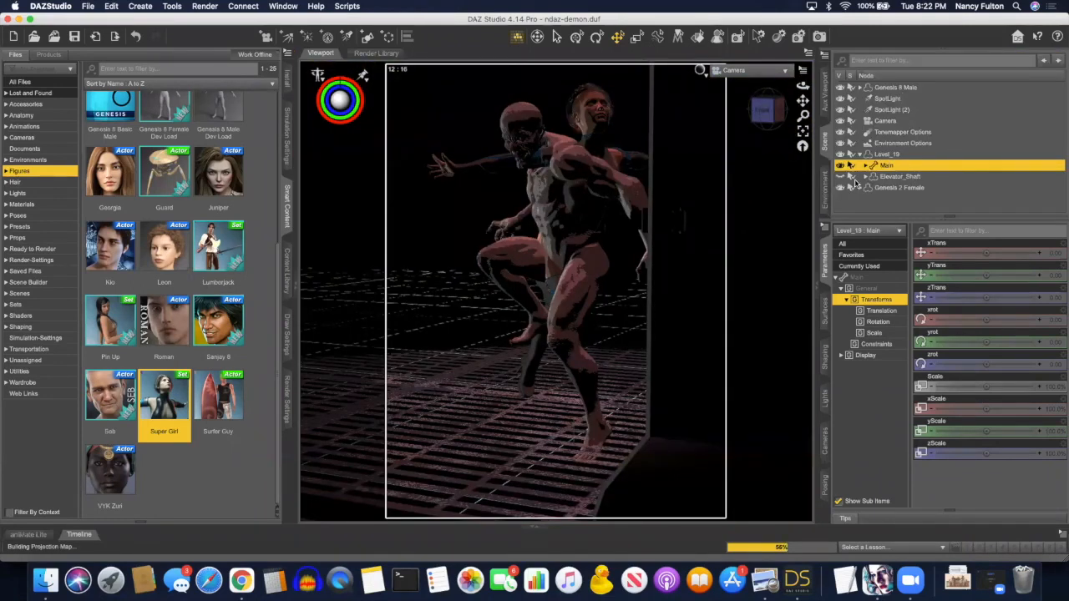
left_click(840, 177)
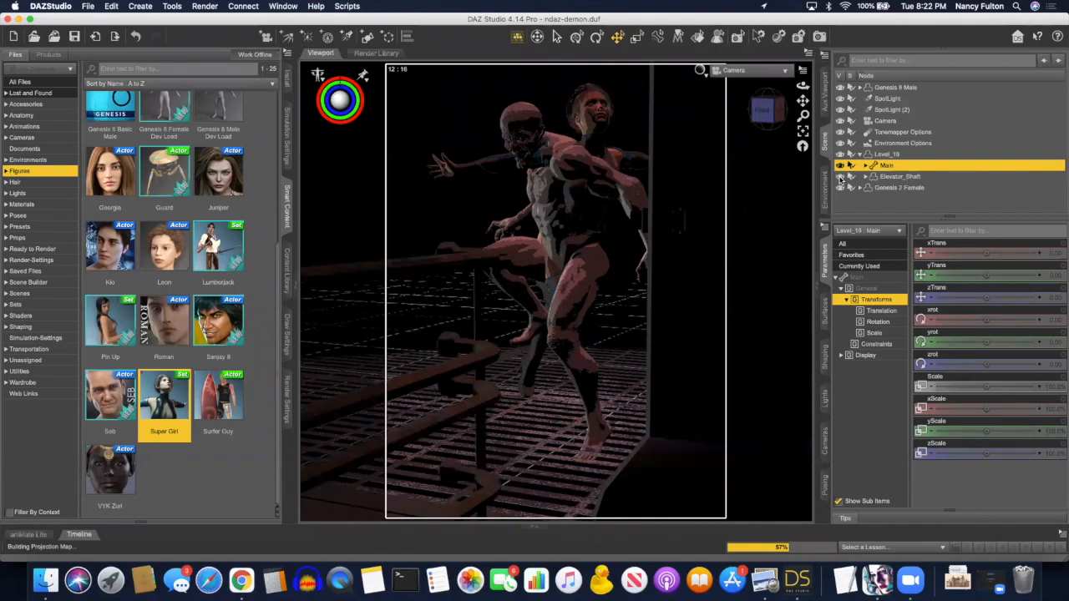
Move the Genesis 2 Female away from the demon to about X -58 and Z 53, and show the viewport in rendered preview.
left_click(901, 188)
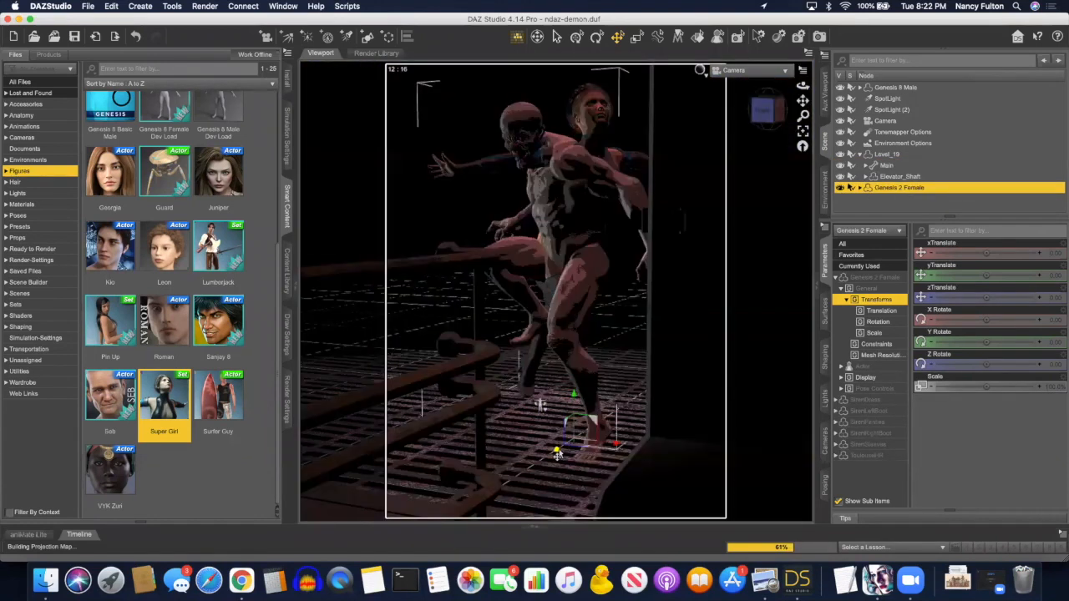
left_click_drag(561, 454, 458, 456)
left_click_drag(803, 86, 394, 136)
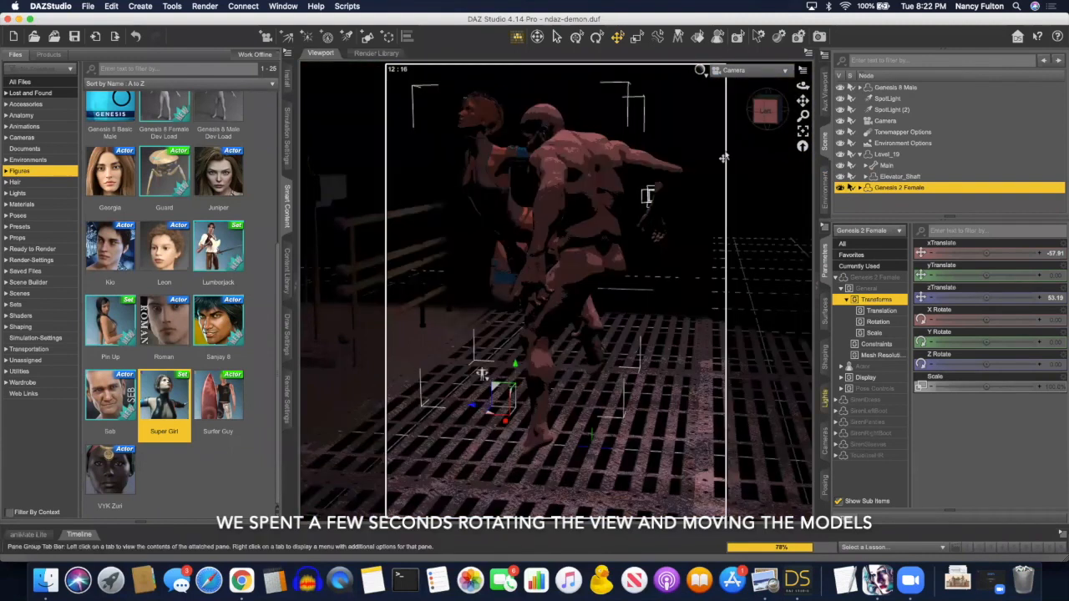
left_click(700, 70)
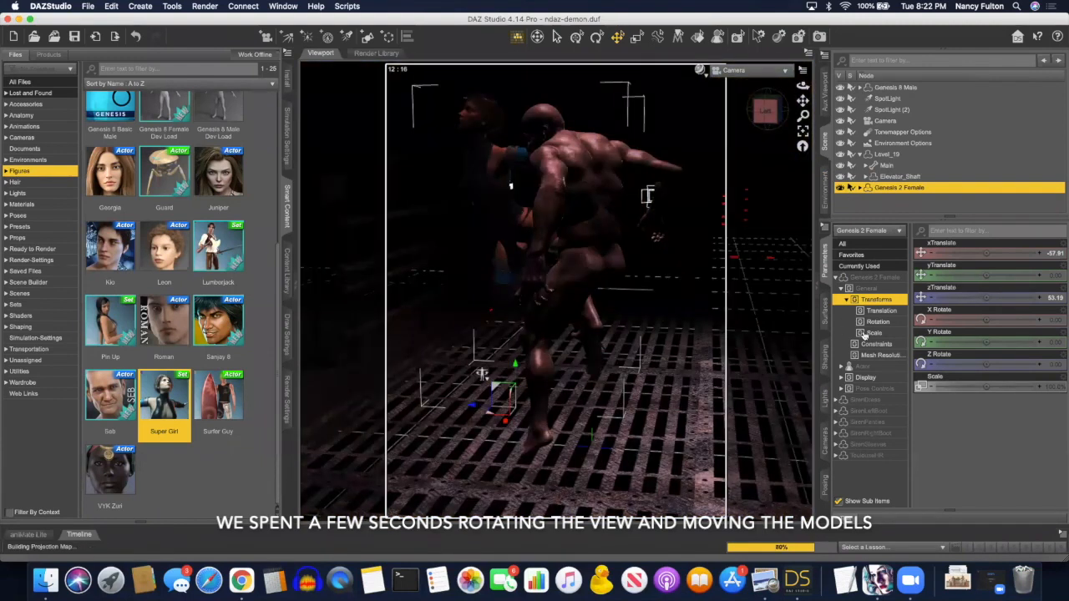
Switch the viewport from rendered to shaded preview and view the two figures from the opposite side.
left_click(700, 147)
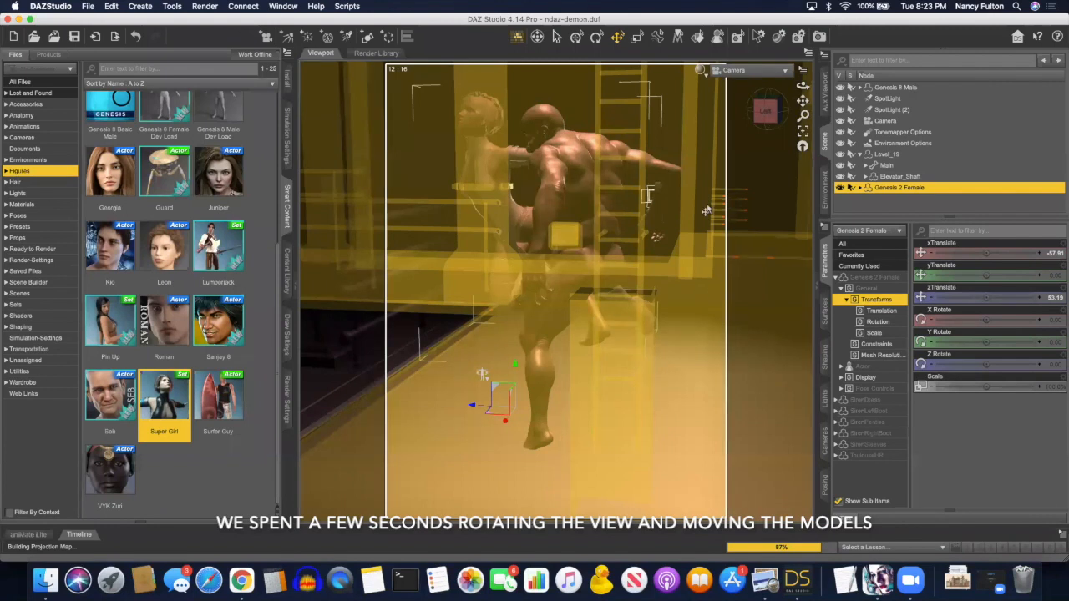
left_click_drag(767, 111, 781, 283)
left_click(781, 284)
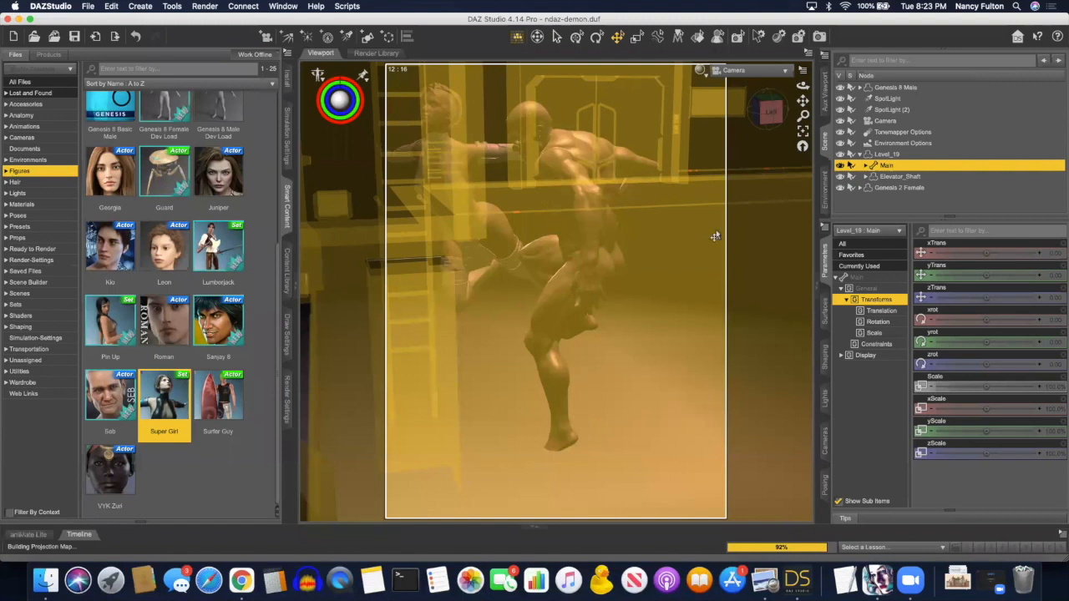
left_click_drag(769, 112, 794, 117)
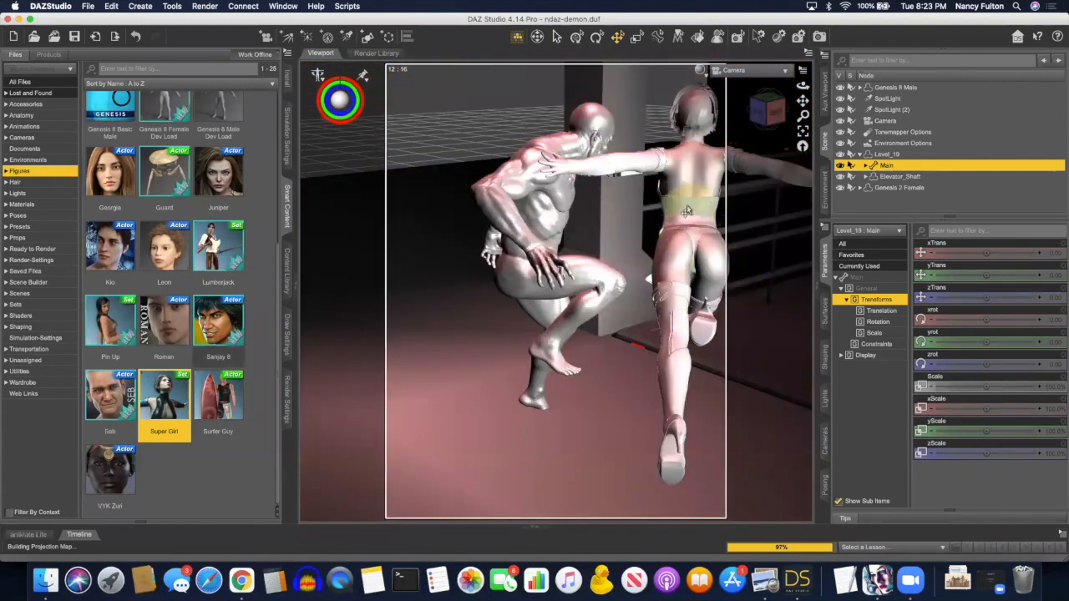
Reposition the Genesis 2 Female near the demon and rotate the Genesis 8 Male to about -58 on Y.
left_click(689, 197)
left_click_drag(987, 275, 983, 302)
mouse_move(987, 341)
left_mouse_down()
mouse_move(999, 344)
mouse_move(985, 364)
mouse_move(969, 342)
left_mouse_up()
left_click(558, 226)
left_click(895, 88)
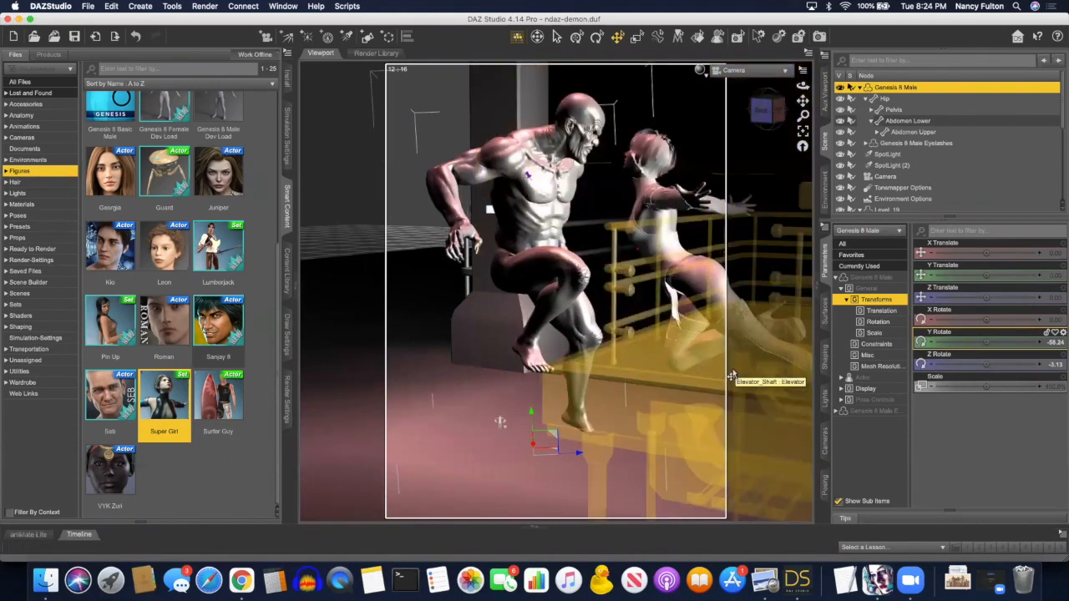
left_click(784, 423)
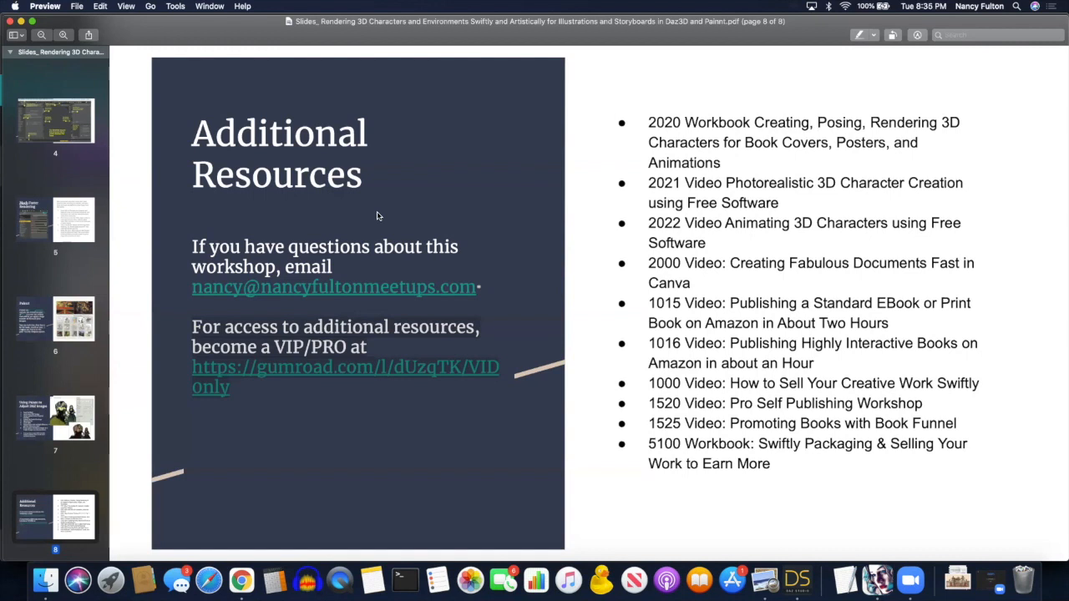
key("super+Tab")
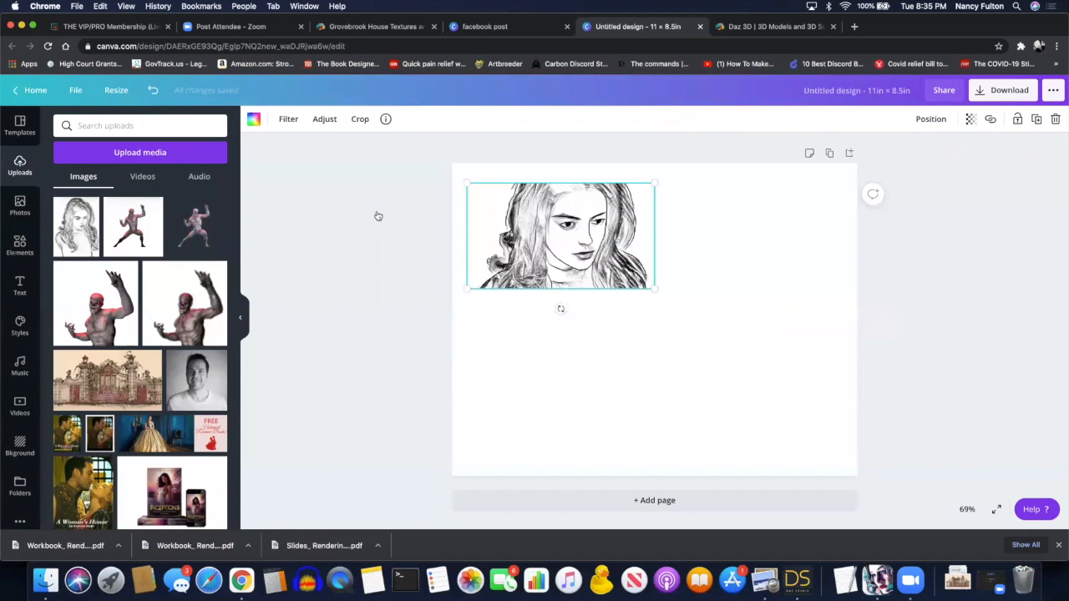
key("super+Tab")
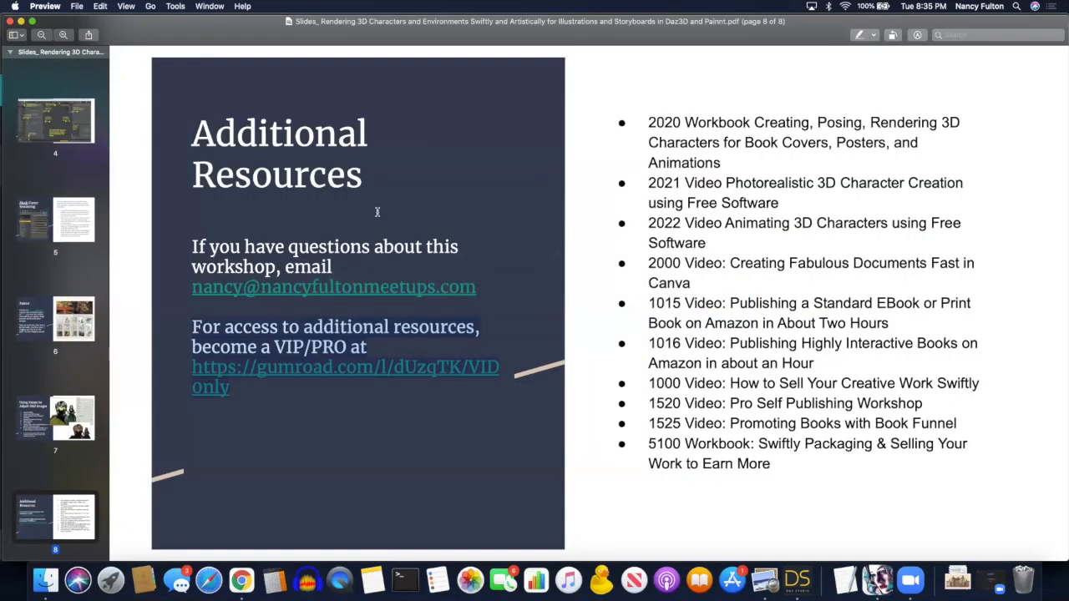